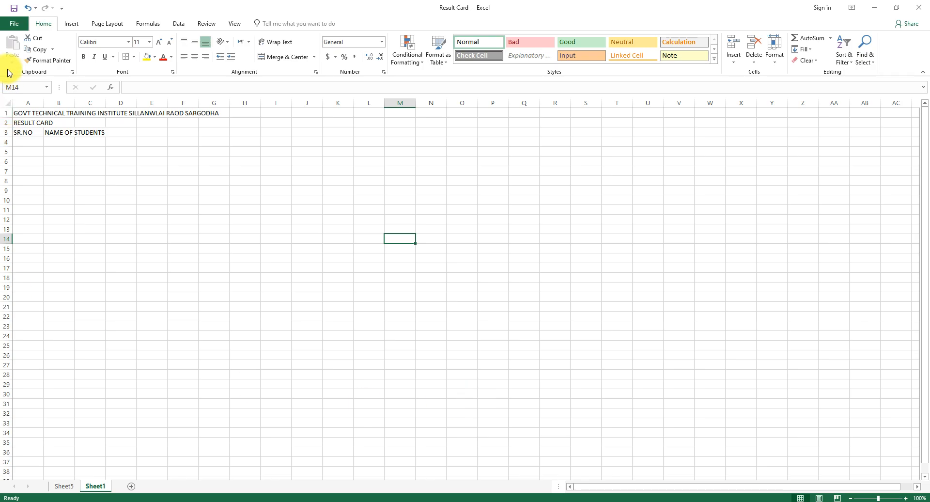
Enter the heading SUBJECTS in cell C3, beside the student name heading.
{"action": "left_click", "coordinate": [19, 117]}
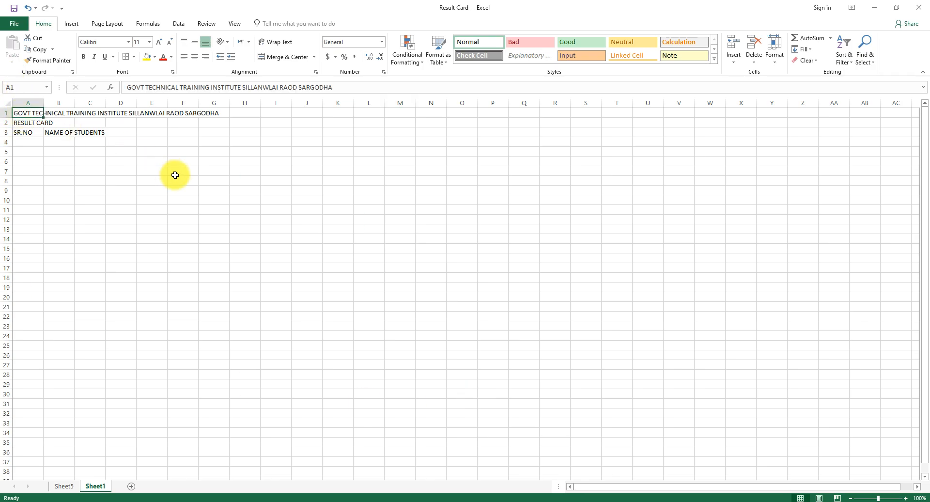
{"action": "key", "text": "Down"}
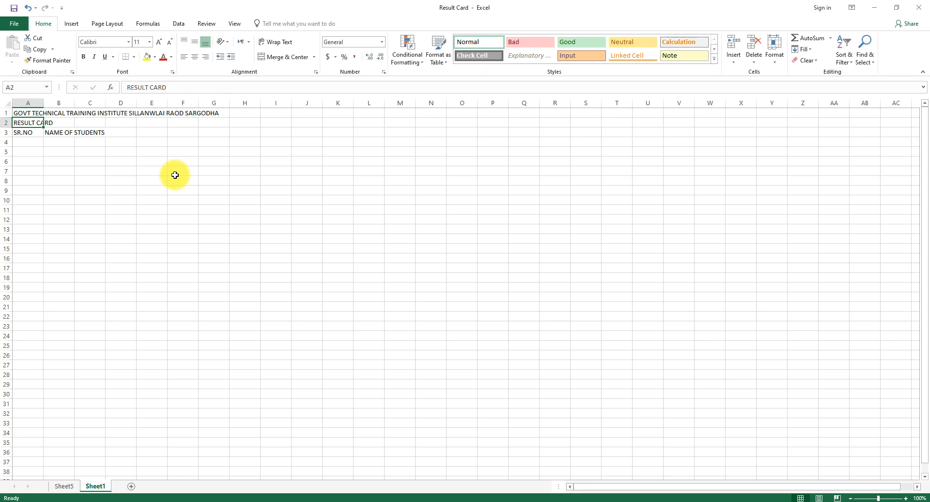
{"action": "key", "text": "Down"}
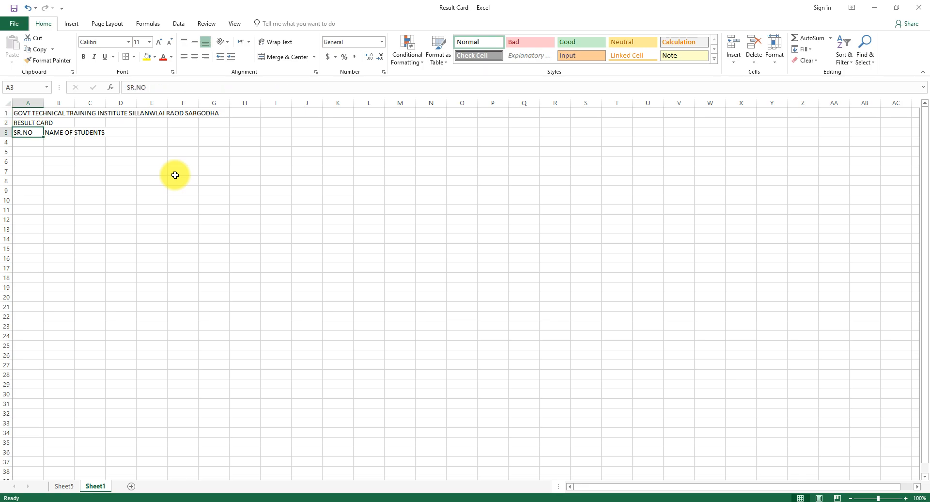
{"action": "key", "text": "Right"}
{"action": "key", "text": "Right"}
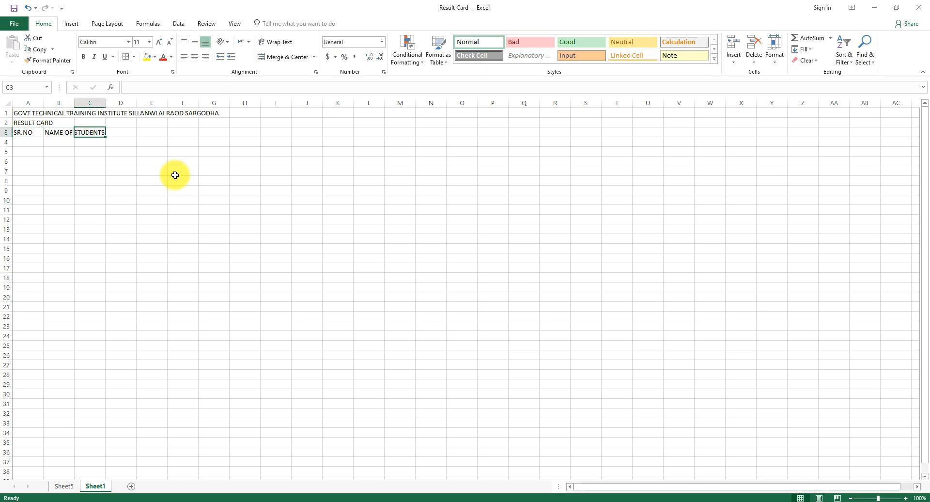
{"action": "type", "text": "SU"}
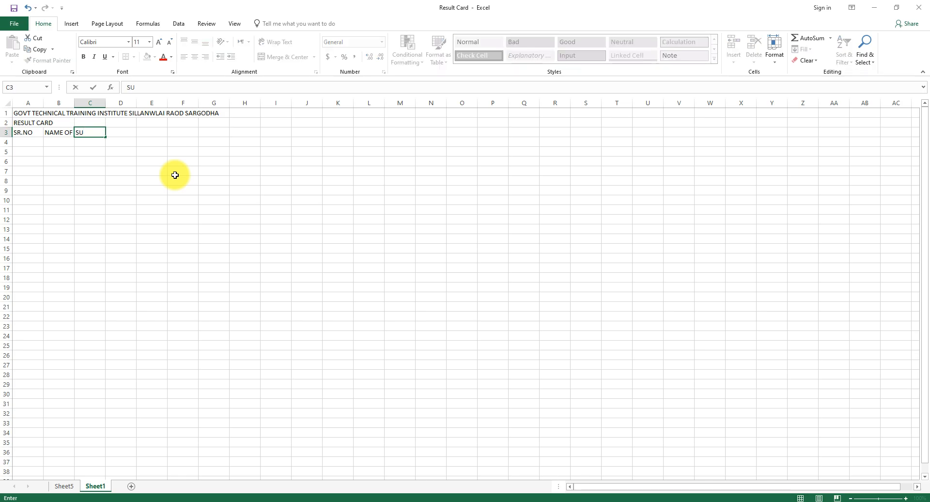
{"action": "type", "text": "BJECTS"}
{"action": "key", "text": "Return"}
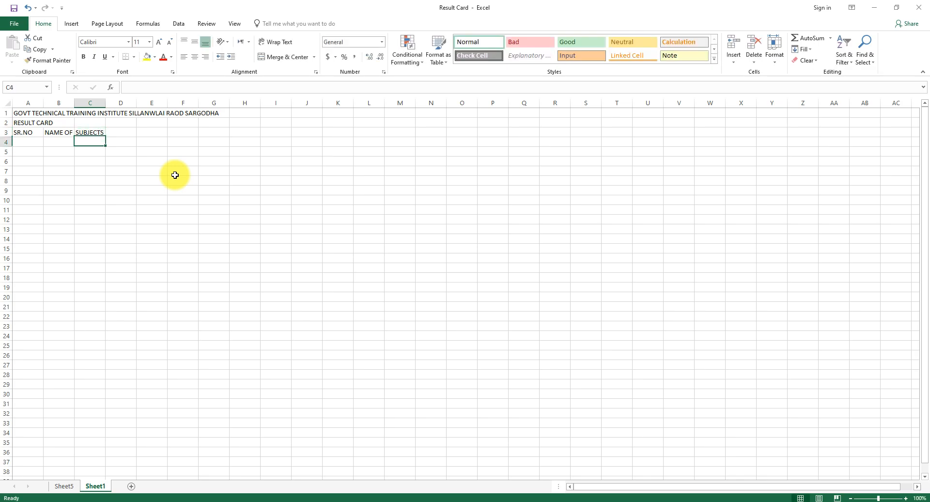
Enter the subject headings MATH, PHYSICS and ENGLISH in cells C4 to E4.
{"action": "type", "text": "MATH"}
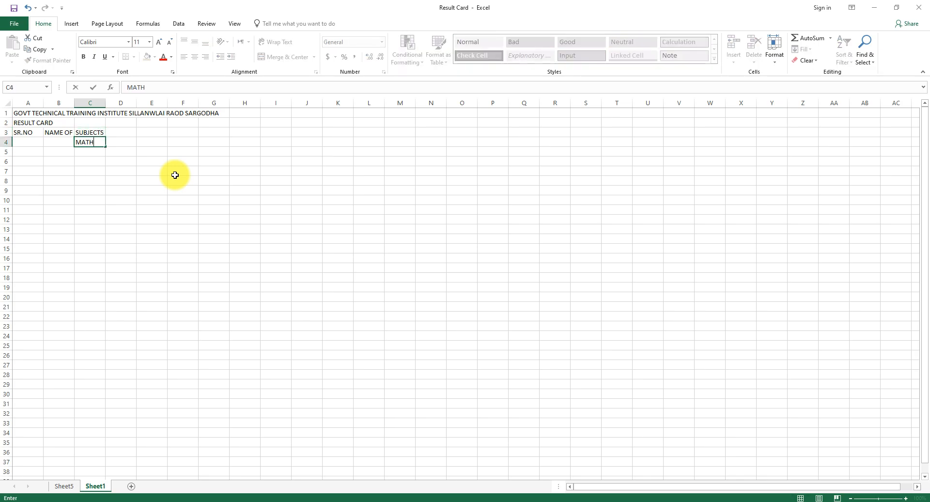
{"action": "key", "text": "Tab"}
{"action": "type", "text": "PHY"}
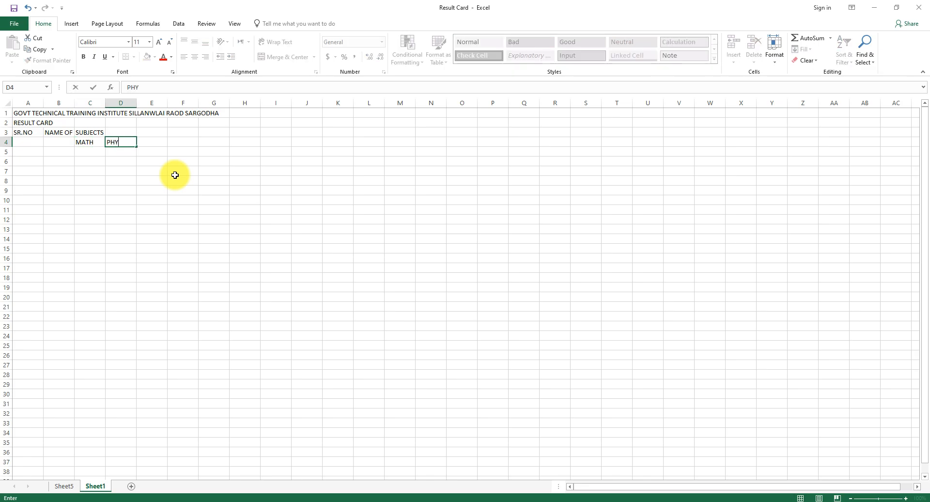
{"action": "type", "text": "SICS"}
{"action": "key", "text": "Tab"}
{"action": "type", "text": "ENG"}
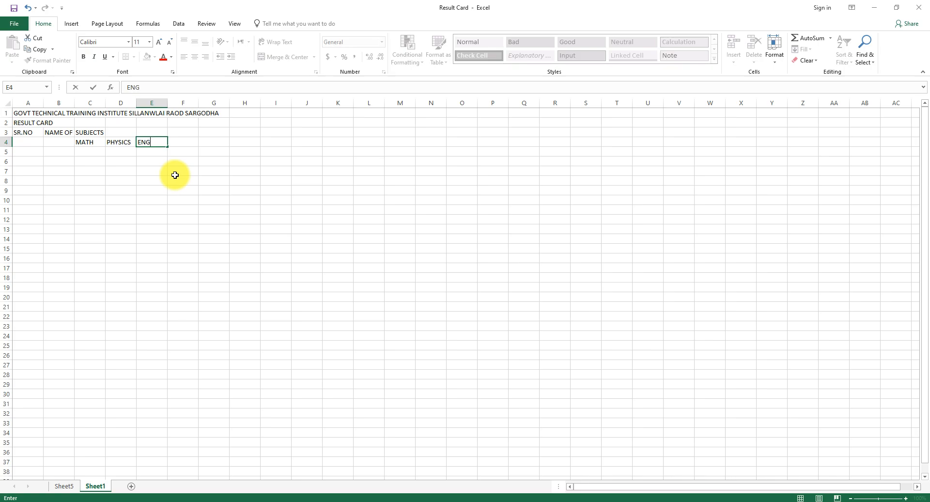
{"action": "type", "text": "LISH"}
{"action": "key", "text": "Tab"}
Enter the heading TOTAL MARKS in cell F3 and leave G3 empty.
{"action": "key", "text": "Up"}
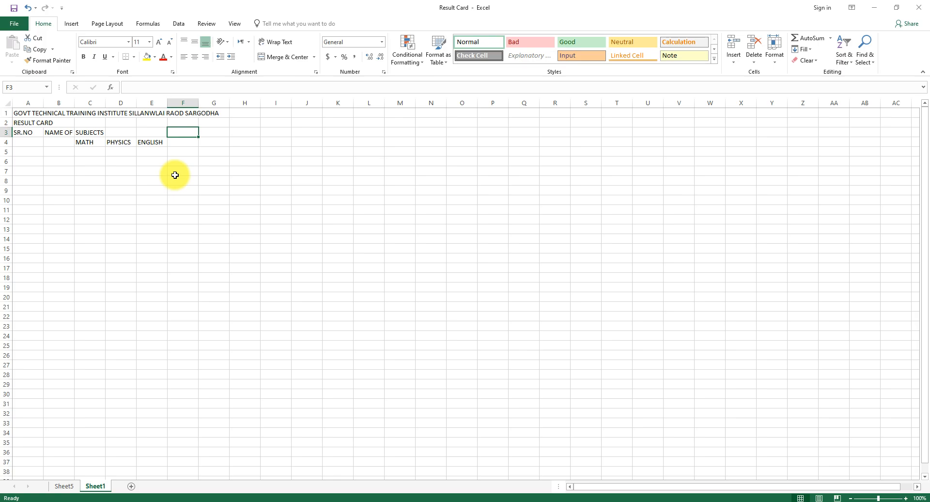
{"action": "type", "text": "TOTAL MARKS"}
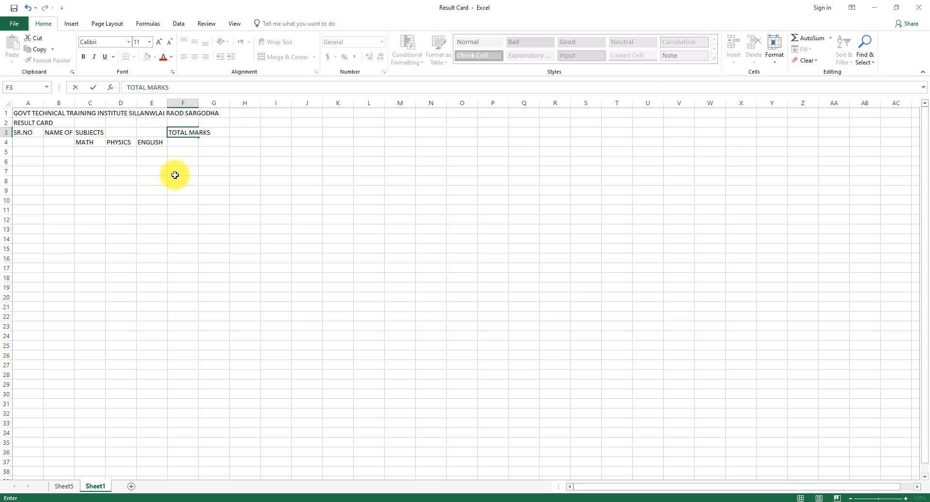
{"action": "key", "text": "Tab"}
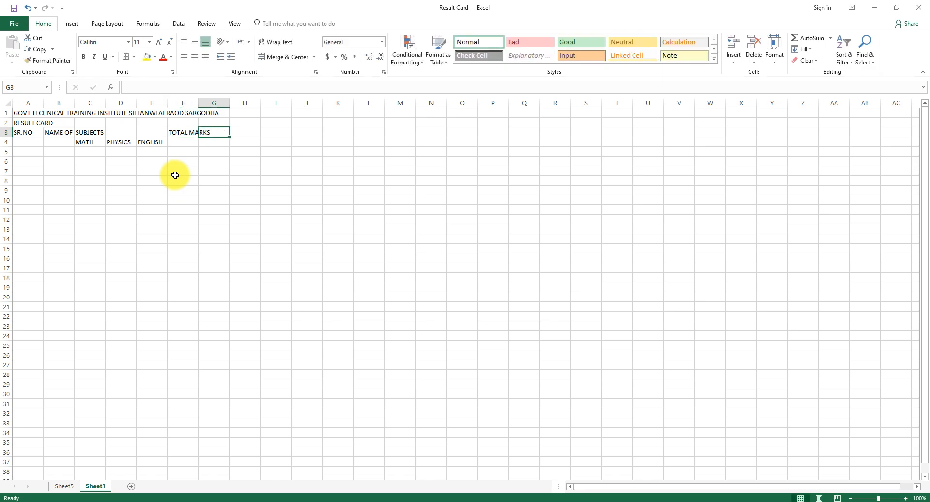
{"action": "type", "text": "OB"}
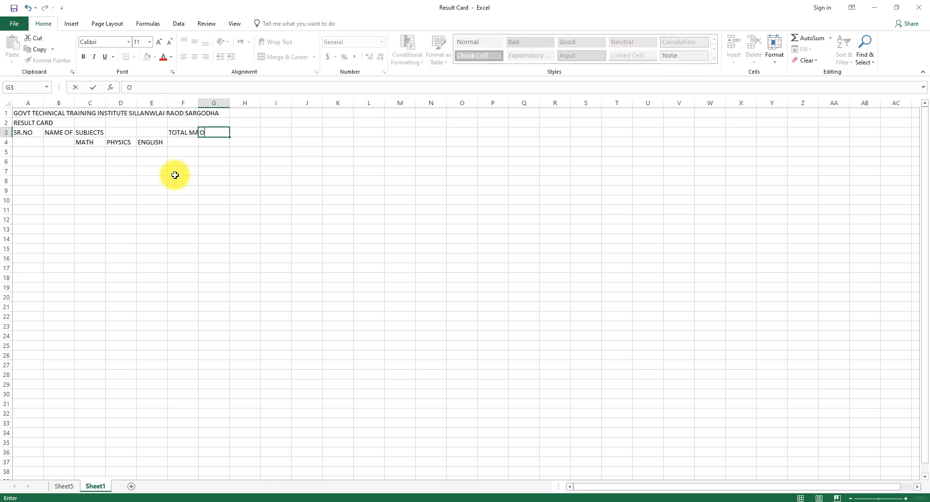
{"action": "key", "text": "BackSpace"}
{"action": "key", "text": "BackSpace"}
Change the heading in cell F3 to OBTAINED MARKS.
{"action": "left_click", "coordinate": [180, 135]}
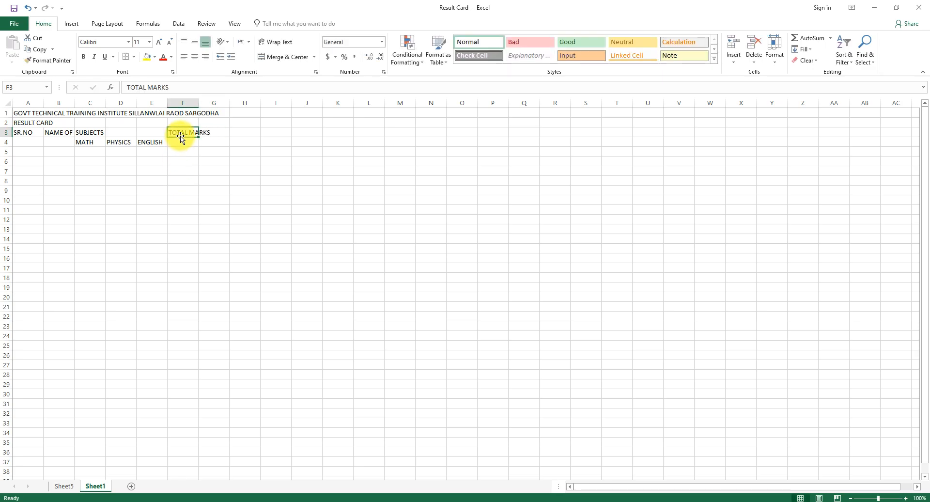
{"action": "left_click", "coordinate": [147, 85]}
{"action": "key", "text": "BackSpace"}
{"action": "key", "text": "BackSpace"}
{"action": "key", "text": "BackSpace"}
{"action": "key", "text": "BackSpace"}
{"action": "key", "text": "BackSpace"}
{"action": "type", "text": "OBTAINED"}
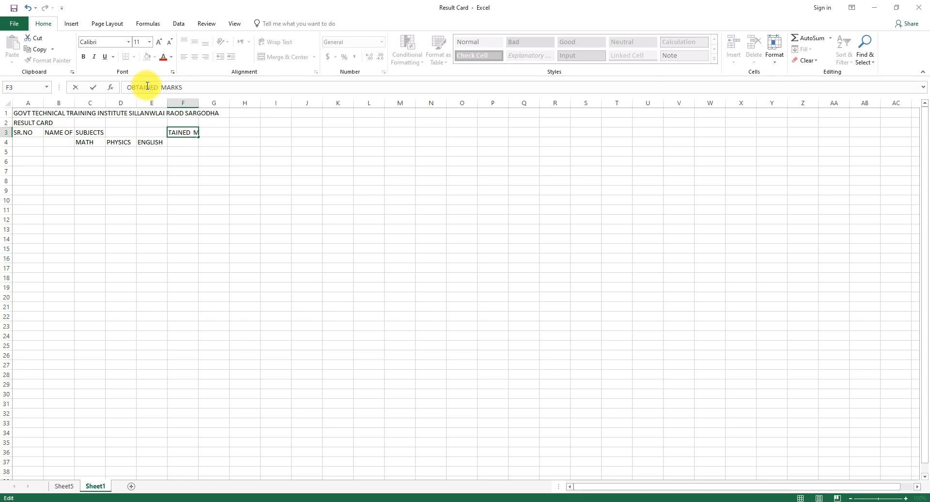
Enter the headings TOTAL MARKS, %AGE and GRADE in cells G3 to I3.
{"action": "left_click", "coordinate": [212, 134]}
{"action": "type", "text": "TOTAL MARKS"}
{"action": "key", "text": "Tab"}
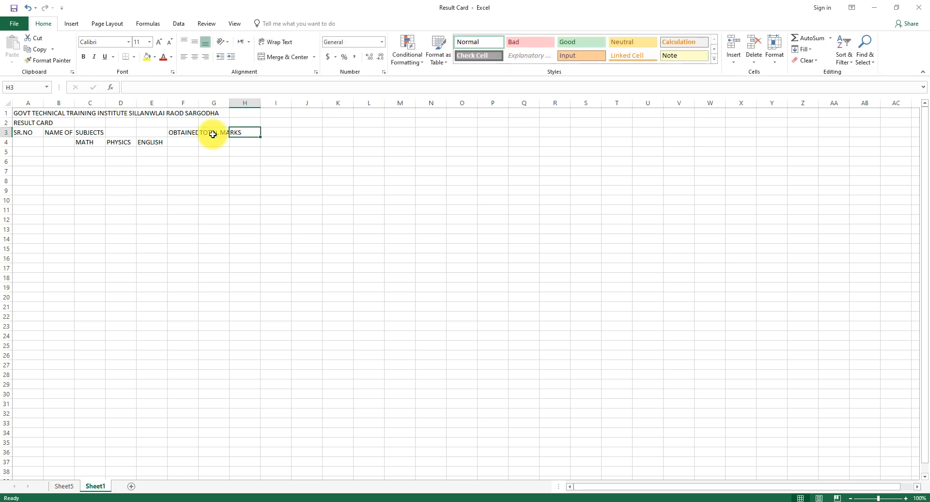
{"action": "type", "text": "%AGE"}
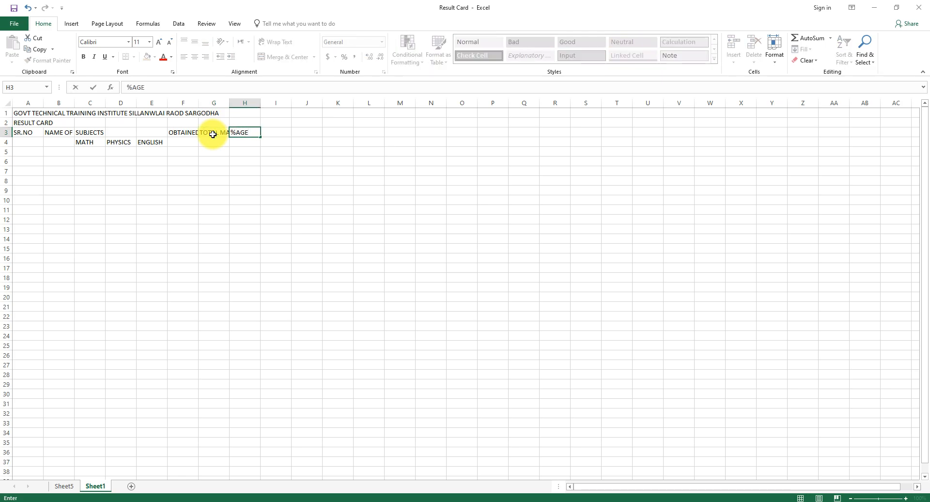
{"action": "key", "text": "Tab"}
{"action": "type", "text": "GRADE"}
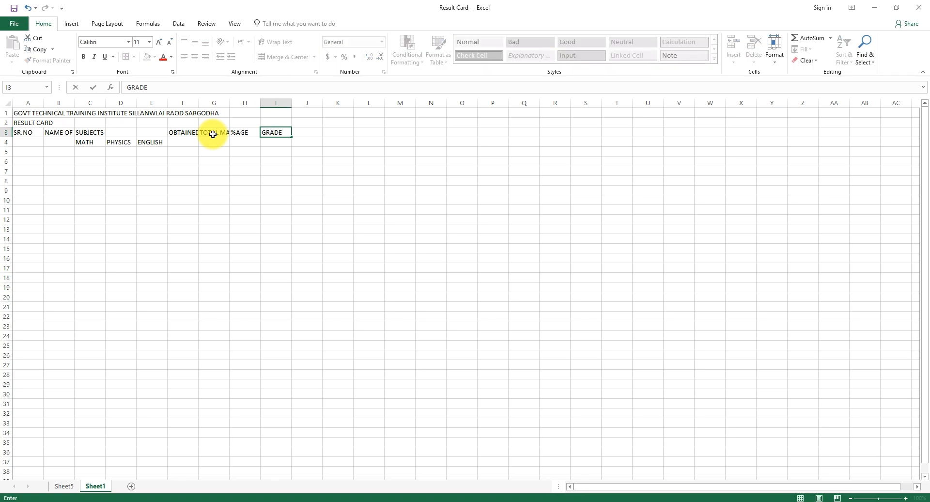
{"action": "key", "text": "Tab"}
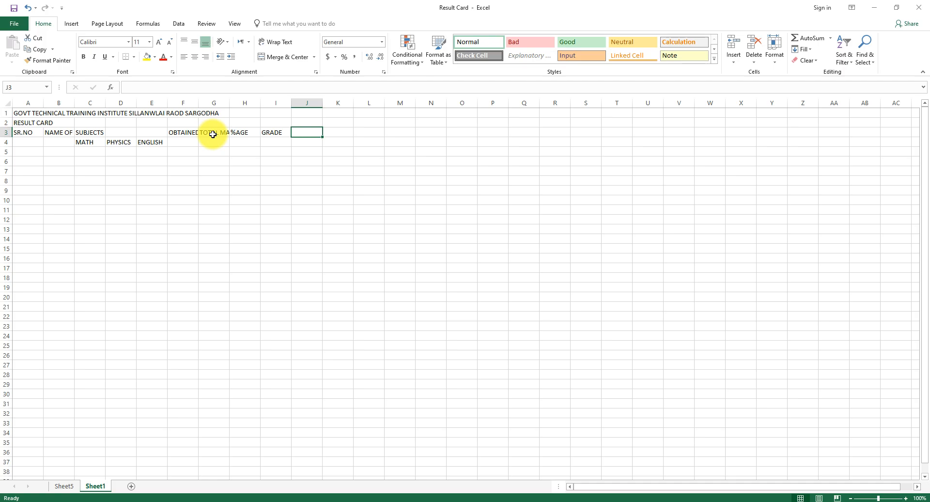
Enter the headings OVERALL POSITION IN CLASS in J3 and PRIZE MONEY in K3.
{"action": "type", "text": "OVERALL POSITION IN CLASS"}
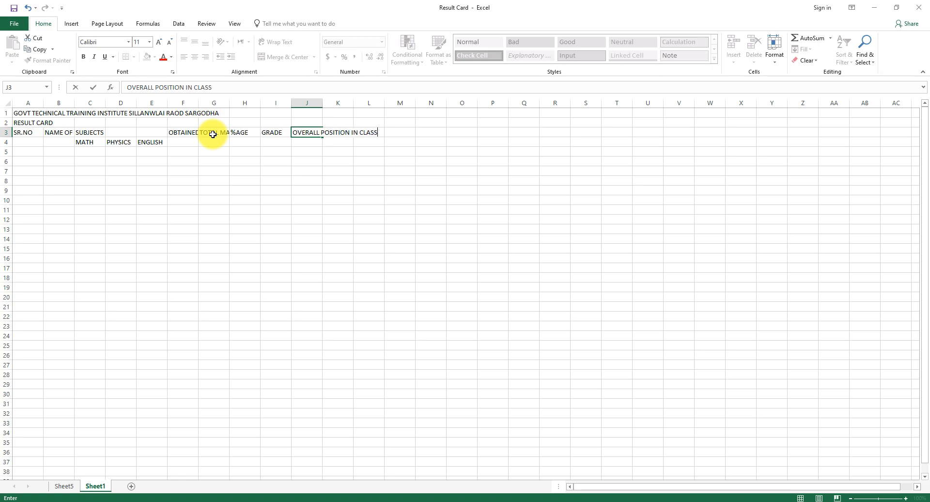
{"action": "key", "text": "Tab"}
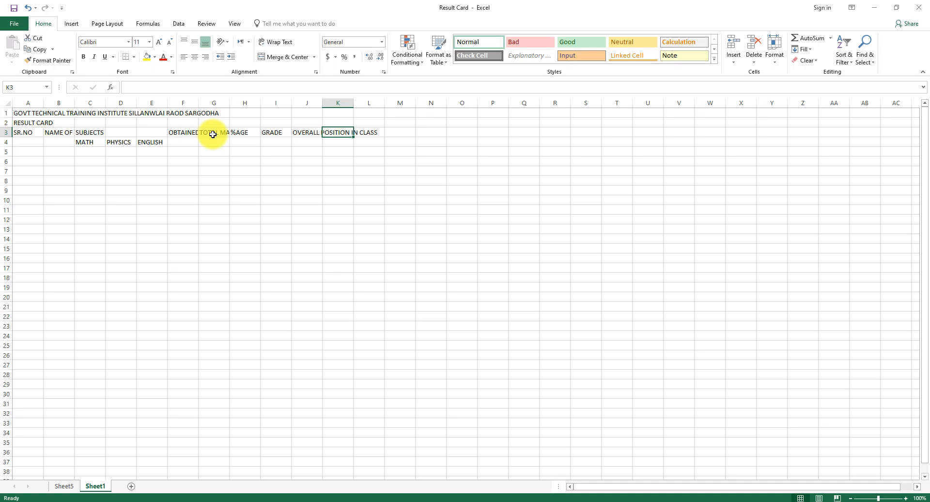
{"action": "type", "text": "PRIZEM"}
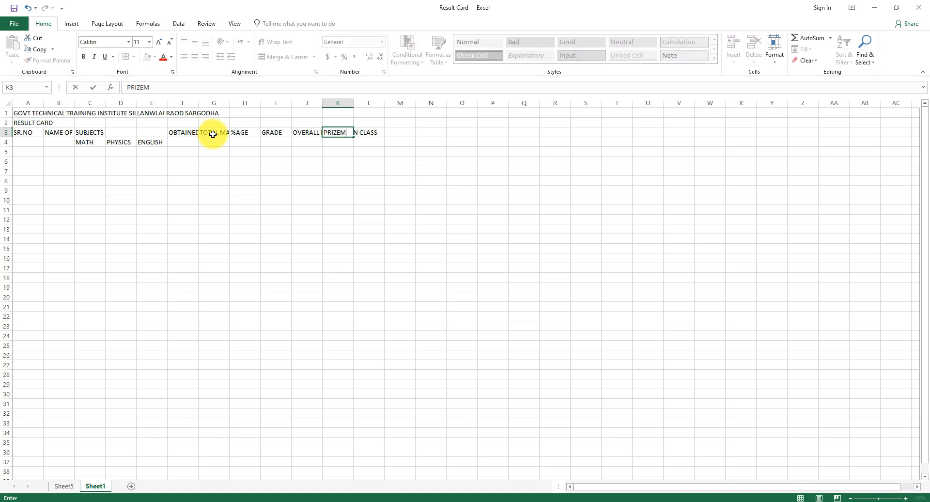
{"action": "key", "text": "BackSpace"}
{"action": "type", "text": "MONEY"}
{"action": "key", "text": "Tab"}
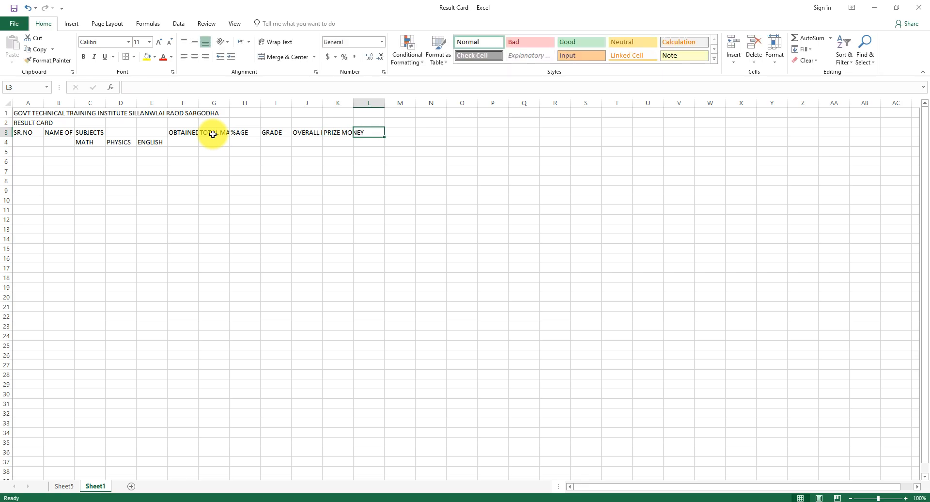
{"action": "left_click", "coordinate": [248, 181]}
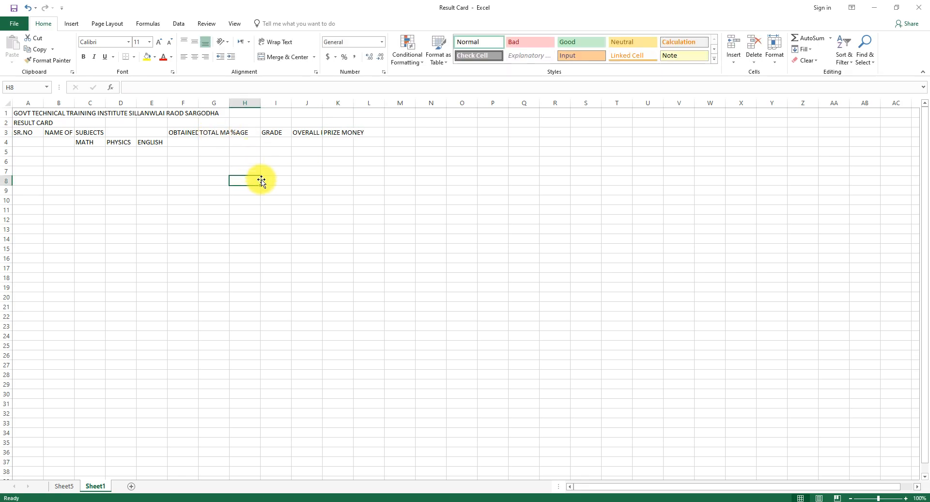
{"action": "left_click", "coordinate": [338, 132]}
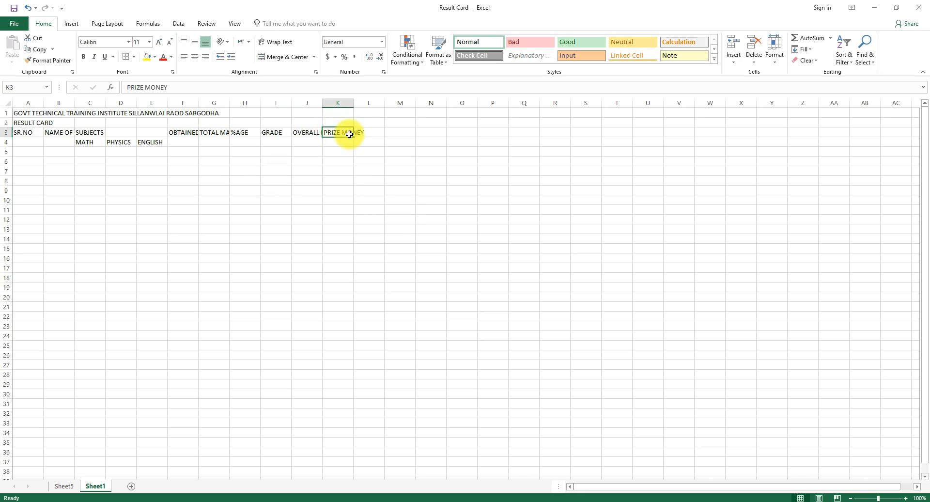
Merge and center the institute title across cells A1 to K1.
{"action": "left_click", "coordinate": [22, 112]}
{"action": "left_click_drag", "start_coordinate": [22, 112], "coordinate": [326, 112]}
{"action": "left_click", "coordinate": [280, 61]}
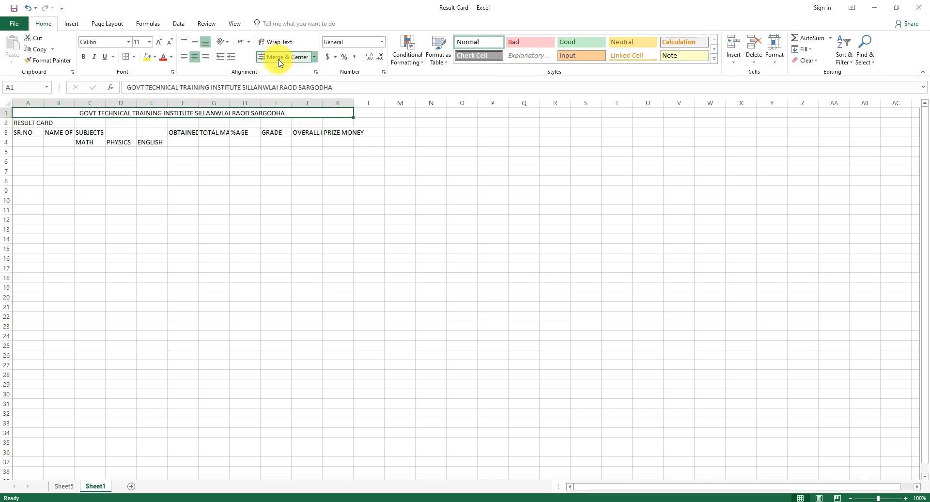
Enlarge the institute title in row 1 to font size 18 and make it bold.
{"action": "left_click", "coordinate": [160, 44]}
{"action": "left_click", "coordinate": [160, 44]}
{"action": "left_click", "coordinate": [161, 45]}
{"action": "left_click", "coordinate": [160, 44]}
{"action": "left_click", "coordinate": [83, 56]}
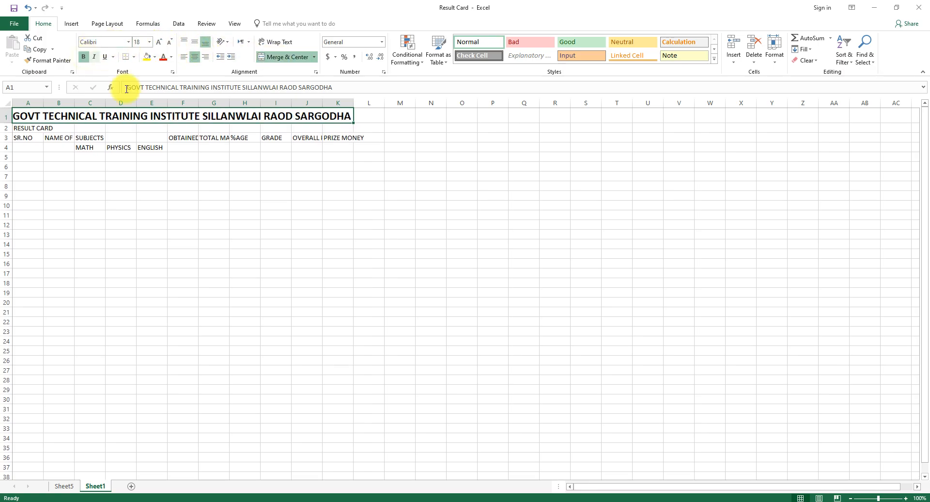
{"action": "left_click", "coordinate": [216, 196]}
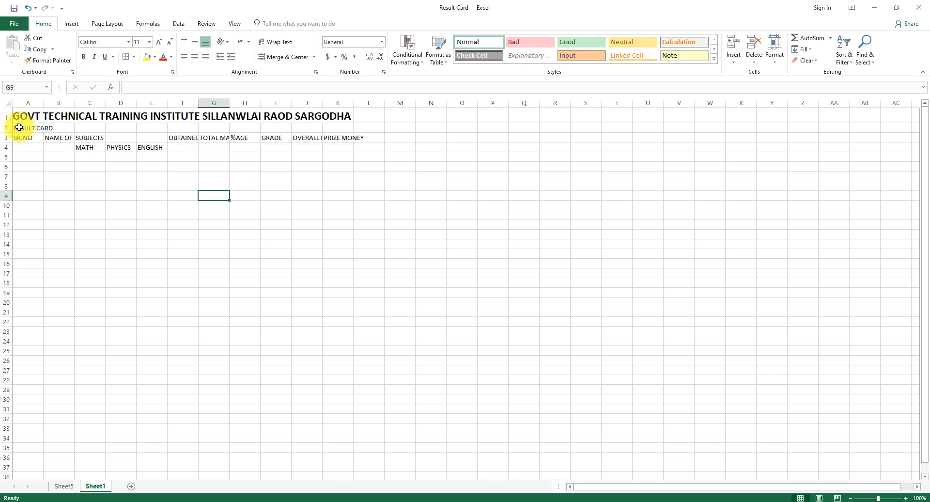
Merge and center the RESULT CARD title across A2 to K2, with middle vertical alignment.
{"action": "left_click_drag", "start_coordinate": [19, 128], "coordinate": [336, 129]}
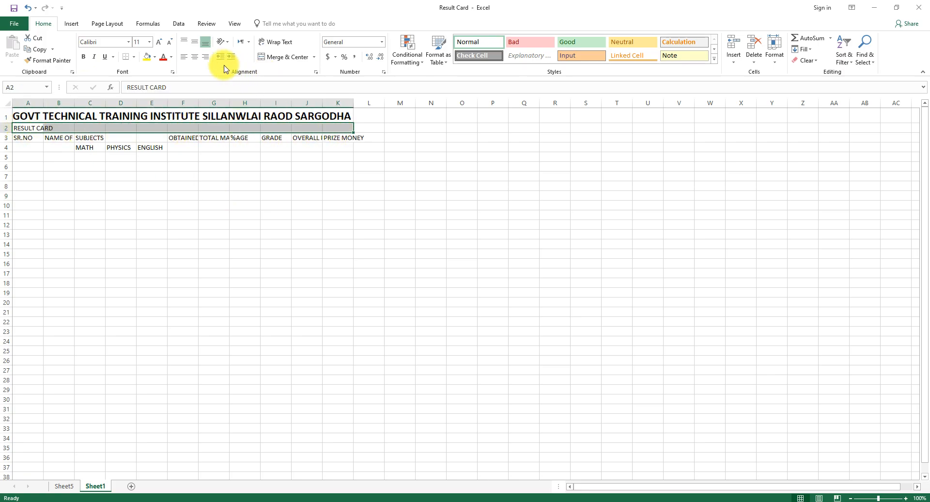
{"action": "left_click", "coordinate": [267, 57]}
{"action": "left_click", "coordinate": [196, 43]}
Make the RESULT CARD title bold and increase its font size by two steps.
{"action": "left_click", "coordinate": [83, 58]}
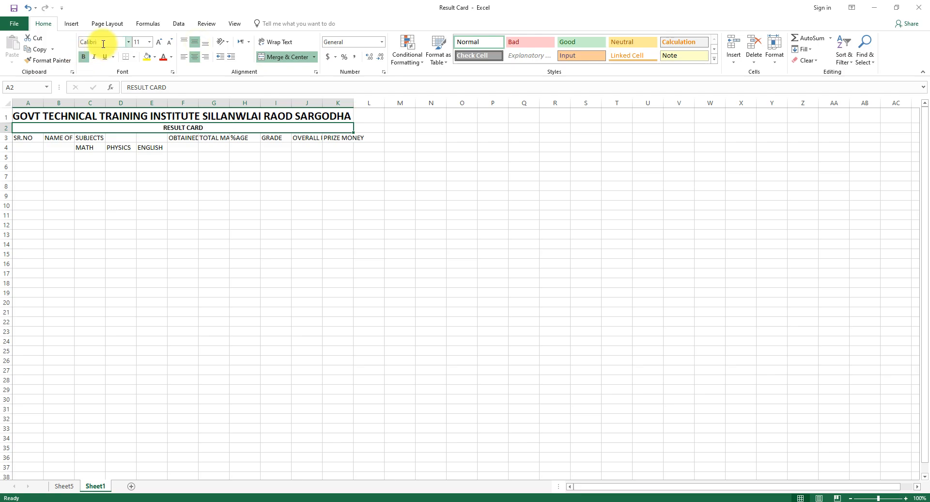
{"action": "left_click", "coordinate": [159, 42]}
{"action": "left_click", "coordinate": [159, 42]}
{"action": "left_click", "coordinate": [200, 191]}
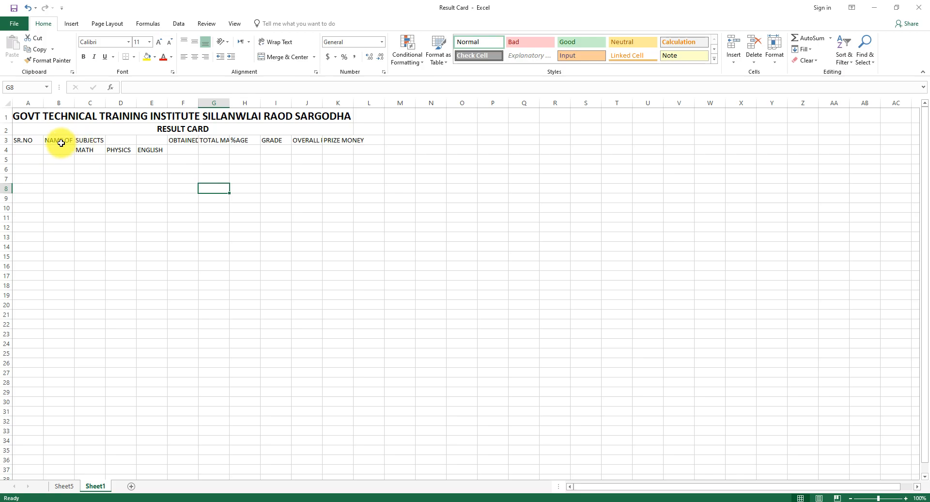
{"action": "left_click", "coordinate": [30, 141]}
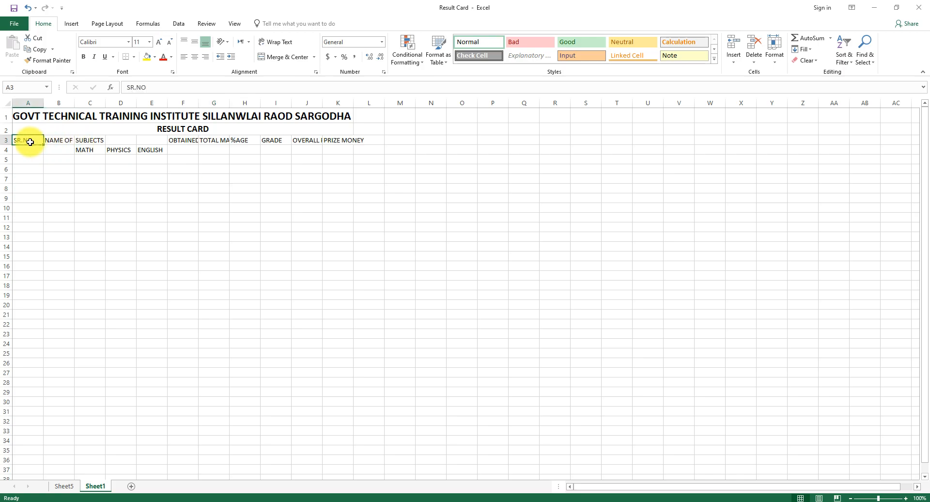
{"action": "key", "text": "Right"}
{"action": "key", "text": "Right"}
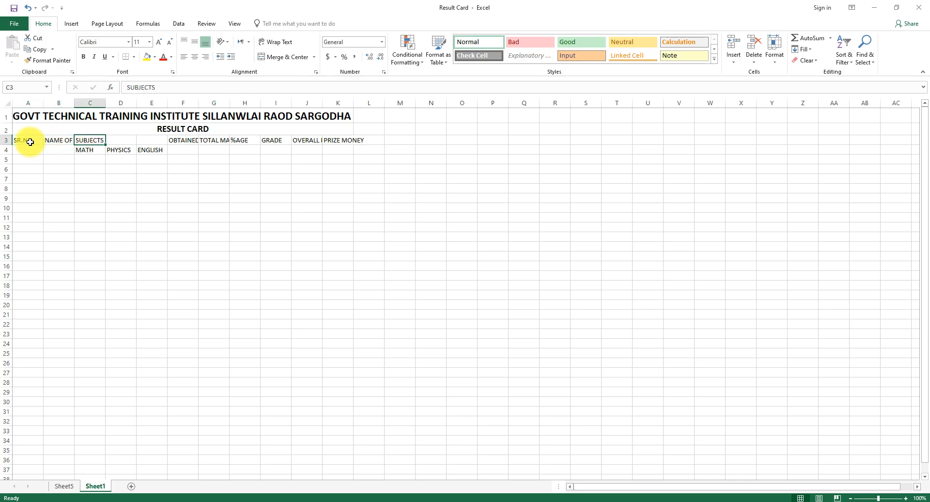
{"action": "key", "text": "Down"}
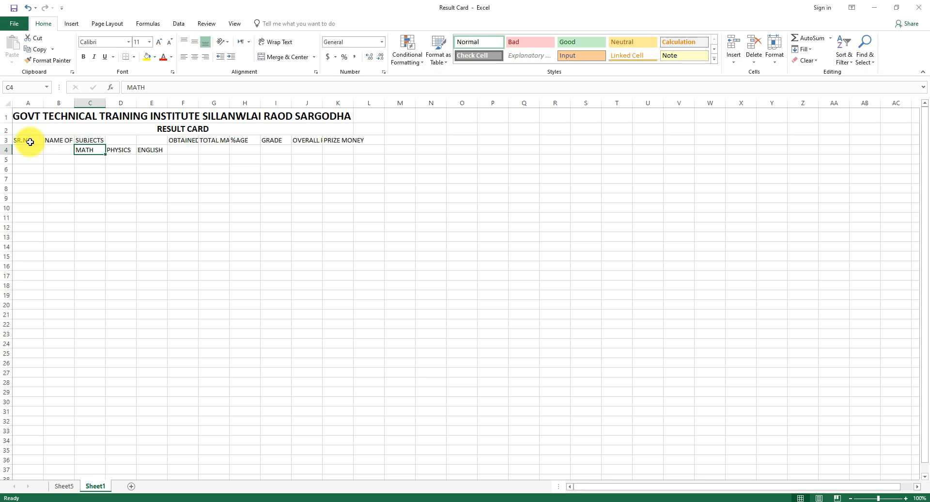
{"action": "key", "text": "Right"}
{"action": "key", "text": "Right"}
{"action": "key", "text": "Left"}
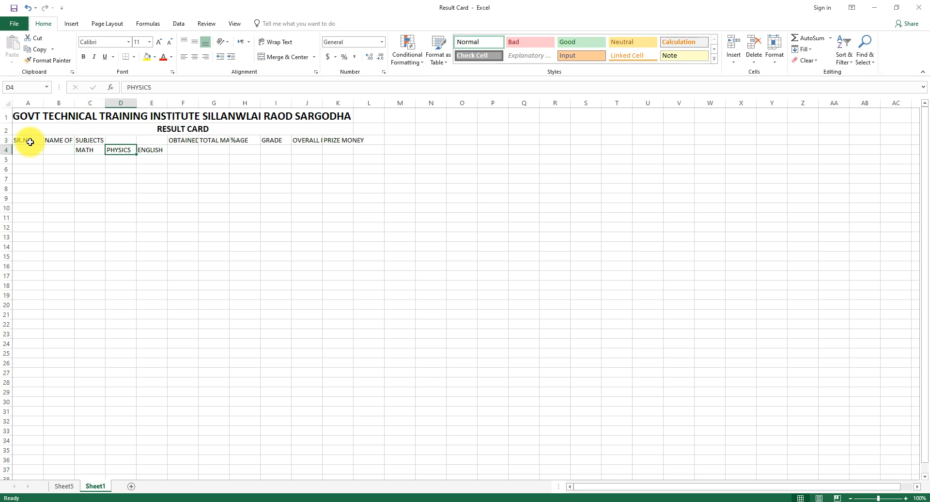
Merge and center the SUBJECTS heading across C3 to E3.
{"action": "left_click_drag", "start_coordinate": [89, 140], "coordinate": [141, 140]}
{"action": "left_click", "coordinate": [276, 56]}
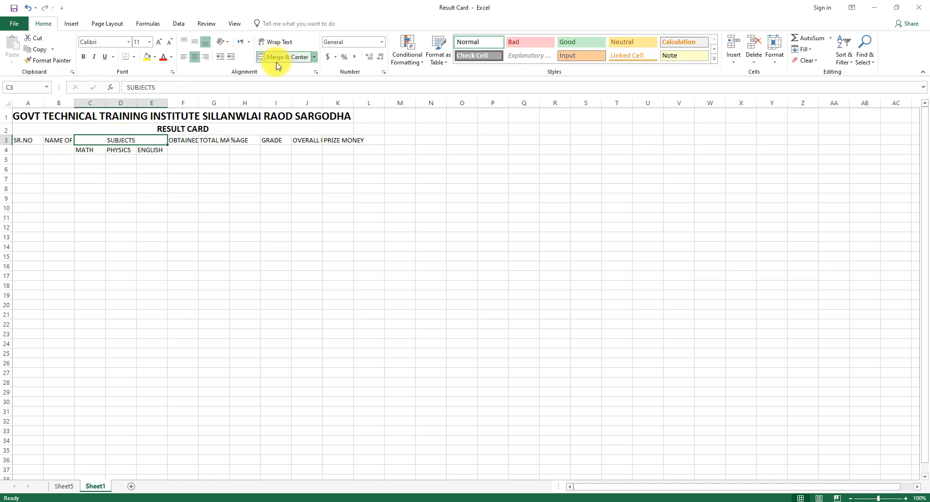
{"action": "left_click", "coordinate": [243, 178]}
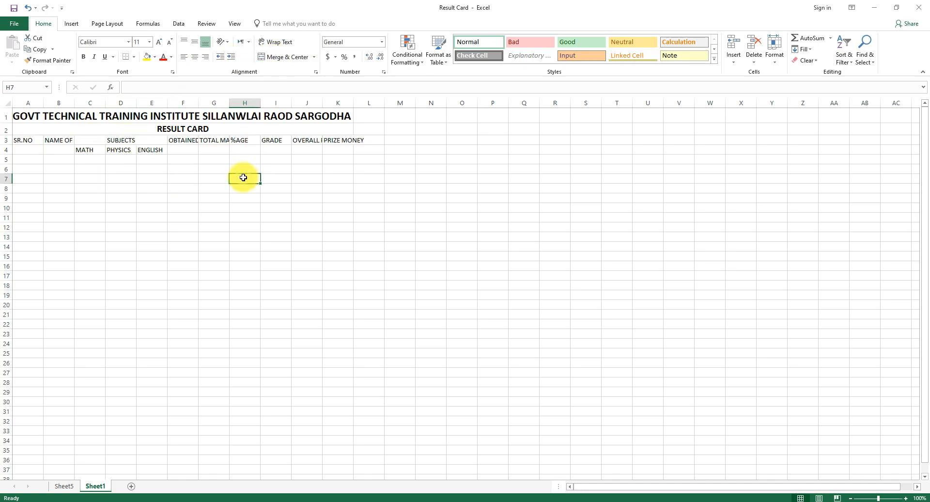
{"action": "left_click", "coordinate": [37, 144]}
{"action": "left_click", "coordinate": [87, 199]}
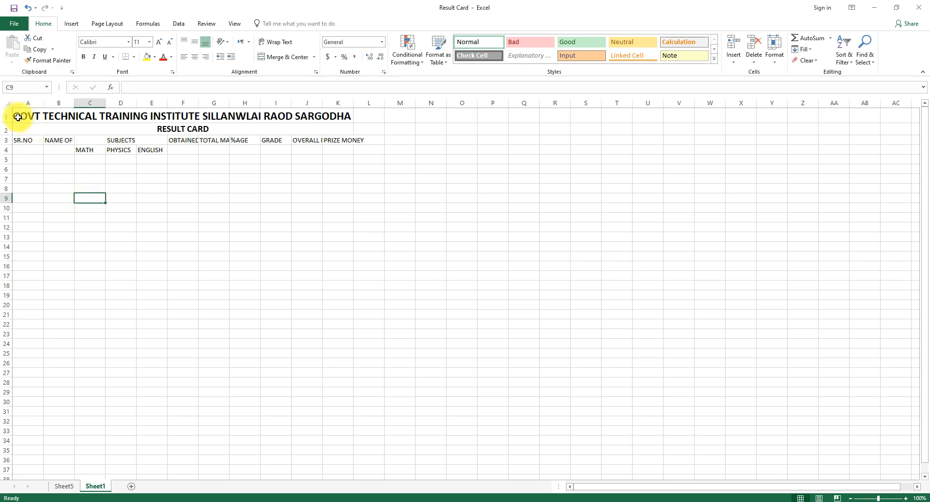
Apply all borders to the result table range A3 to K15.
{"action": "left_click_drag", "start_coordinate": [16, 117], "coordinate": [182, 150]}
{"action": "left_click", "coordinate": [159, 198]}
{"action": "left_click_drag", "start_coordinate": [23, 140], "coordinate": [339, 257]}
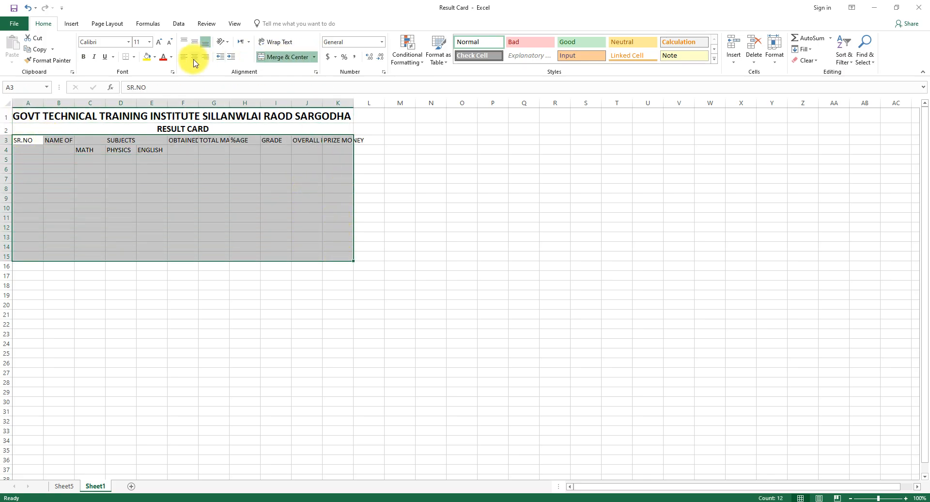
{"action": "left_click", "coordinate": [134, 57]}
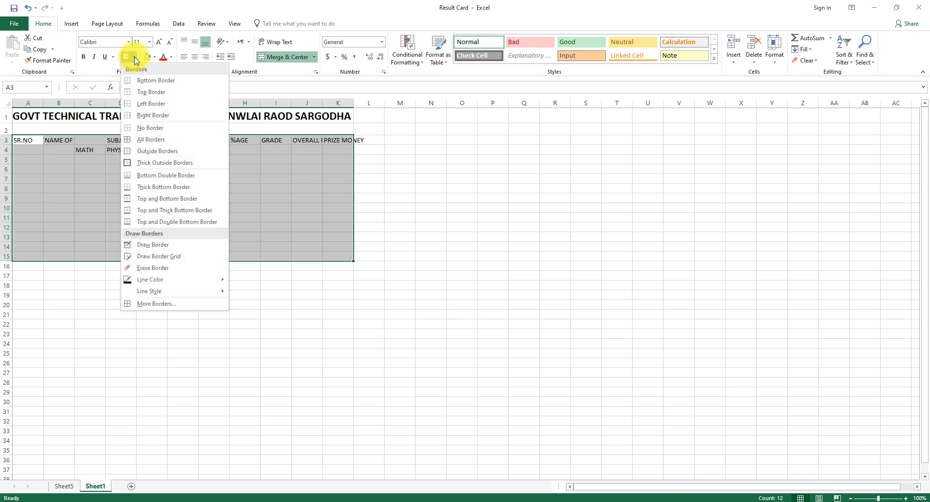
{"action": "left_click", "coordinate": [144, 140]}
{"action": "left_click", "coordinate": [361, 266]}
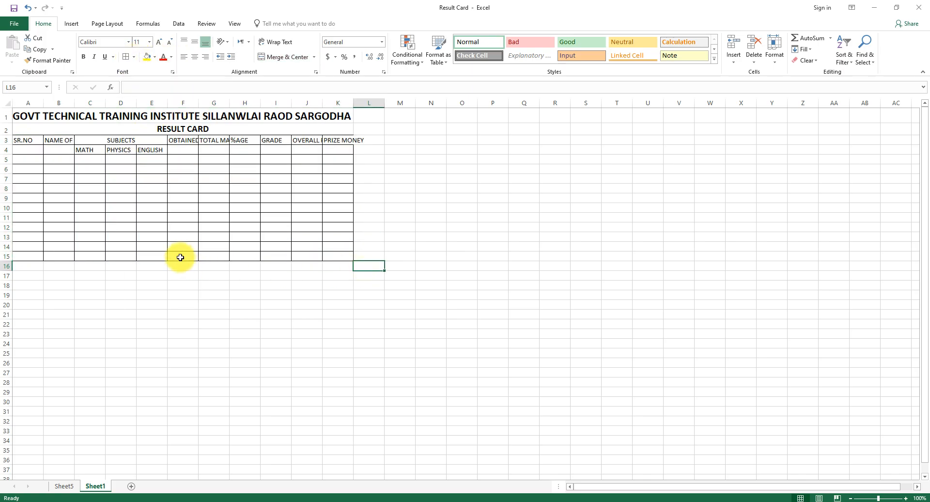
Merge and center the SR.NO and NAME OF STUDENTS headings over rows 3 and 4, each with middle vertical alignment.
{"action": "left_click_drag", "start_coordinate": [27, 141], "coordinate": [29, 148]}
{"action": "left_click", "coordinate": [284, 57]}
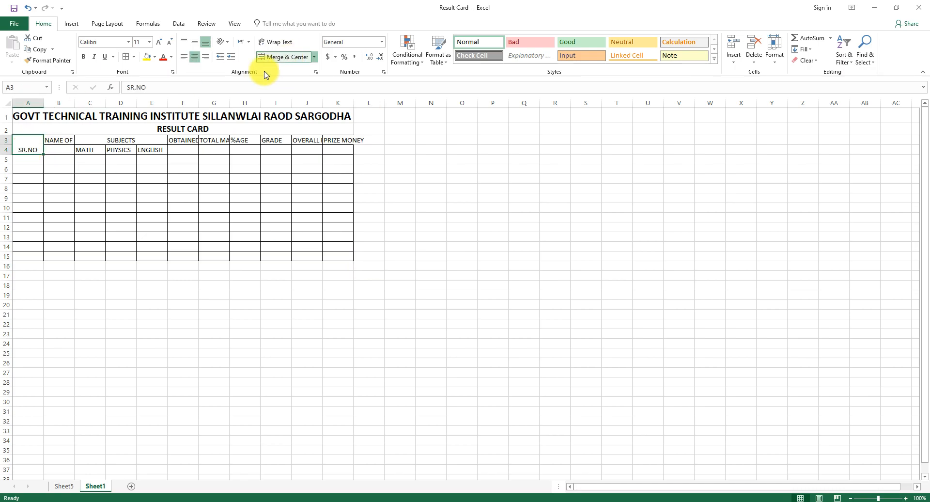
{"action": "left_click", "coordinate": [194, 42]}
{"action": "left_click_drag", "start_coordinate": [51, 141], "coordinate": [57, 149]}
{"action": "left_click", "coordinate": [291, 57]}
{"action": "left_click", "coordinate": [195, 43]}
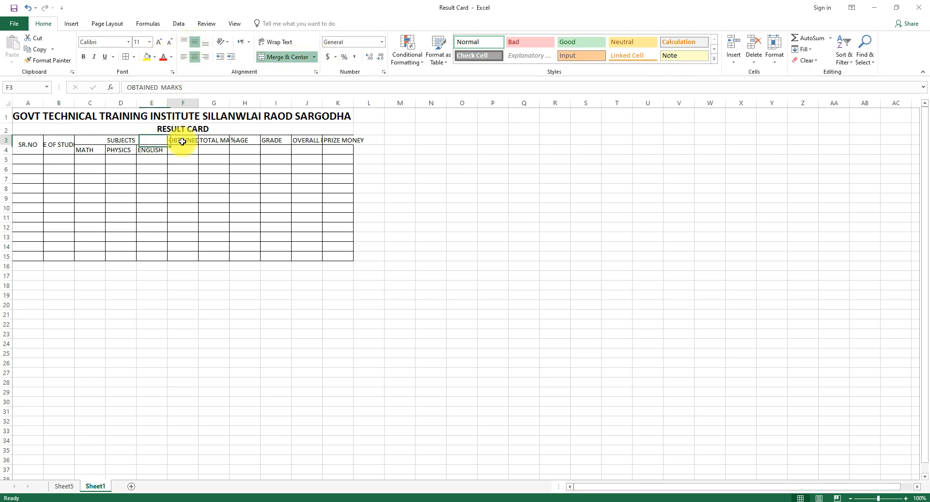
Merge and center the OBTAINED MARKS and TOTAL MARKS headings over rows 3 and 4, each with middle vertical alignment.
{"action": "left_click_drag", "start_coordinate": [182, 141], "coordinate": [183, 150]}
{"action": "left_click", "coordinate": [287, 57]}
{"action": "left_click", "coordinate": [195, 43]}
{"action": "left_click_drag", "start_coordinate": [221, 141], "coordinate": [243, 145]}
{"action": "left_click", "coordinate": [287, 57]}
{"action": "left_click", "coordinate": [195, 42]}
Merge and center the %AGE and GRADE headings over rows 3 and 4, each with middle vertical alignment.
{"action": "left_click", "coordinate": [269, 57]}
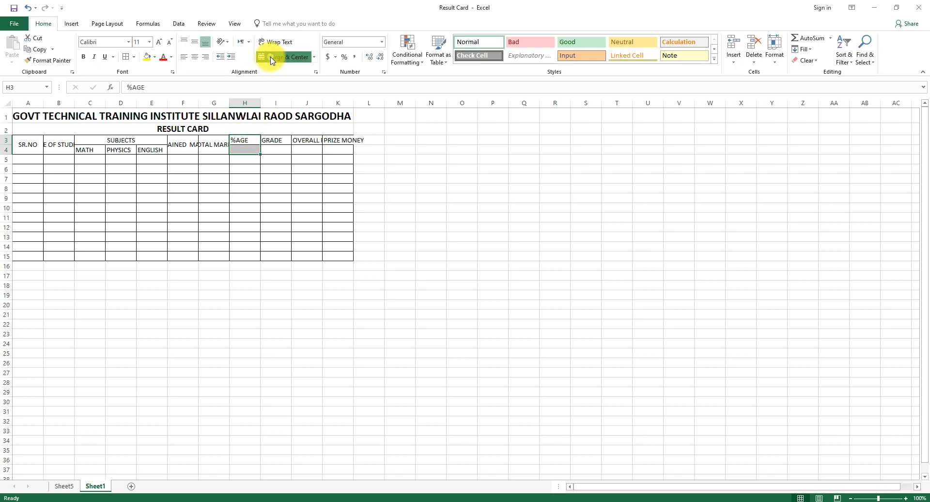
{"action": "left_click", "coordinate": [196, 44]}
{"action": "left_click_drag", "start_coordinate": [270, 141], "coordinate": [342, 152]}
{"action": "left_click", "coordinate": [286, 58]}
{"action": "left_click", "coordinate": [194, 42]}
Merge and center the OVERALL POSITION IN CLASS and PRIZE MONEY headings over rows 3 and 4, each with middle vertical alignment.
{"action": "left_click", "coordinate": [285, 57]}
{"action": "left_click", "coordinate": [194, 42]}
{"action": "left_click", "coordinate": [289, 57]}
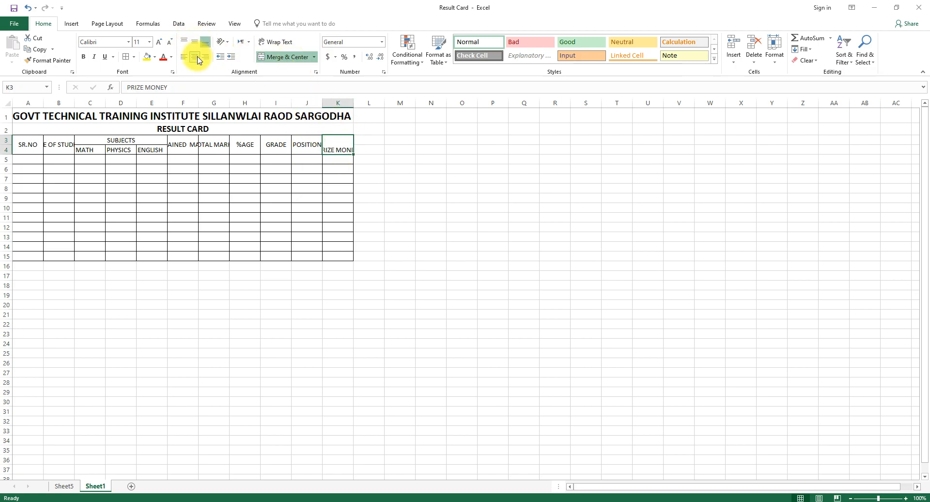
{"action": "left_click", "coordinate": [195, 42]}
{"action": "left_click", "coordinate": [401, 247]}
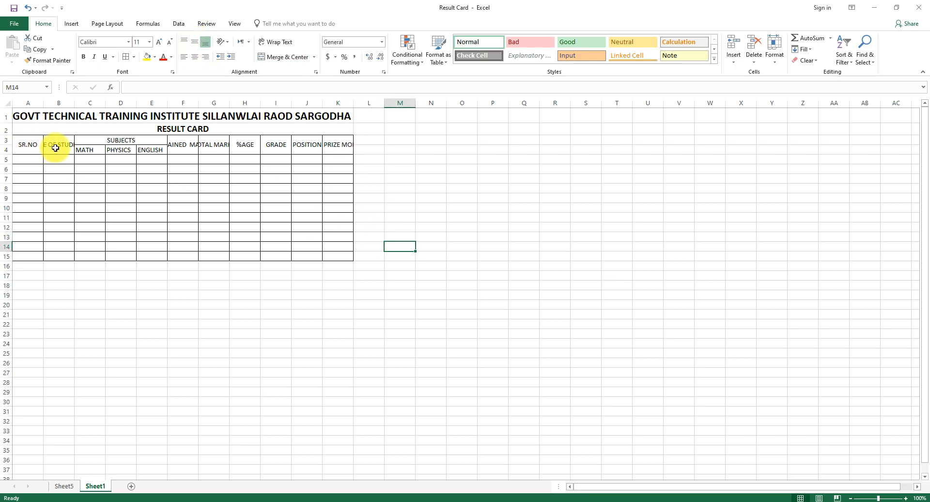
Autofit the widths of the NAME OF STUDENTS, OBTAINED MARKS and TOTAL MARKS columns to their headings.
{"action": "left_click", "coordinate": [31, 146]}
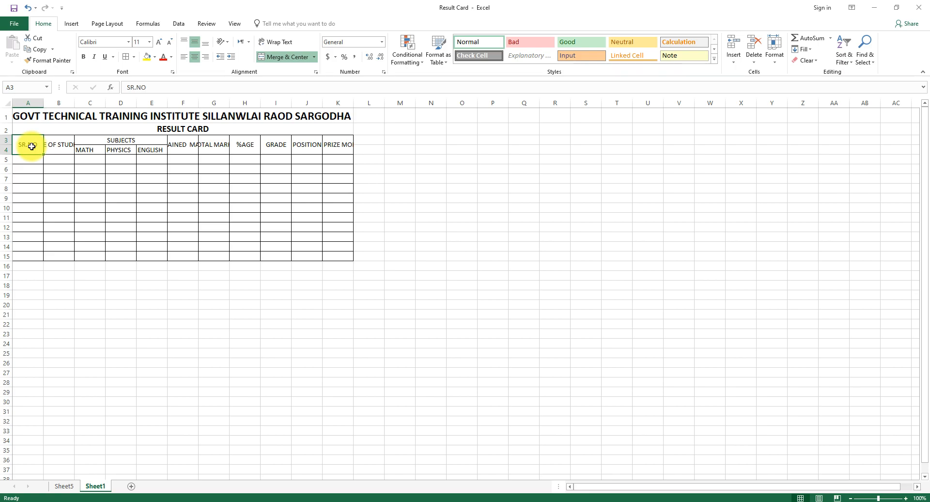
{"action": "key", "text": "Right"}
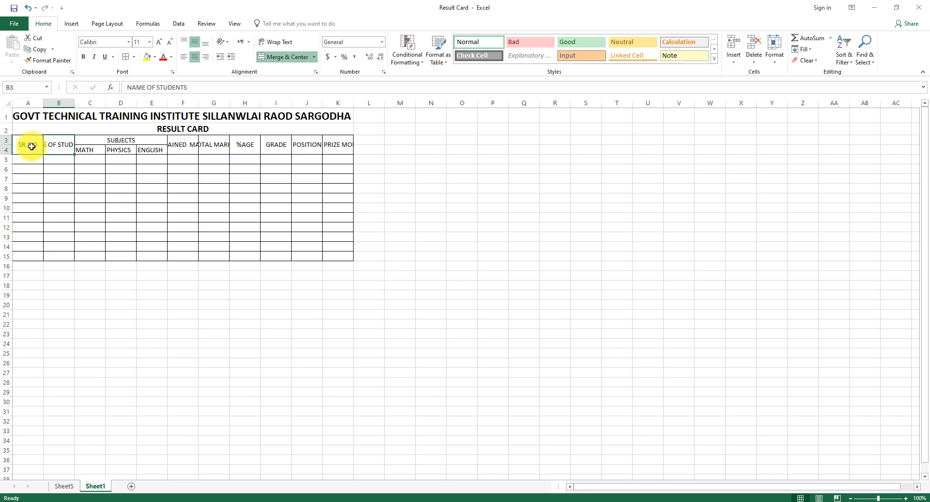
{"action": "double_click", "coordinate": [74, 103]}
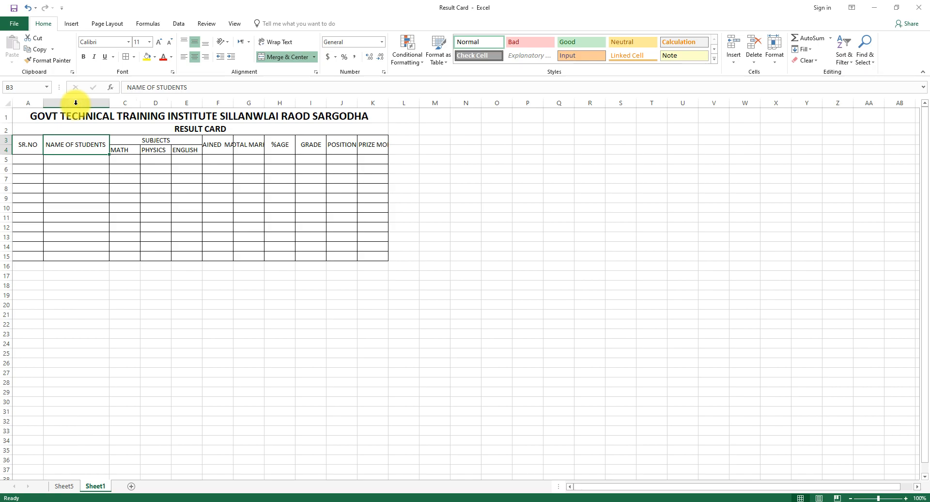
{"action": "left_click", "coordinate": [219, 150]}
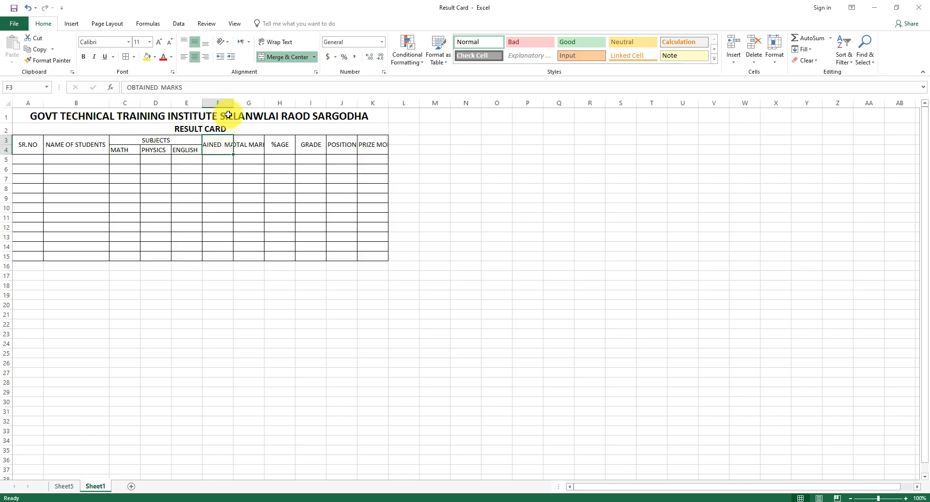
{"action": "double_click", "coordinate": [233, 103]}
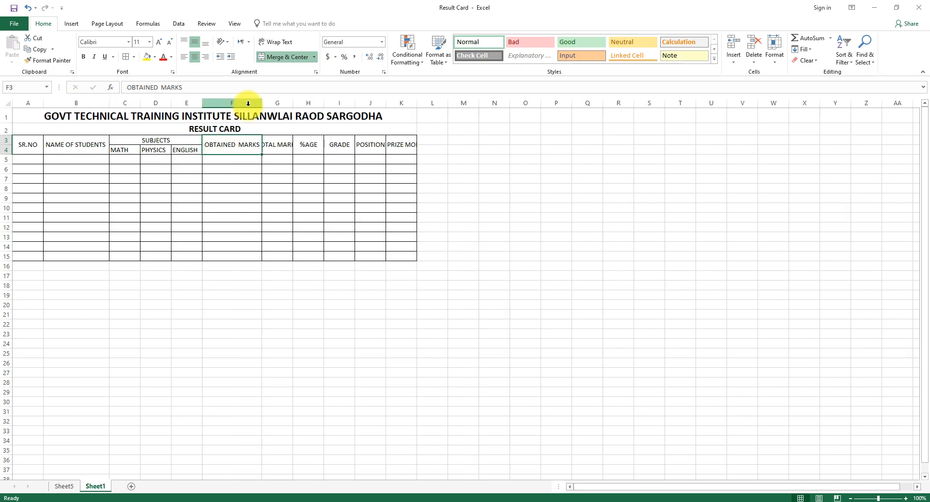
{"action": "left_click", "coordinate": [284, 143]}
{"action": "double_click", "coordinate": [292, 103]}
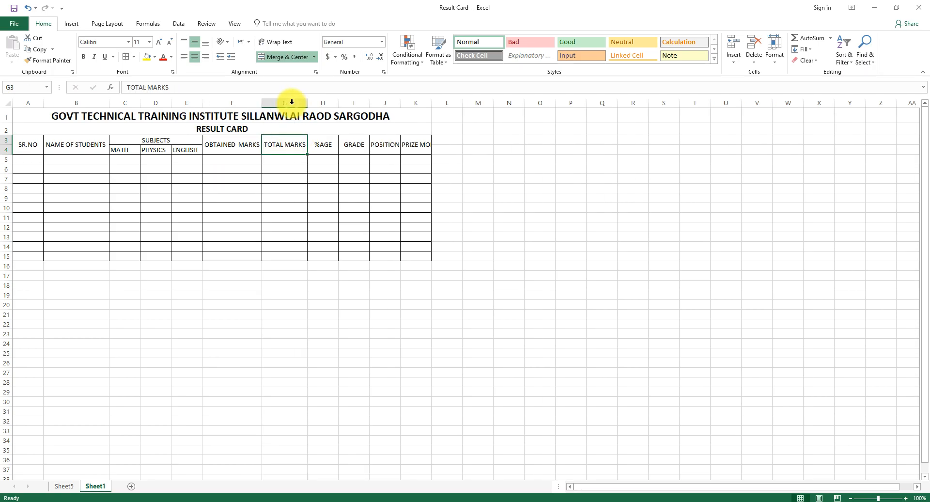
Autofit the widths of the OVERALL POSITION IN CLASS and PRIZE MONEY columns to their headings.
{"action": "left_click", "coordinate": [382, 146]}
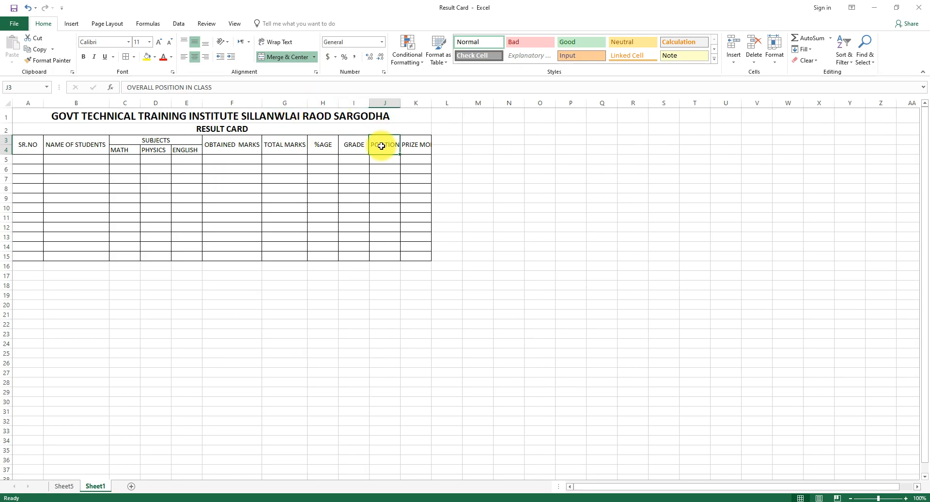
{"action": "mouse_move", "coordinate": [399, 105]}
{"action": "left_mouse_down"}
{"action": "mouse_move", "coordinate": [444, 105]}
{"action": "mouse_move", "coordinate": [398, 105]}
{"action": "left_mouse_up"}
{"action": "double_click", "coordinate": [398, 104]}
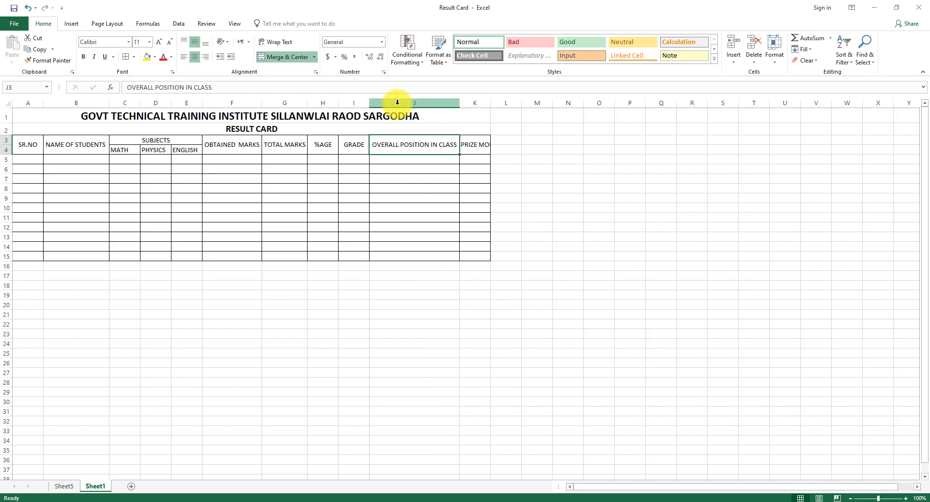
{"action": "double_click", "coordinate": [491, 104]}
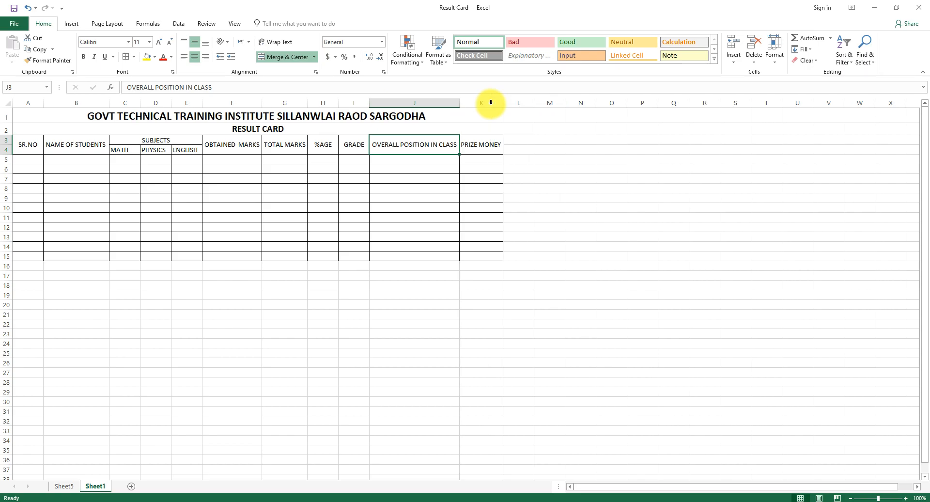
{"action": "left_click", "coordinate": [506, 246]}
Make the table headings in A3 to K4 bold at font size 11.
{"action": "left_click_drag", "start_coordinate": [28, 143], "coordinate": [462, 147]}
{"action": "left_click", "coordinate": [159, 44]}
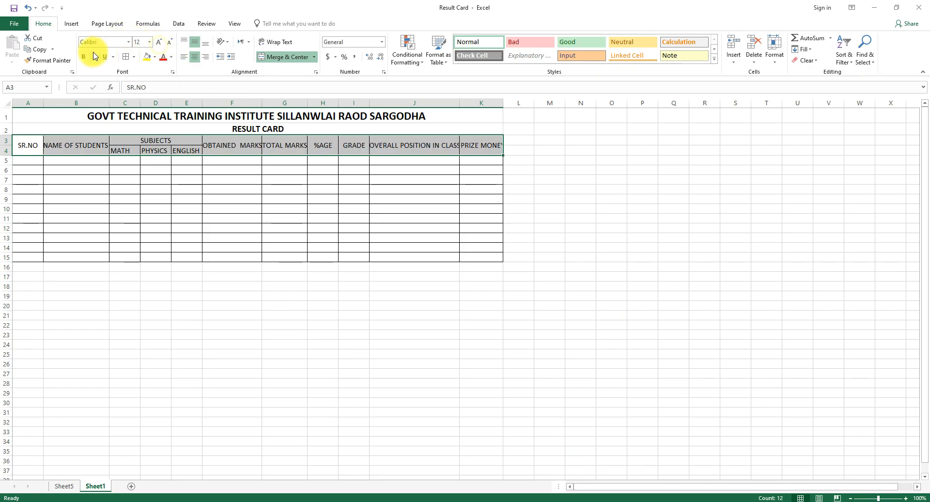
{"action": "left_click", "coordinate": [84, 57]}
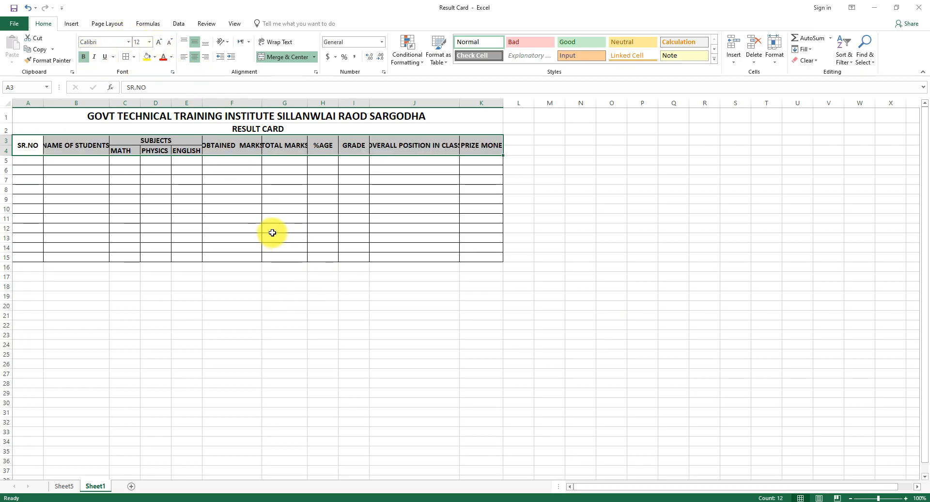
{"action": "left_click", "coordinate": [168, 44]}
{"action": "left_click", "coordinate": [262, 250]}
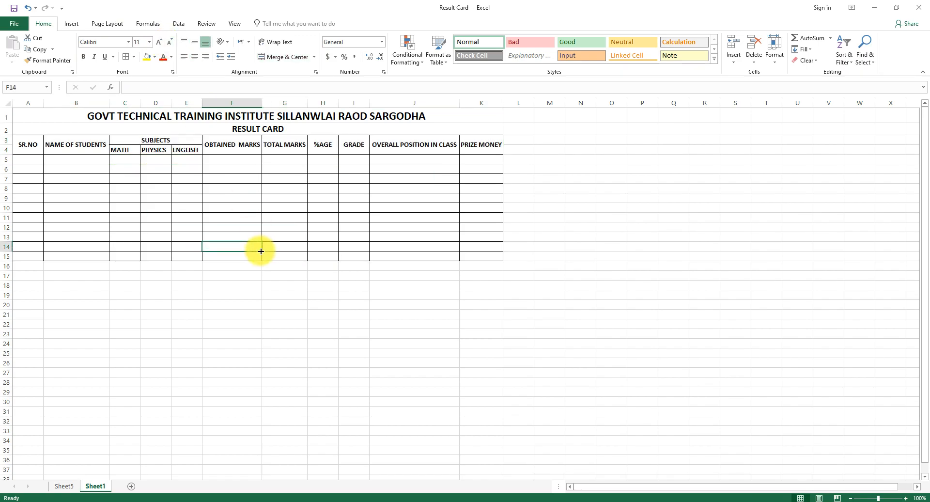
Enter the serial numbers 1, 2 and 3 in cells A5 to A7 under SR.NO.
{"action": "left_click", "coordinate": [30, 160]}
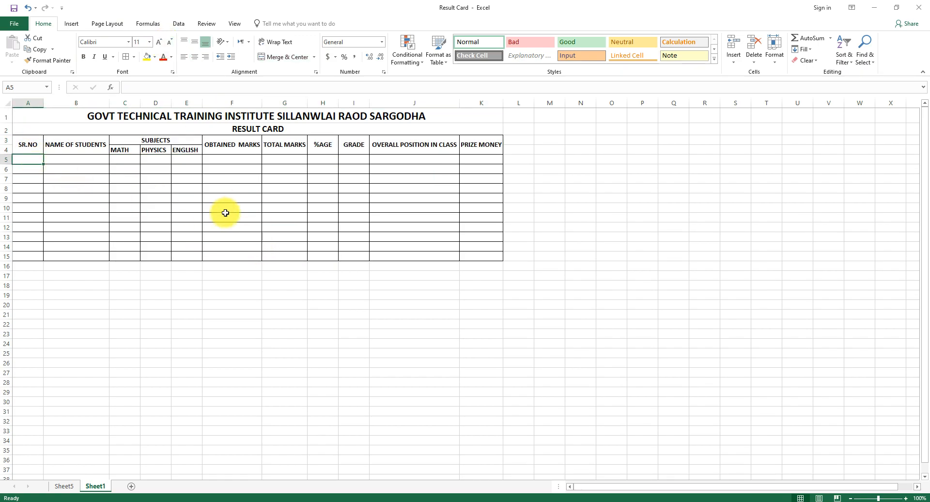
{"action": "type", "text": "1"}
{"action": "key", "text": "Return"}
{"action": "type", "text": "2"}
{"action": "key", "text": "Return"}
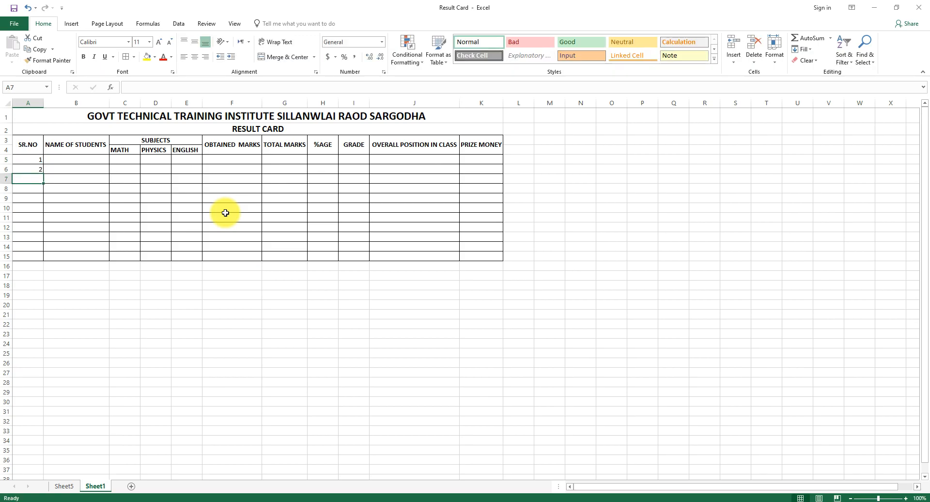
{"action": "type", "text": "3"}
{"action": "key", "text": "Return"}
Fill the serial number series from A5 to A7 down to 11 in cell A15.
{"action": "key", "text": "Up"}
{"action": "key", "text": "Up"}
{"action": "key", "text": "Up"}
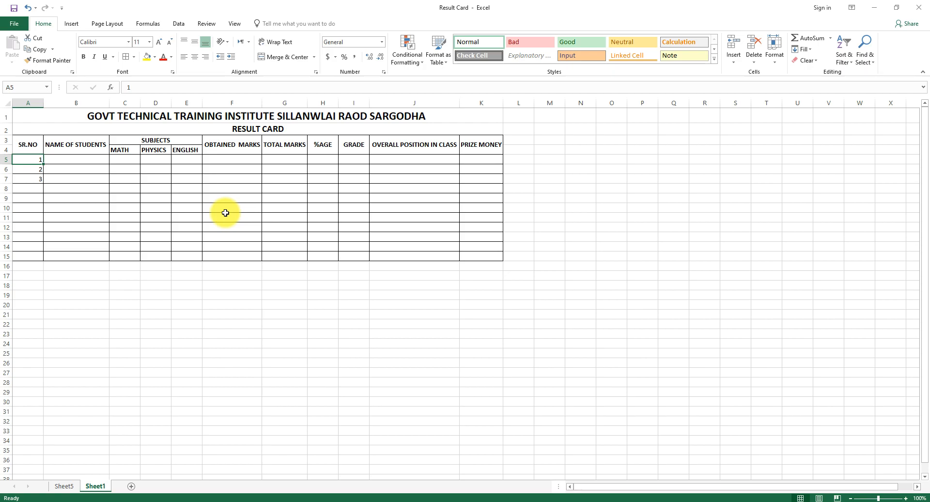
{"action": "key", "text": "shift+Down"}
{"action": "key", "text": "shift+Down"}
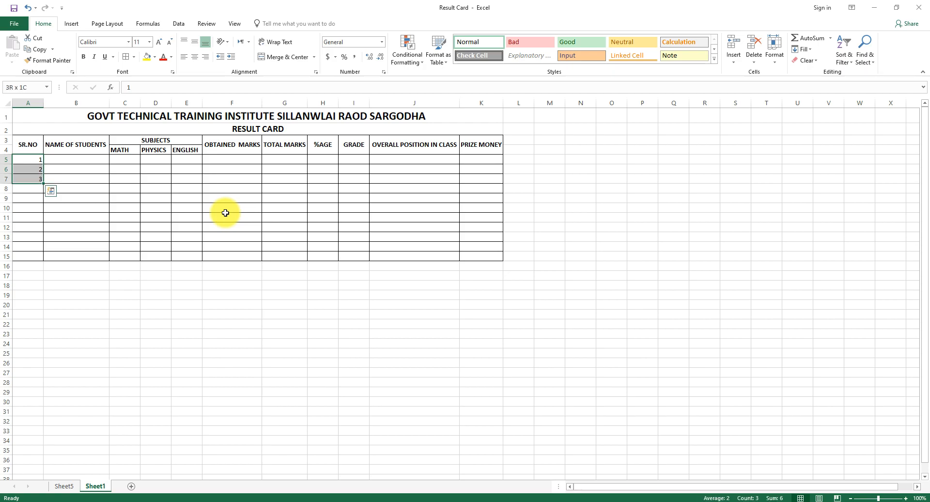
{"action": "left_click_drag", "start_coordinate": [43, 183], "coordinate": [43, 259]}
{"action": "left_click", "coordinate": [215, 299]}
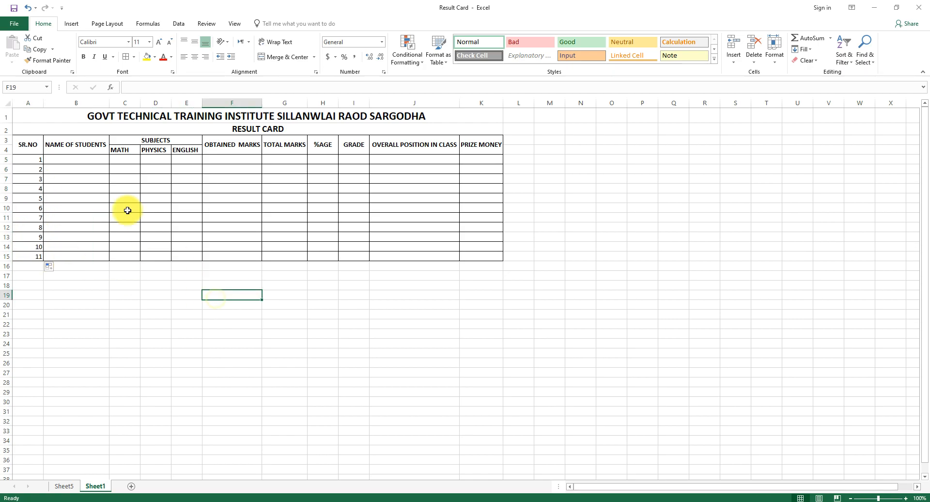
Widen the %AGE and GRADE columns slightly.
{"action": "left_click", "coordinate": [73, 158]}
{"action": "left_click", "coordinate": [125, 161]}
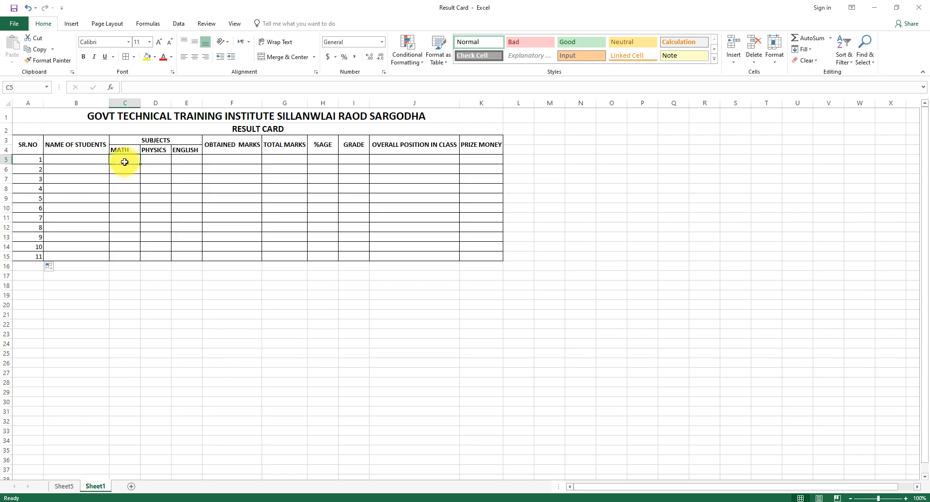
{"action": "left_click", "coordinate": [241, 159]}
{"action": "left_click", "coordinate": [296, 167]}
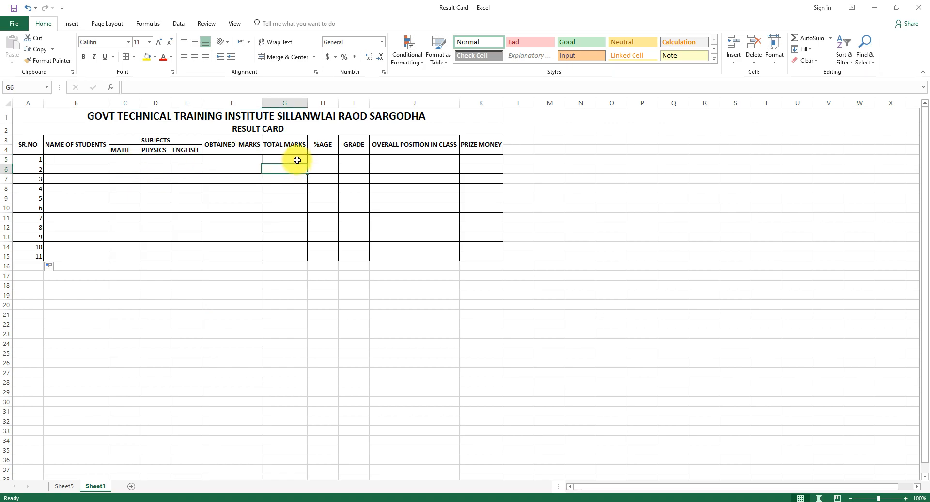
{"action": "left_click", "coordinate": [329, 159]}
{"action": "left_click_drag", "start_coordinate": [338, 103], "coordinate": [377, 103]}
{"action": "left_click", "coordinate": [362, 159]}
{"action": "left_click", "coordinate": [434, 161]}
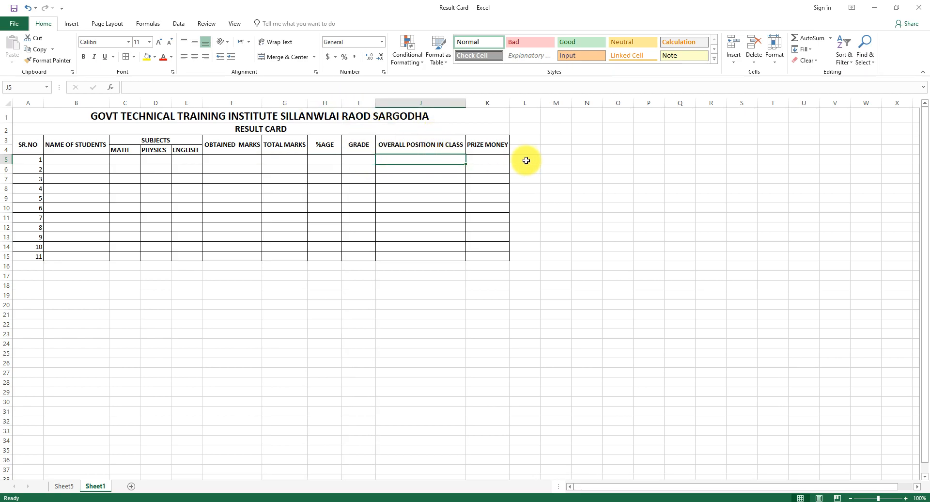
{"action": "left_click", "coordinate": [488, 157]}
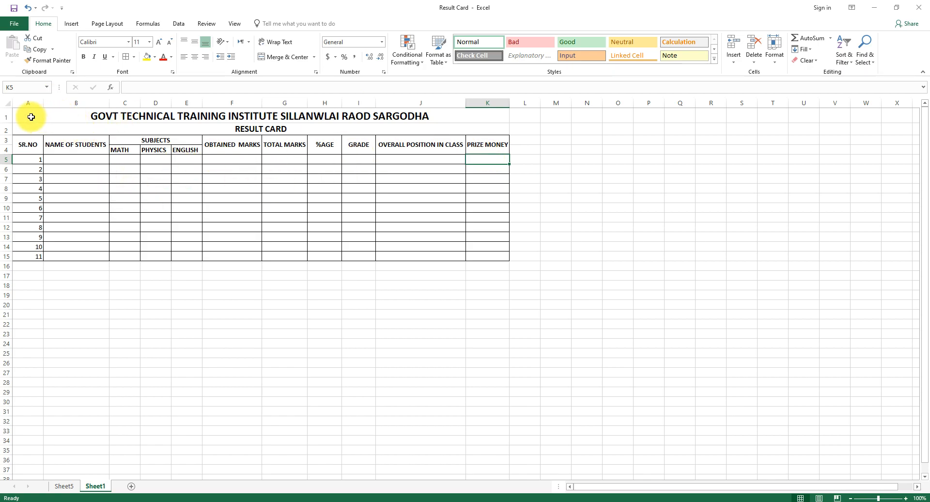
Switch to Sheet5 to examine the completed sample result card.
{"action": "left_click", "coordinate": [357, 144]}
{"action": "left_click", "coordinate": [328, 145]}
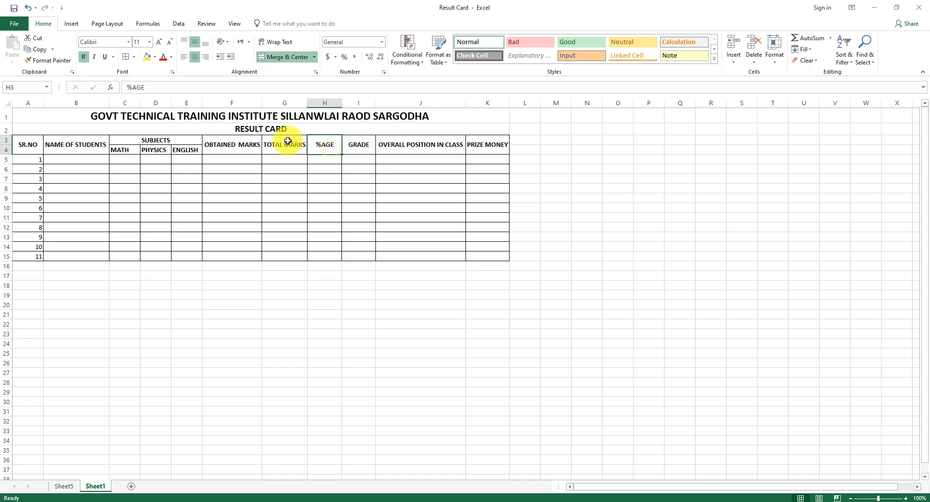
{"action": "left_click", "coordinate": [182, 117]}
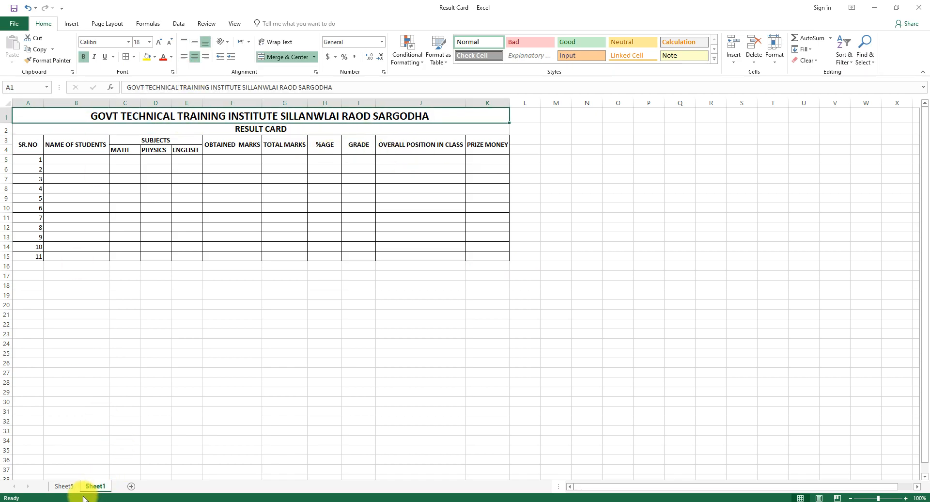
{"action": "left_click", "coordinate": [70, 489]}
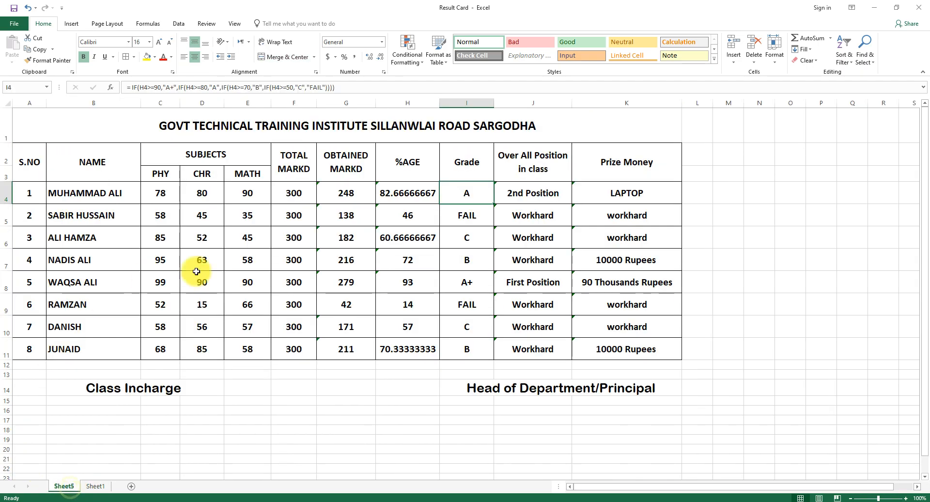
Compare the blank result card in Sheet1 with the Sheet5 sample, and examine the sample's subject marks in rows 4 to 6.
{"action": "left_click", "coordinate": [299, 387]}
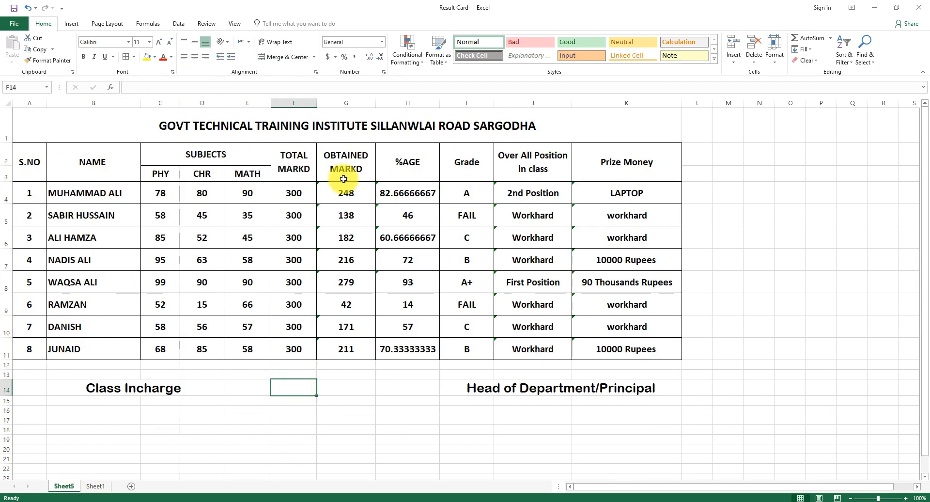
{"action": "left_click", "coordinate": [94, 487]}
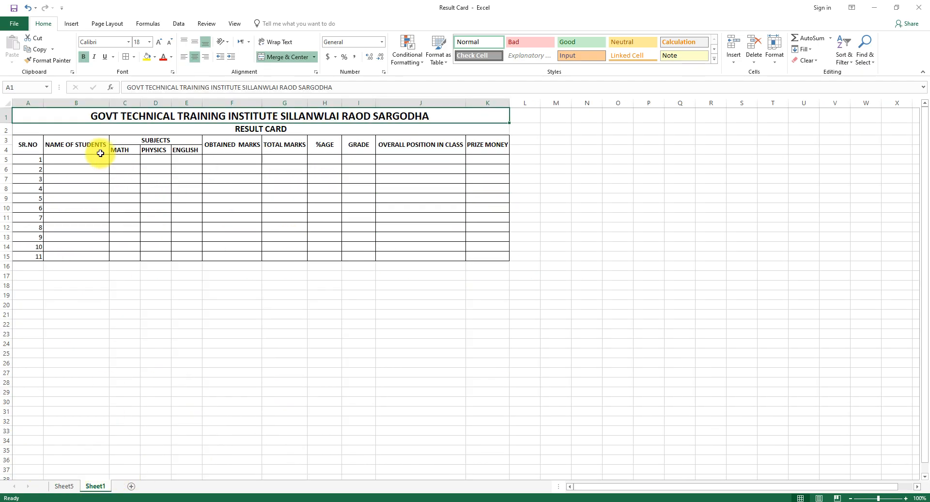
{"action": "left_click", "coordinate": [63, 486]}
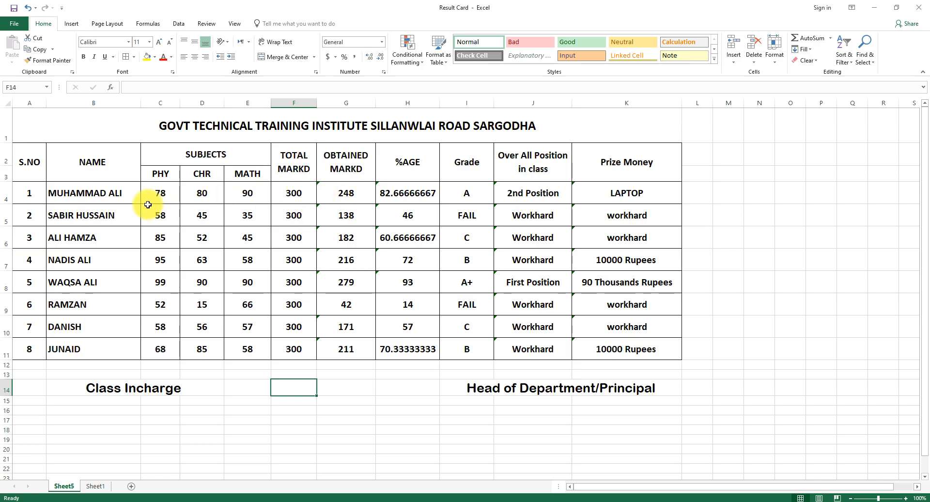
{"action": "left_click", "coordinate": [162, 193]}
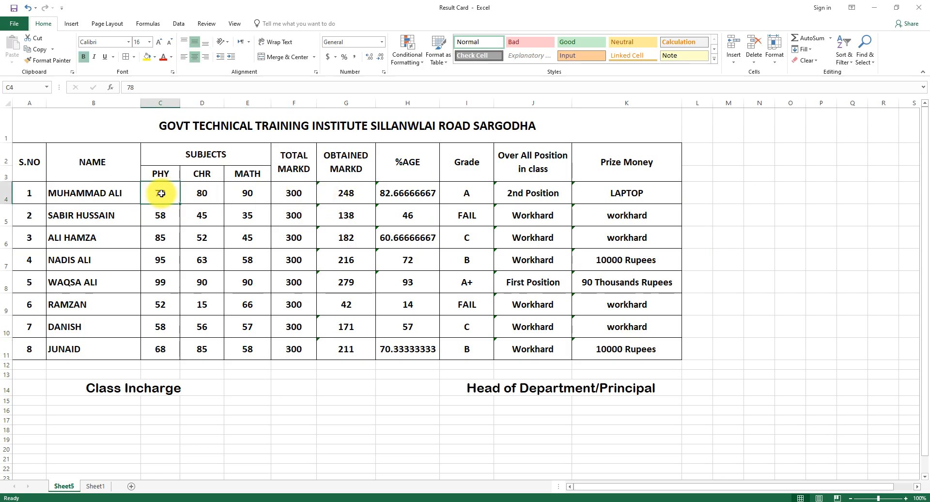
{"action": "key", "text": "Right"}
{"action": "key", "text": "Right"}
{"action": "key", "text": "Right"}
{"action": "key", "text": "Left"}
{"action": "key", "text": "Left"}
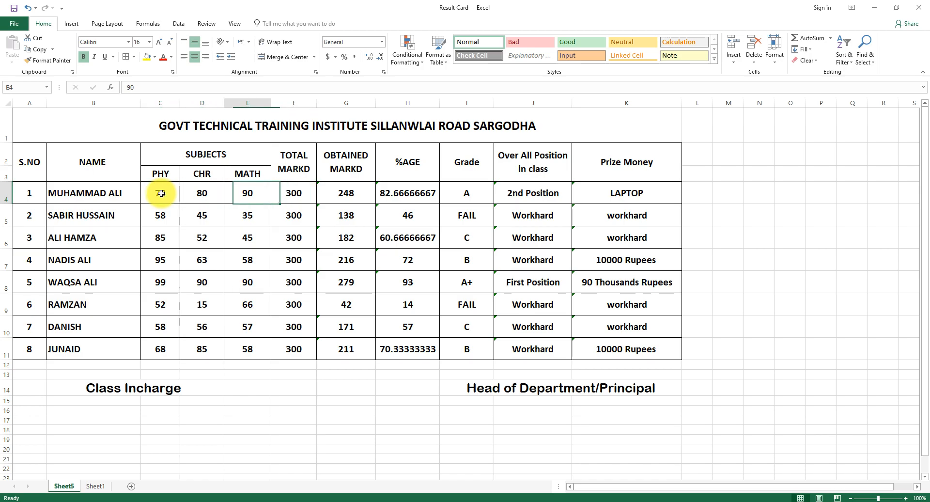
{"action": "key", "text": "Down"}
{"action": "key", "text": "Down"}
{"action": "key", "text": "Up"}
{"action": "key", "text": "Up"}
{"action": "key", "text": "Down"}
{"action": "key", "text": "Down"}
{"action": "key", "text": "Left"}
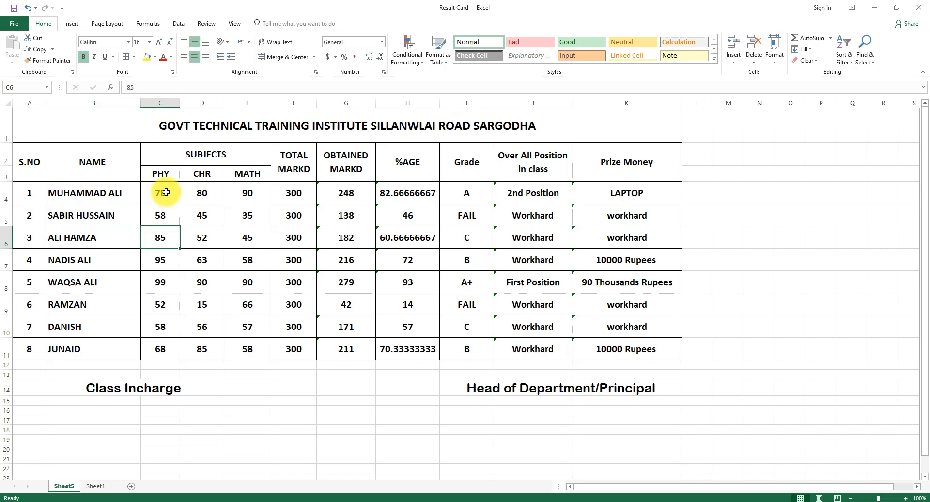
Set the PHY mark in cell C5 to 90.
{"action": "left_click", "coordinate": [164, 217]}
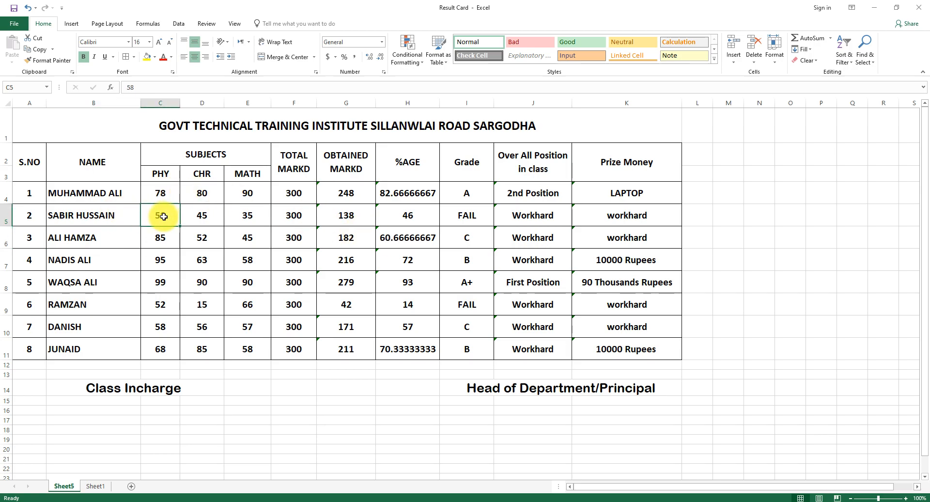
{"action": "type", "text": "90"}
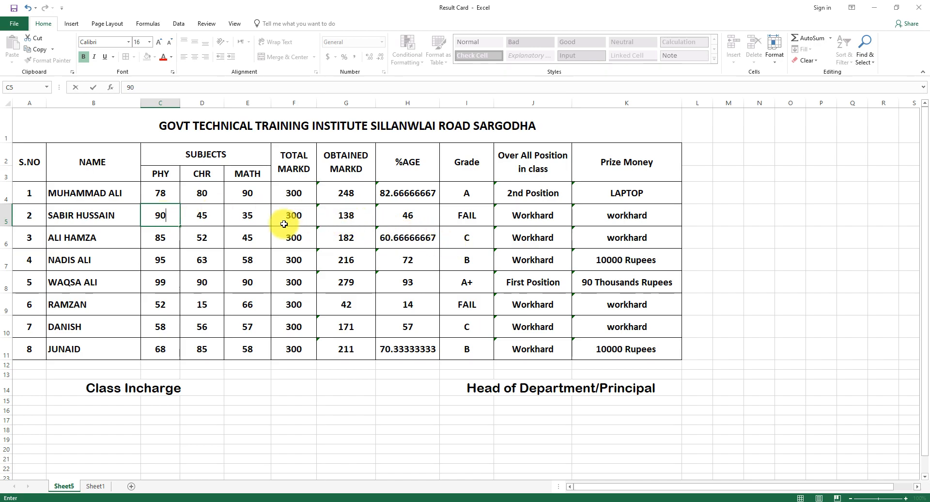
{"action": "key", "text": "Return"}
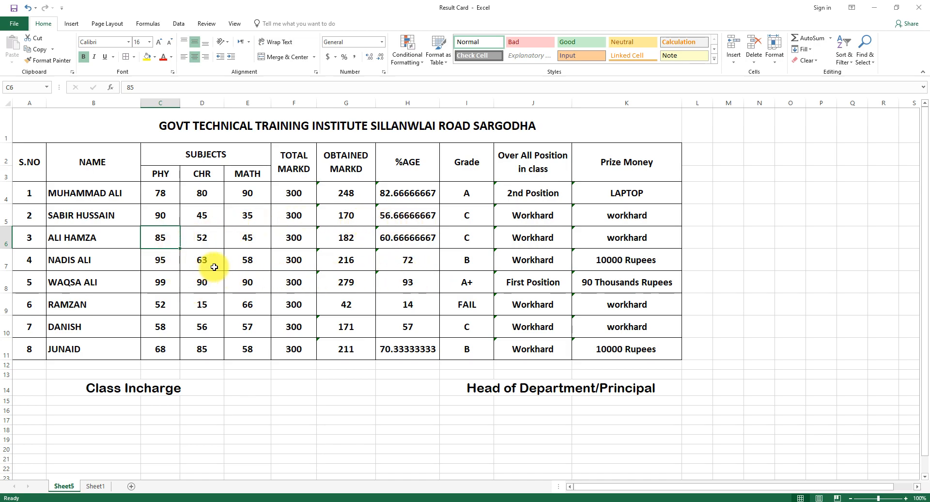
Change the CHR mark of the sixth student in cell D9 to 78.
{"action": "left_click", "coordinate": [203, 305]}
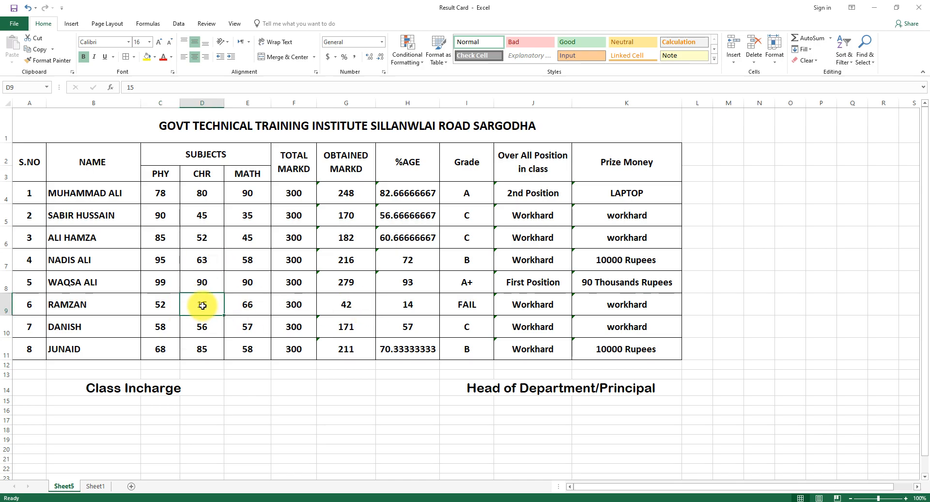
{"action": "type", "text": "78"}
{"action": "left_click", "coordinate": [319, 420]}
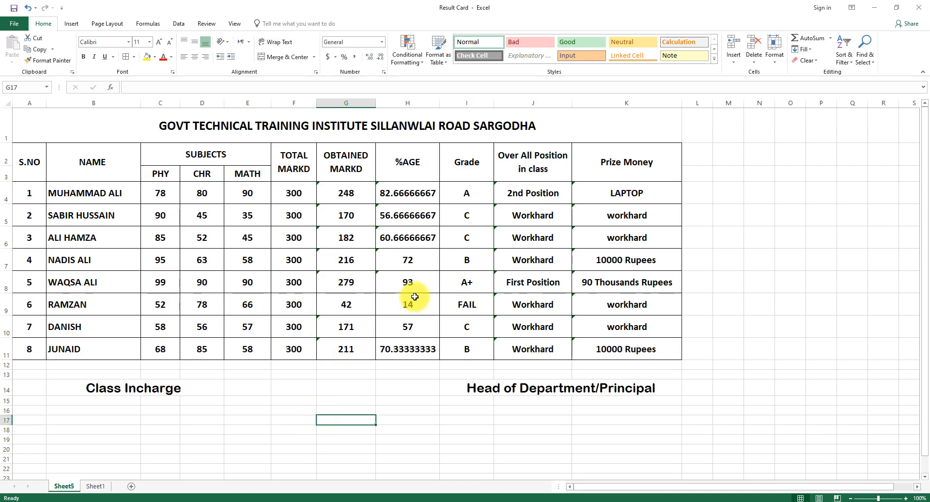
Fill the %AGE formula from H4 down to H11.
{"action": "left_click", "coordinate": [431, 196]}
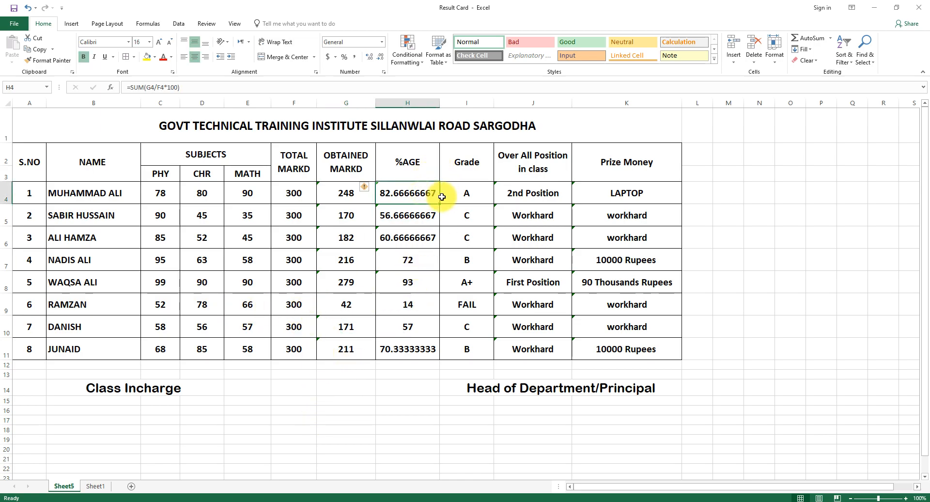
{"action": "left_click_drag", "start_coordinate": [440, 203], "coordinate": [438, 353]}
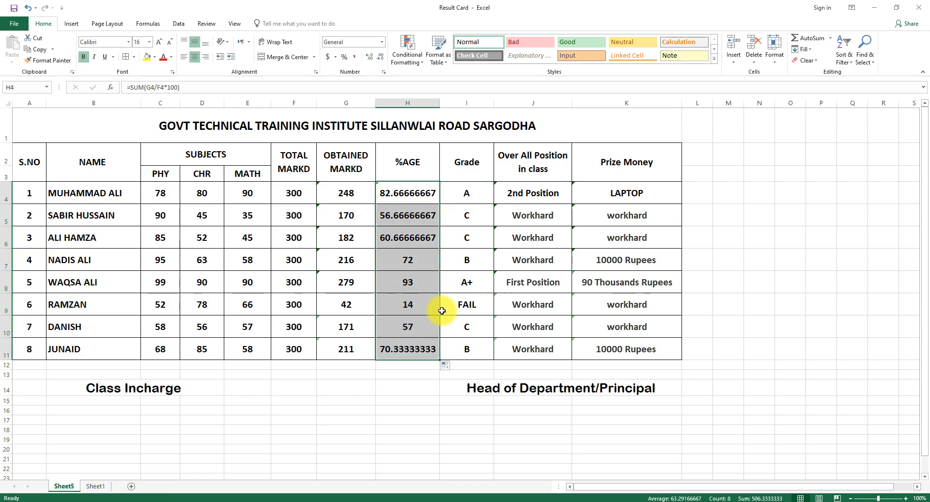
{"action": "left_click", "coordinate": [344, 429]}
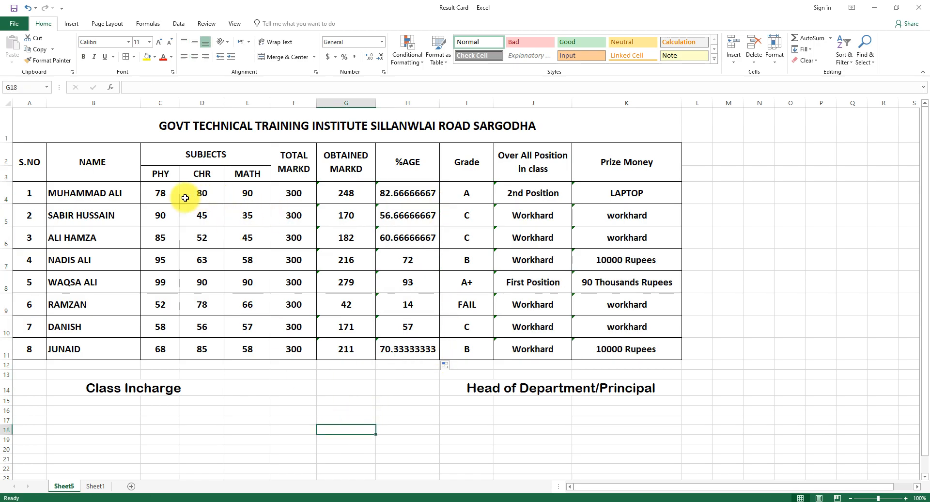
Check the first student's total and subject marks, and rename the CHR subject heading in D3 to CHE.
{"action": "left_click", "coordinate": [296, 193]}
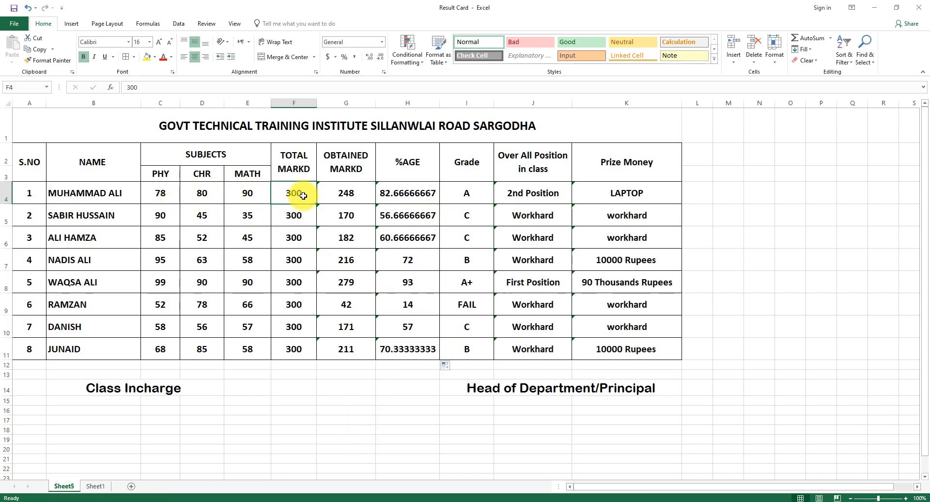
{"action": "left_click_drag", "start_coordinate": [165, 189], "coordinate": [253, 191]}
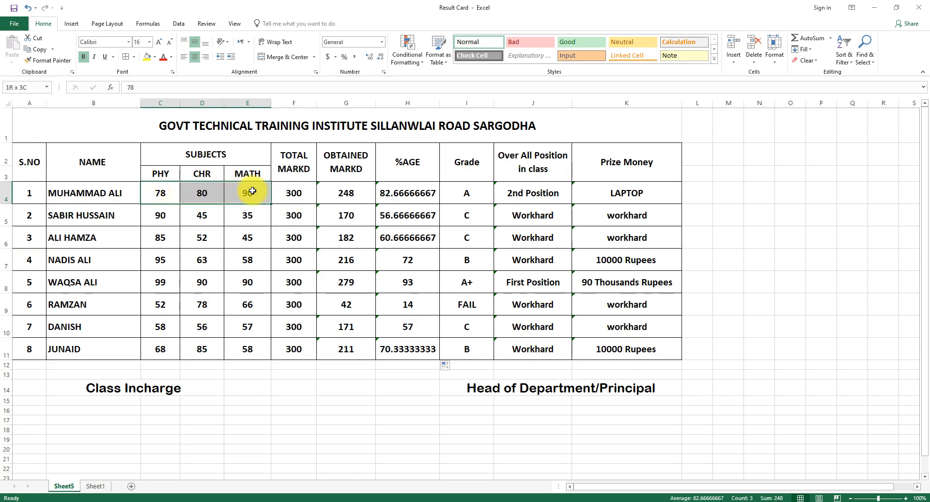
{"action": "left_click", "coordinate": [165, 194]}
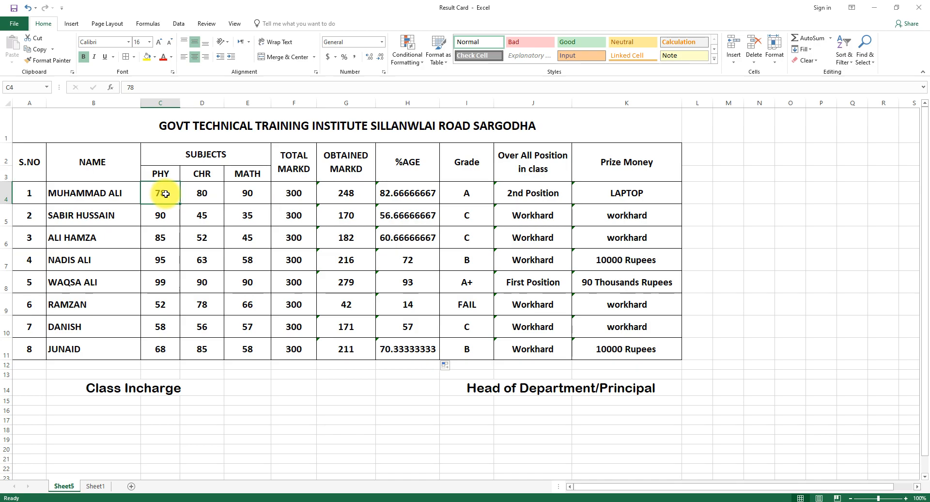
{"action": "left_click", "coordinate": [207, 194]}
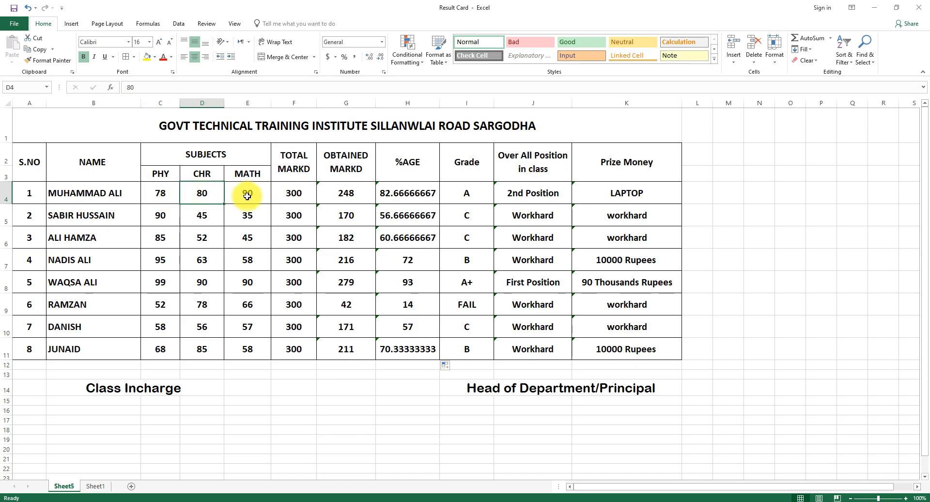
{"action": "left_click", "coordinate": [245, 200]}
{"action": "left_click", "coordinate": [211, 179]}
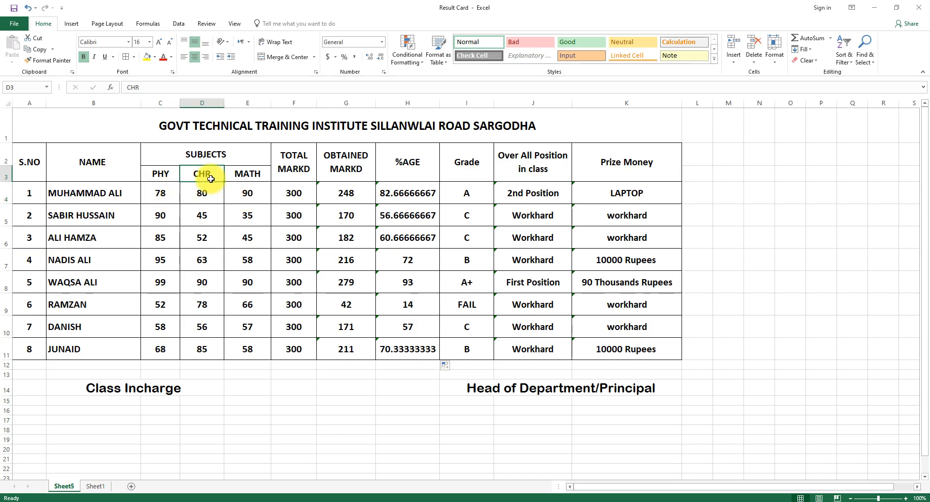
{"action": "type", "text": "C"}
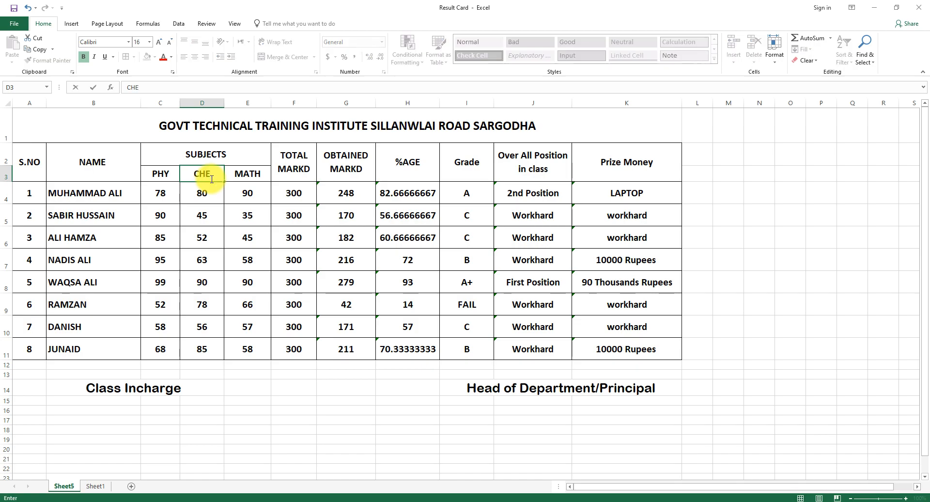
{"action": "type", "text": "HE"}
{"action": "left_click", "coordinate": [221, 305]}
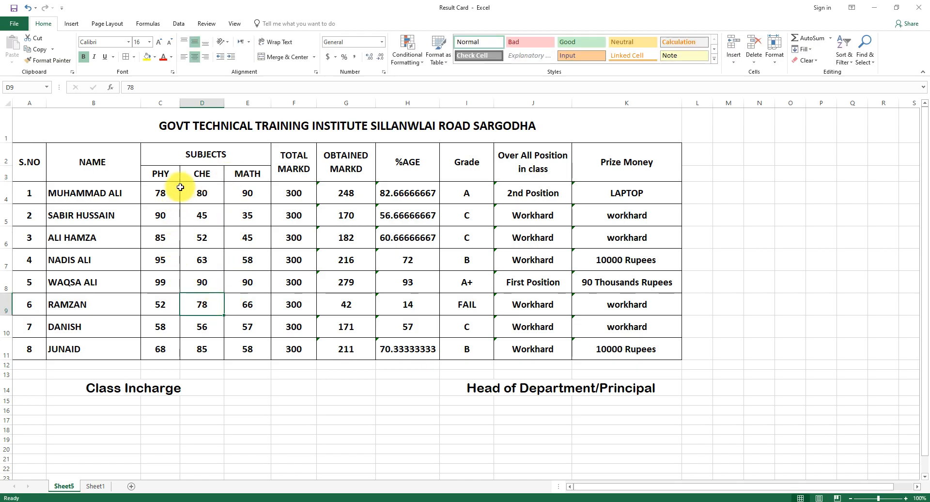
Review the subject marks in rows 4 and 5 and how the obtained marks in G4 are calculated from C4:E4.
{"action": "left_click", "coordinate": [164, 193]}
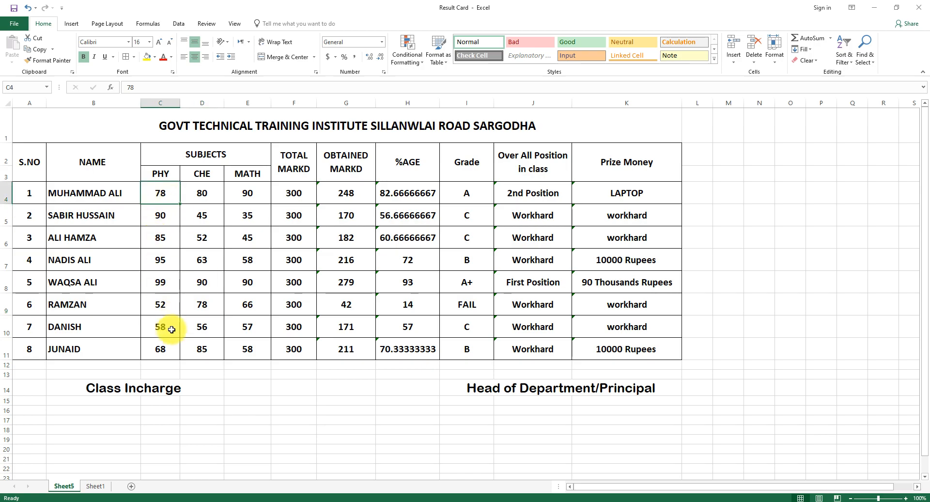
{"action": "left_click", "coordinate": [116, 216]}
{"action": "left_click", "coordinate": [218, 213]}
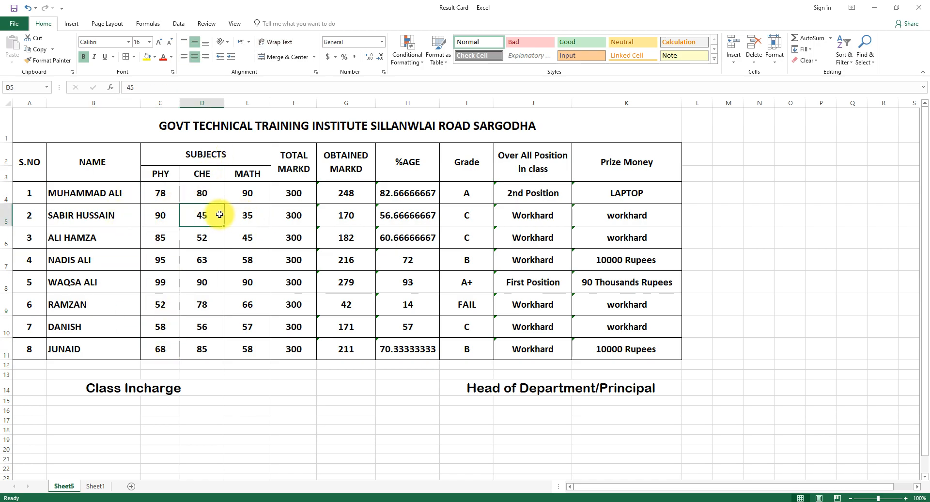
{"action": "left_click", "coordinate": [295, 195]}
{"action": "left_click", "coordinate": [341, 194]}
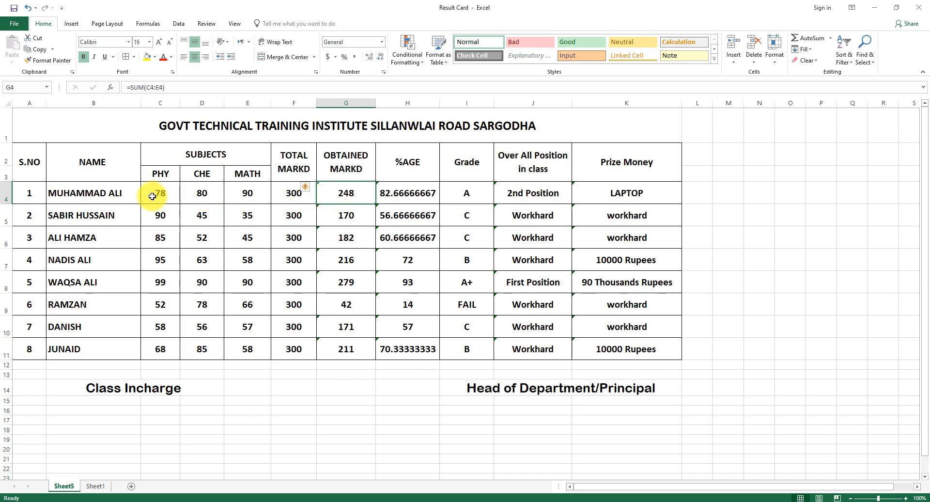
{"action": "left_click_drag", "start_coordinate": [151, 194], "coordinate": [234, 194]}
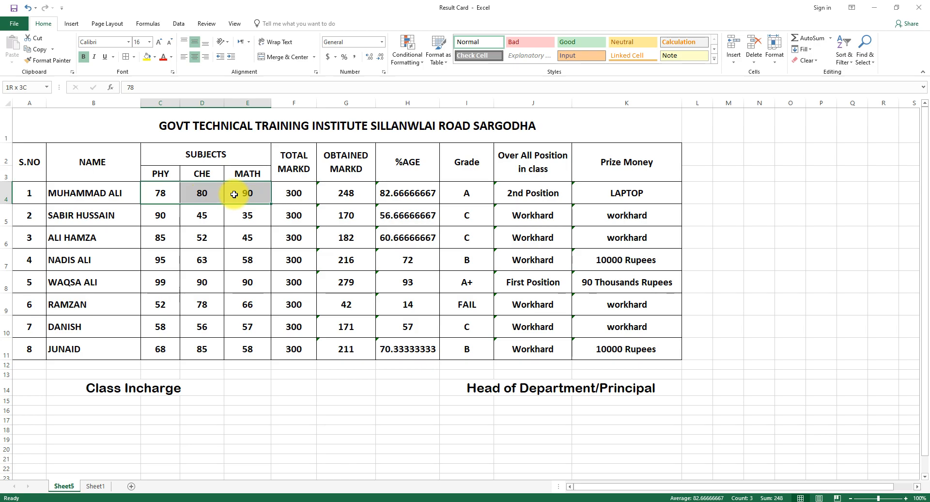
{"action": "left_click", "coordinate": [344, 194]}
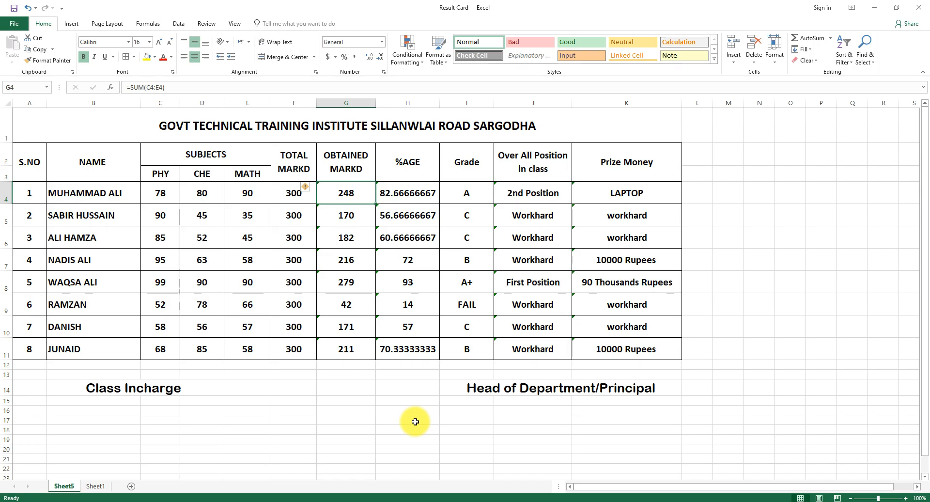
Clear all the obtained marks in cells G4 to G11.
{"action": "left_click", "coordinate": [396, 420]}
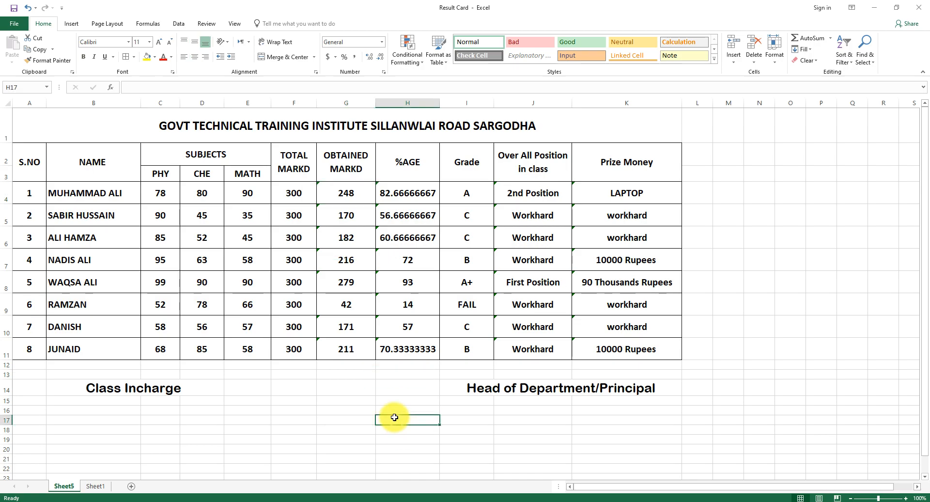
{"action": "left_click_drag", "start_coordinate": [349, 193], "coordinate": [349, 345]}
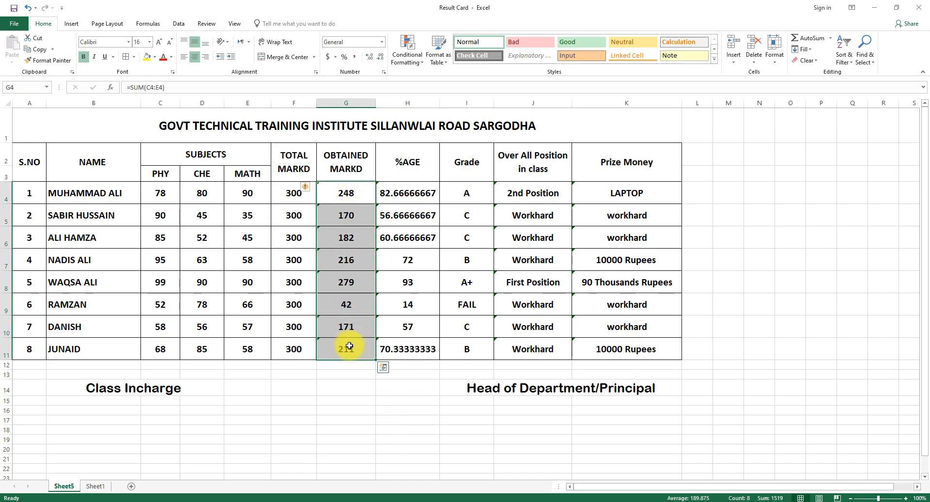
{"action": "key", "text": "Delete"}
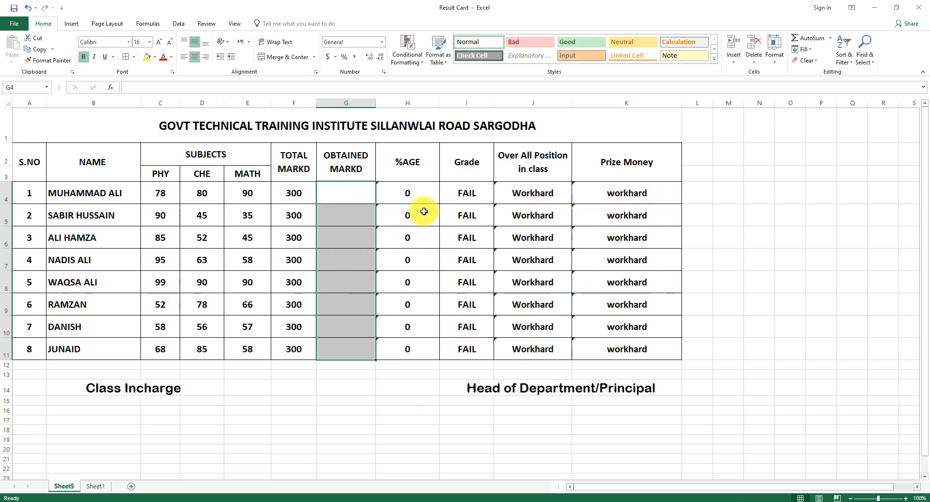
Enter the formula =SUM(C4:E4) in the obtained marks cell G4 and fill it down to G11.
{"action": "left_click", "coordinate": [351, 196]}
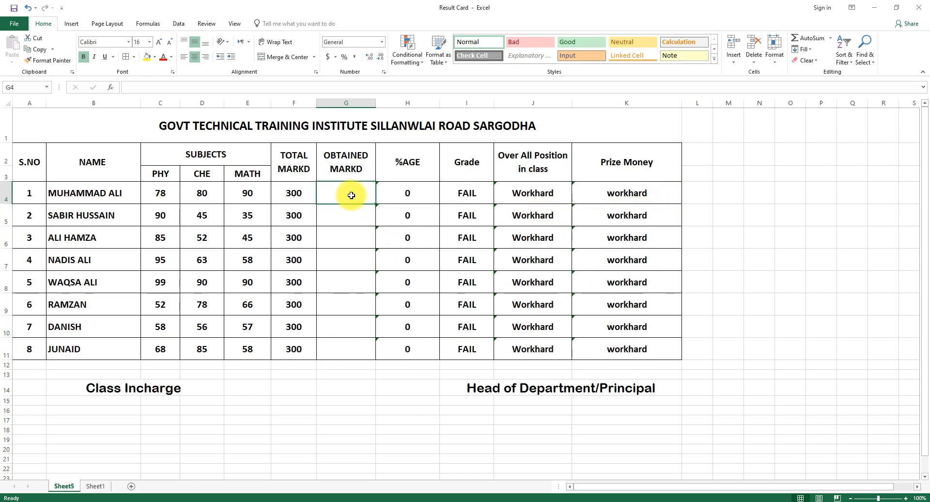
{"action": "type", "text": "="}
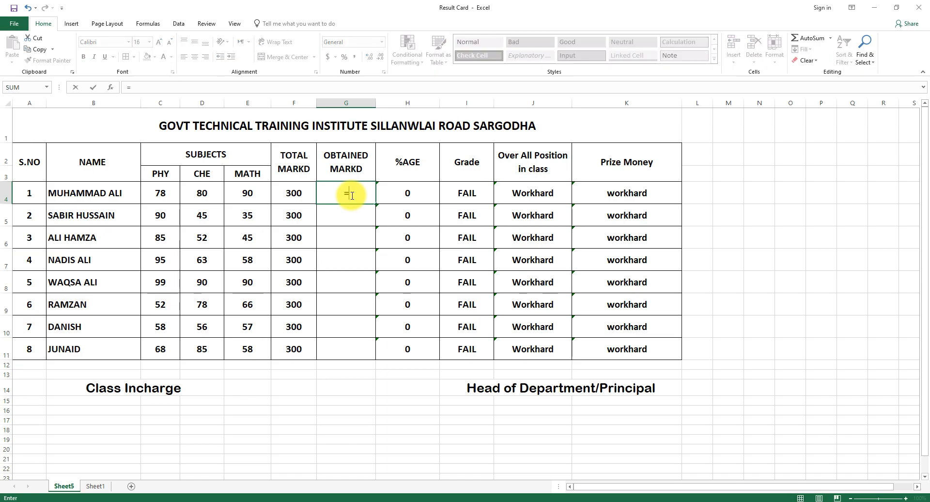
{"action": "type", "text": "SUM"}
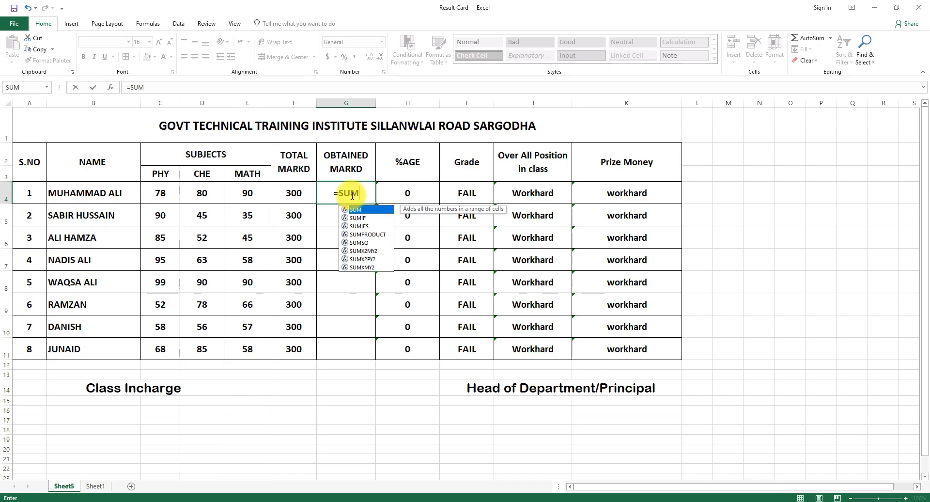
{"action": "type", "text": "("}
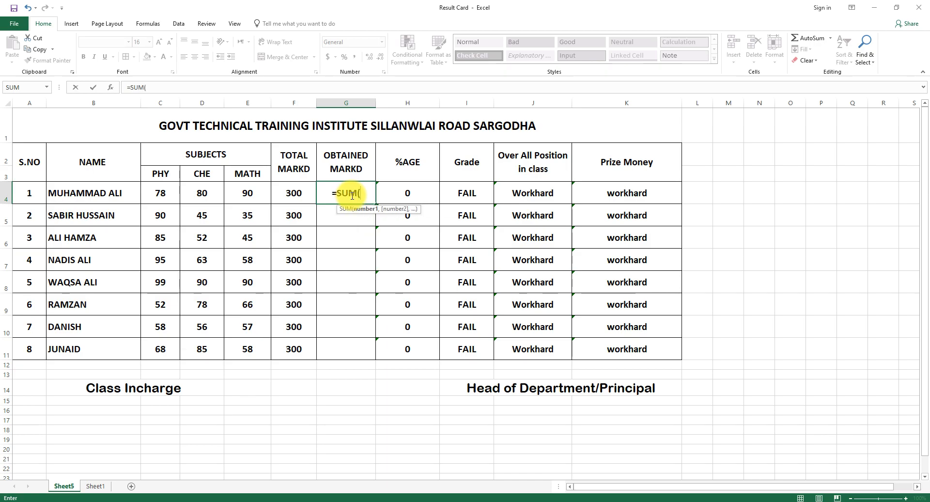
{"action": "left_click_drag", "start_coordinate": [162, 194], "coordinate": [240, 193]}
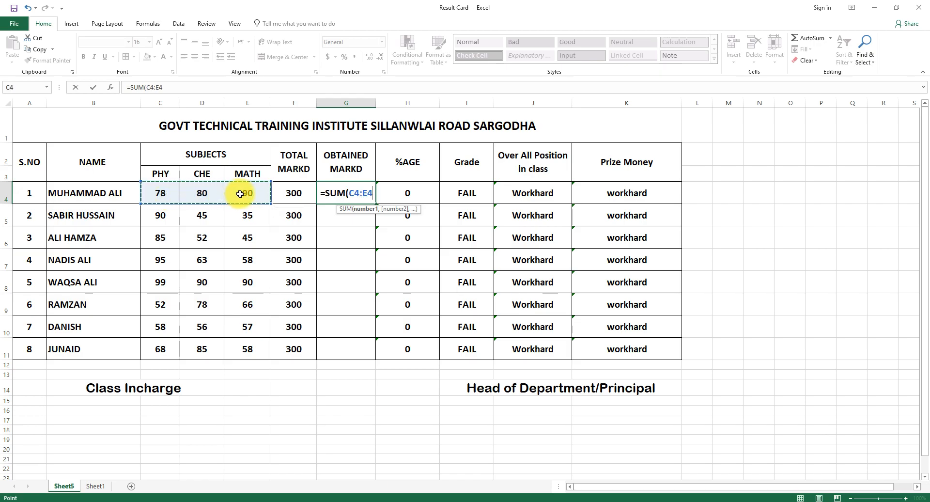
{"action": "type", "text": ")"}
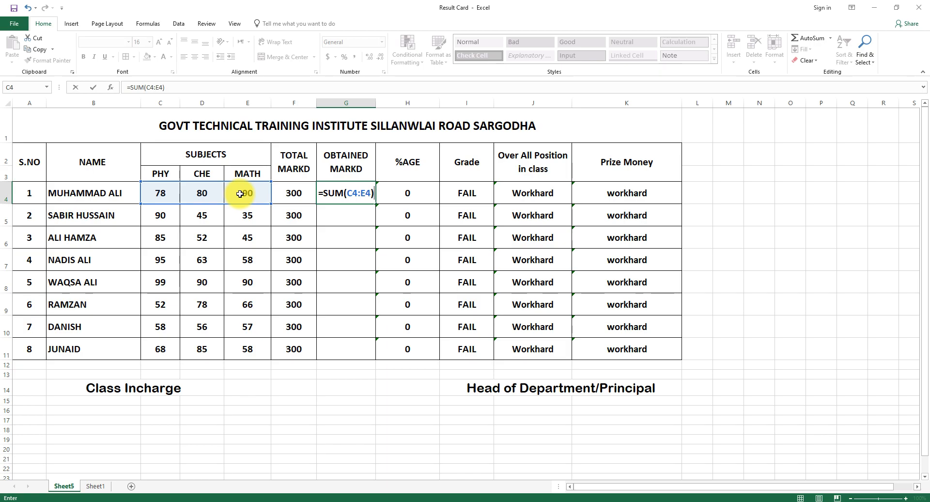
{"action": "key", "text": "Return"}
{"action": "left_click", "coordinate": [368, 193]}
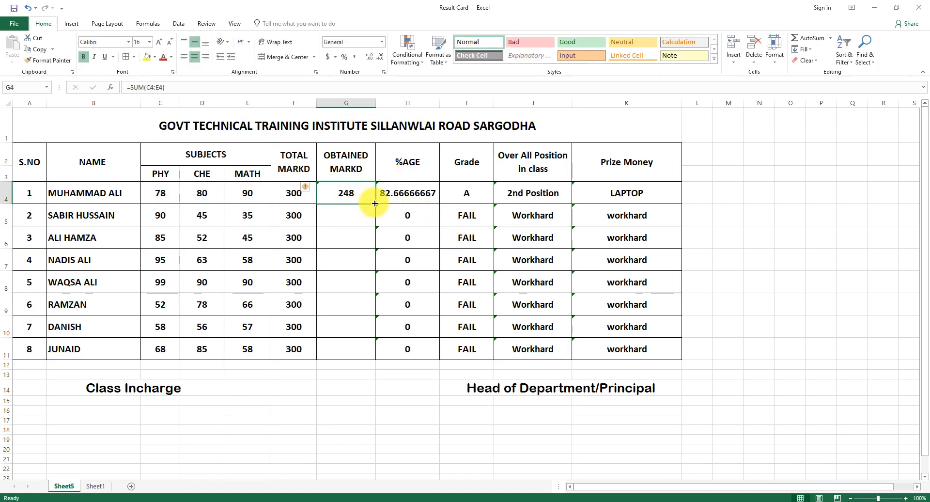
{"action": "left_click_drag", "start_coordinate": [376, 204], "coordinate": [378, 353]}
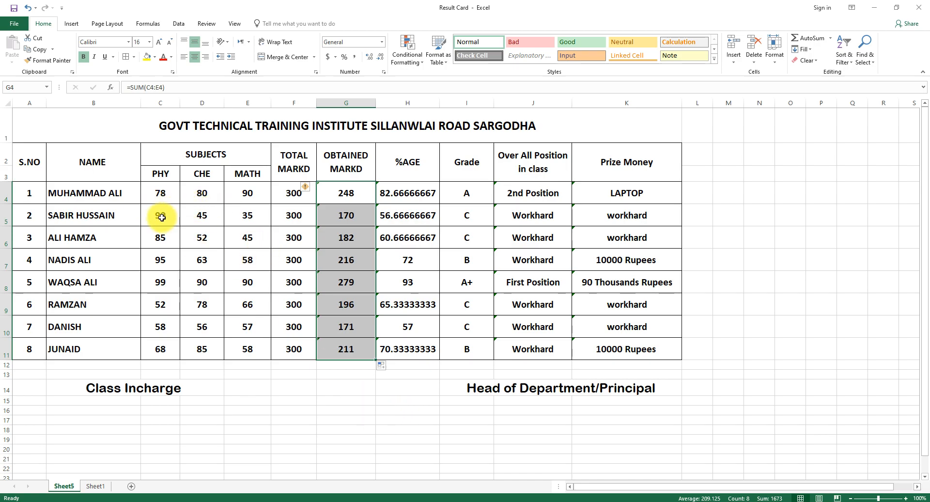
Change the second student's MATH mark in E5 to 40.
{"action": "left_click", "coordinate": [256, 218]}
{"action": "type", "text": "40"}
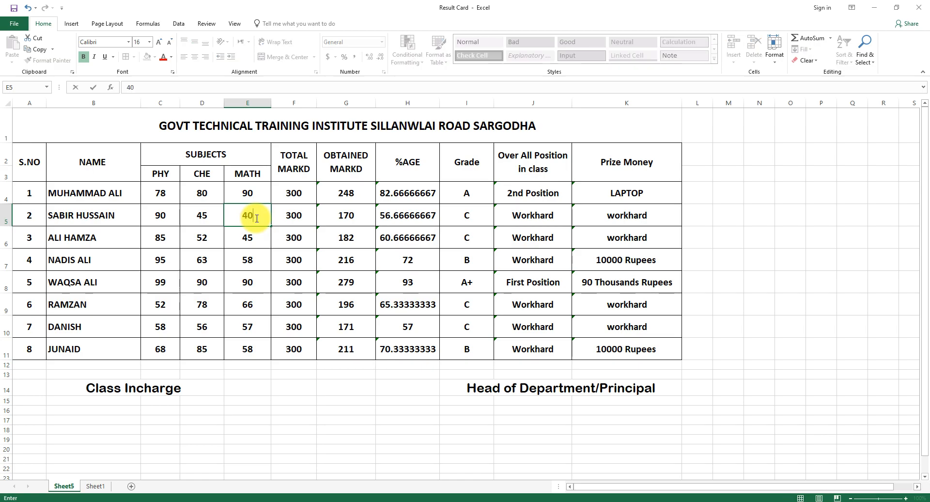
{"action": "key", "text": "Return"}
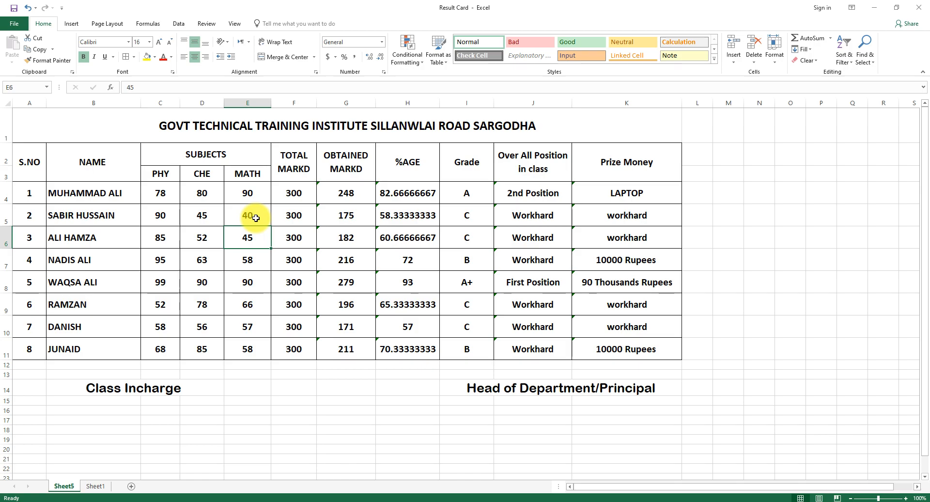
Clear the obtained marks formulas from G4 to G11.
{"action": "left_click", "coordinate": [340, 190]}
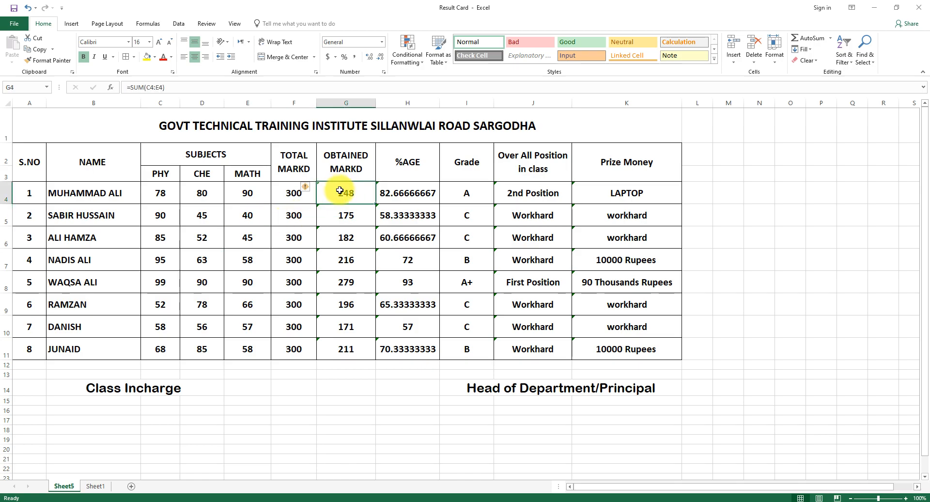
{"action": "left_click", "coordinate": [338, 387]}
{"action": "left_click_drag", "start_coordinate": [349, 188], "coordinate": [353, 350]}
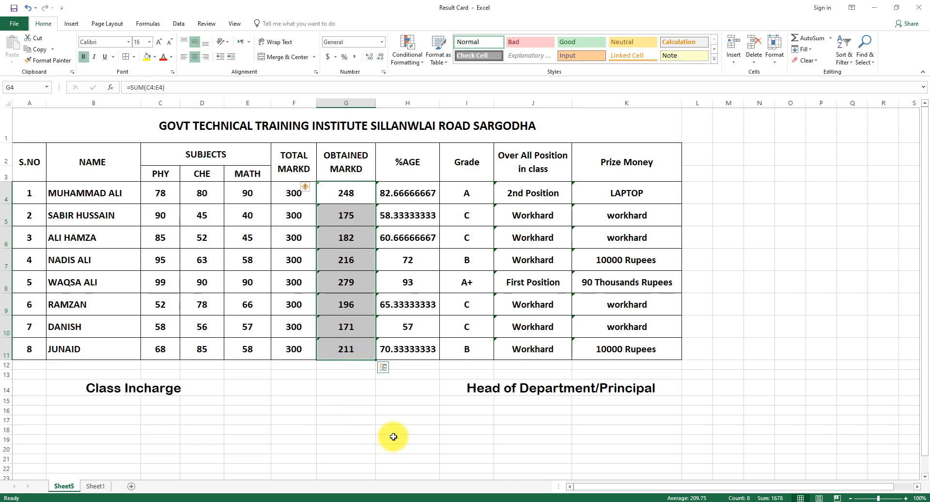
{"action": "key", "text": "Delete"}
Enter the addition formula =C4+D4+E4 in the obtained marks cell G4 and fill it down to G11.
{"action": "left_click", "coordinate": [348, 196]}
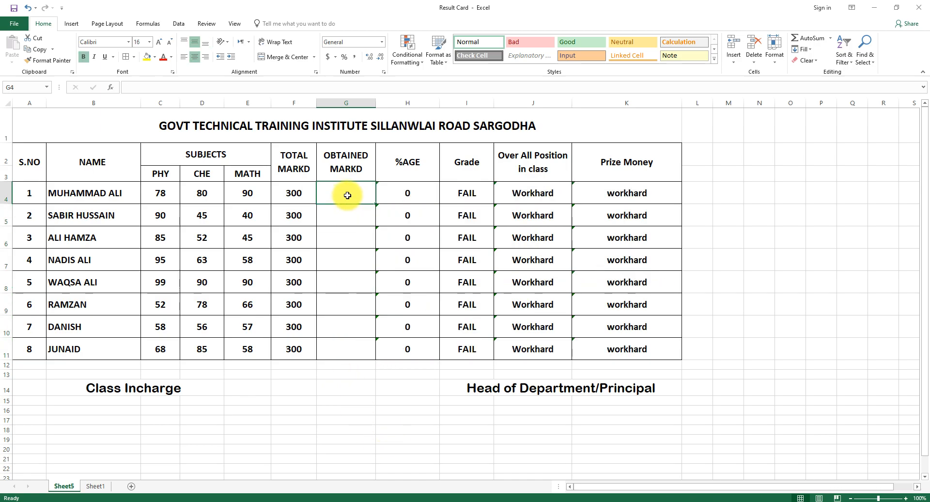
{"action": "type", "text": "="}
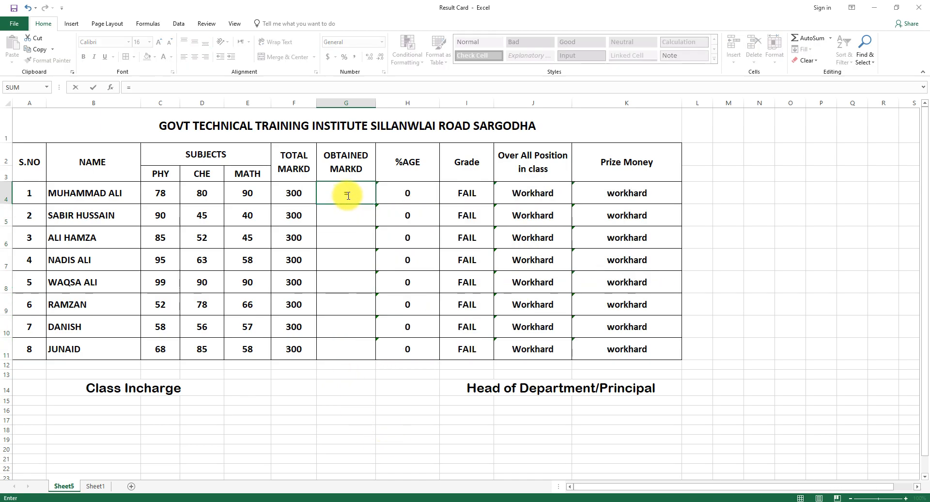
{"action": "left_click", "coordinate": [164, 194]}
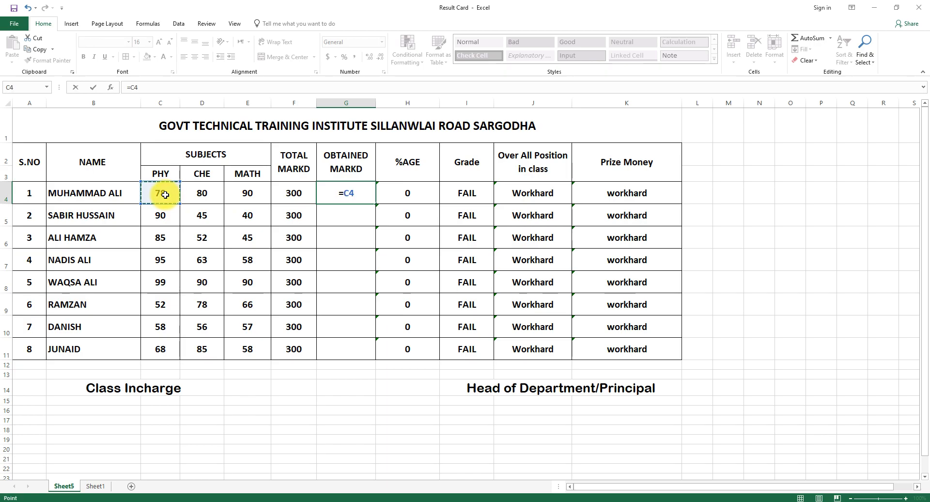
{"action": "type", "text": "+"}
{"action": "left_click", "coordinate": [204, 195]}
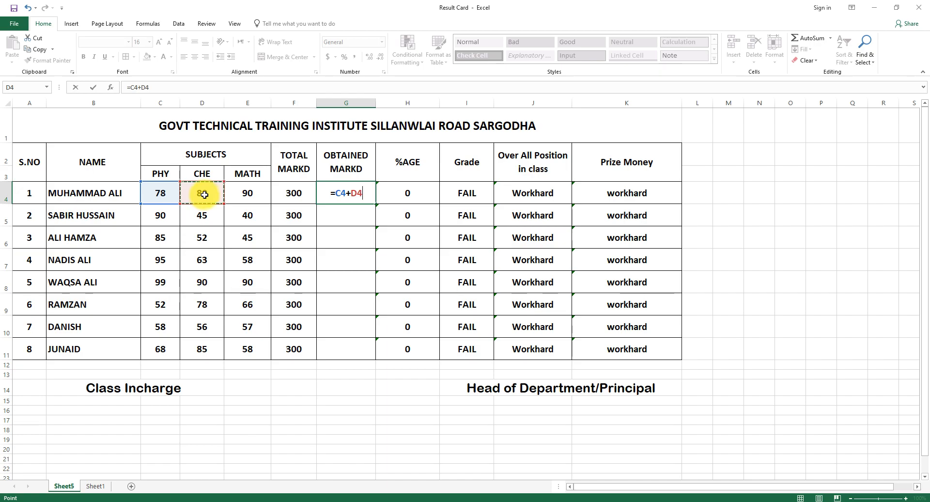
{"action": "type", "text": "+"}
{"action": "left_click", "coordinate": [255, 194]}
{"action": "key", "text": "Return"}
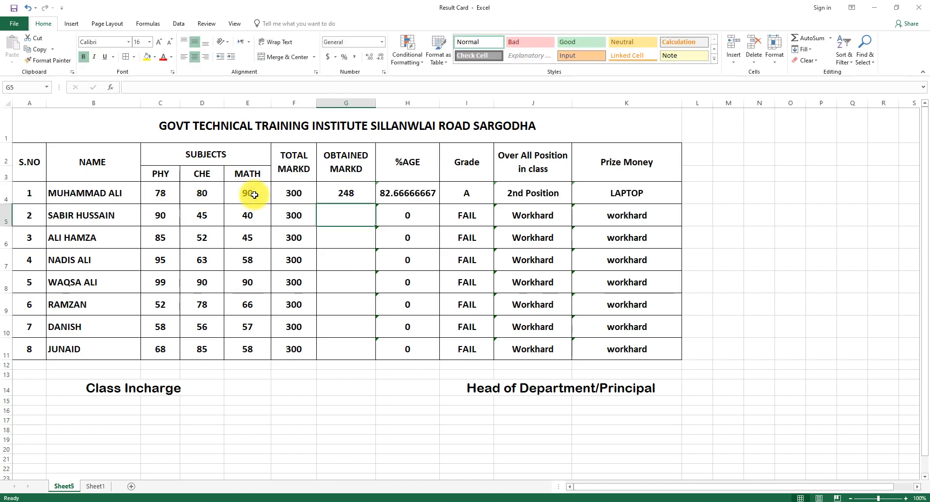
{"action": "left_click", "coordinate": [345, 192]}
{"action": "left_click_drag", "start_coordinate": [376, 204], "coordinate": [376, 359]}
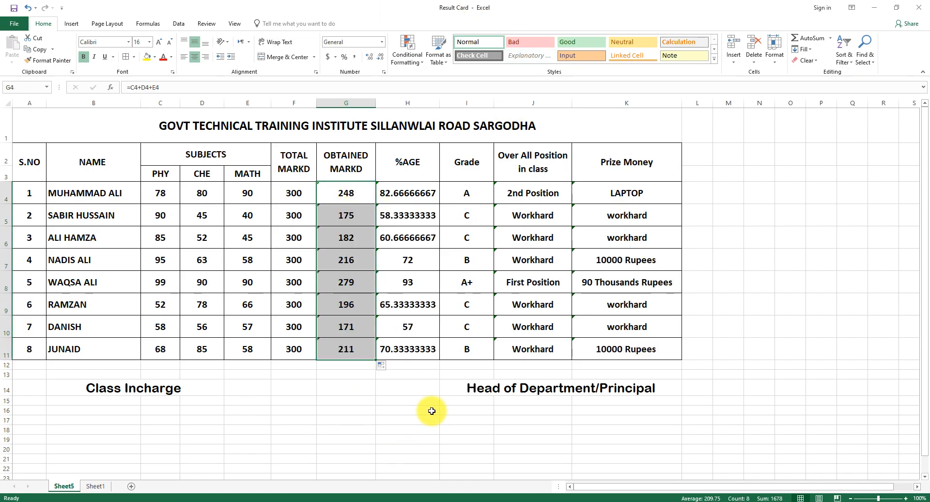
Check the %AGE formula in H4 and the percentages of several other students in column H.
{"action": "left_click", "coordinate": [405, 194]}
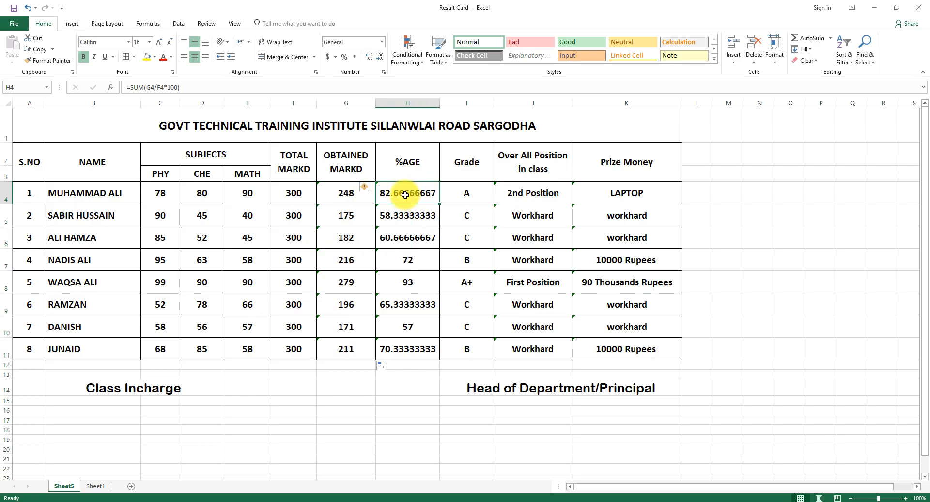
{"action": "left_click", "coordinate": [382, 412]}
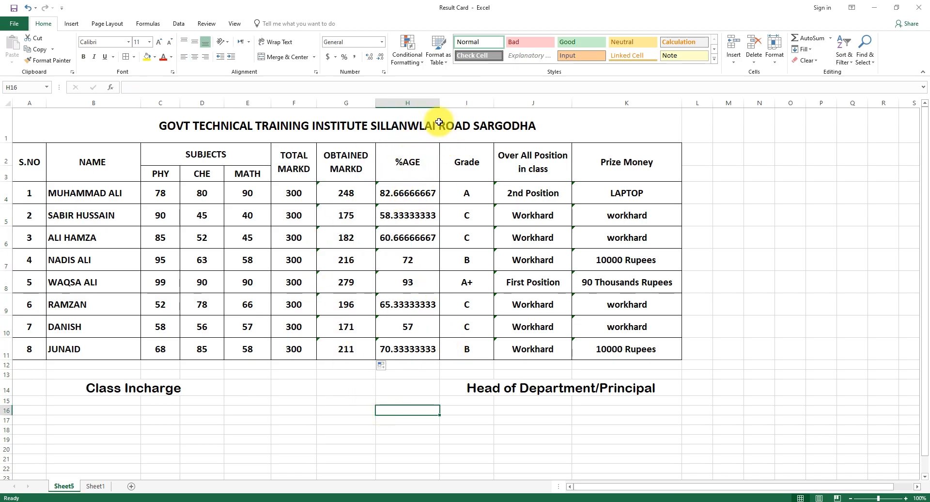
{"action": "left_click", "coordinate": [410, 198]}
{"action": "left_click", "coordinate": [409, 215]}
{"action": "left_click", "coordinate": [410, 237]}
{"action": "left_click", "coordinate": [410, 304]}
{"action": "left_click", "coordinate": [415, 350]}
Format the percentage in H4 with no decimal places and fill it down to H11.
{"action": "left_click", "coordinate": [406, 198]}
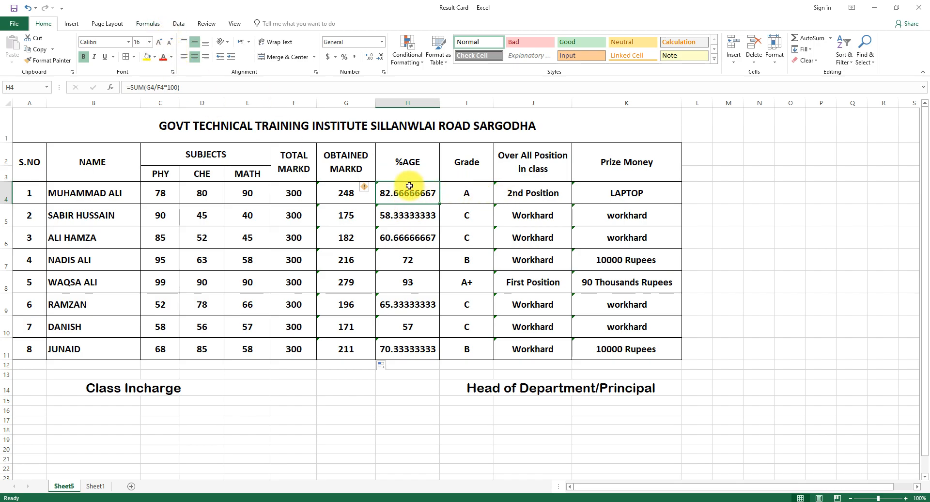
{"action": "left_click", "coordinate": [371, 59]}
{"action": "left_click", "coordinate": [381, 59]}
{"action": "left_click", "coordinate": [381, 59]}
{"action": "left_click", "coordinate": [381, 59]}
{"action": "left_click", "coordinate": [381, 59]}
{"action": "left_click", "coordinate": [381, 59]}
{"action": "left_click", "coordinate": [381, 59]}
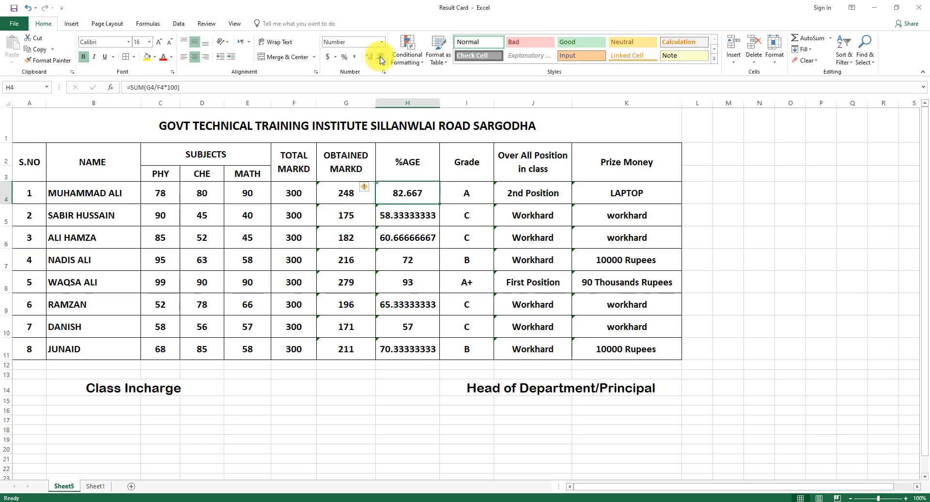
{"action": "left_click", "coordinate": [381, 59]}
{"action": "left_click", "coordinate": [381, 60]}
{"action": "left_click", "coordinate": [381, 60]}
{"action": "left_click", "coordinate": [368, 58]}
{"action": "left_click", "coordinate": [368, 59]}
{"action": "left_click", "coordinate": [368, 59]}
{"action": "left_click", "coordinate": [368, 58]}
{"action": "left_click", "coordinate": [378, 59]}
{"action": "left_click", "coordinate": [379, 58]}
{"action": "left_click", "coordinate": [379, 59]}
{"action": "left_click", "coordinate": [379, 59]}
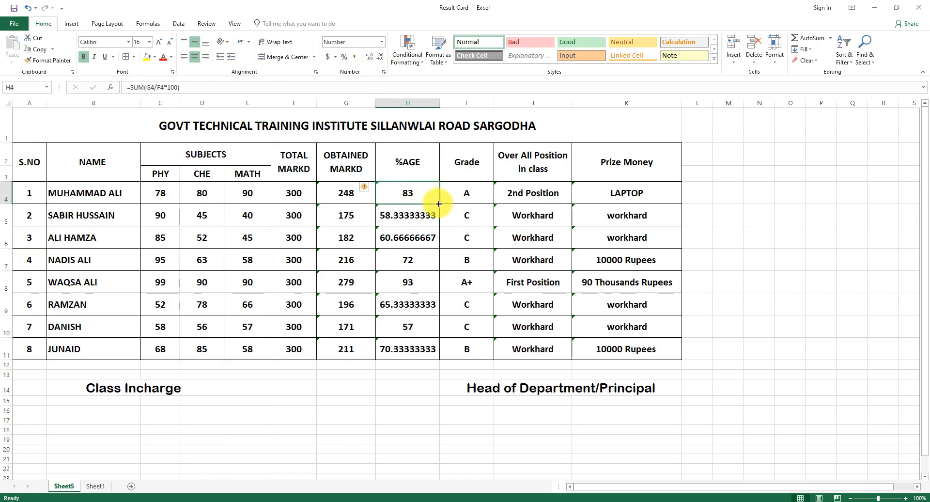
{"action": "left_click_drag", "start_coordinate": [439, 203], "coordinate": [443, 351]}
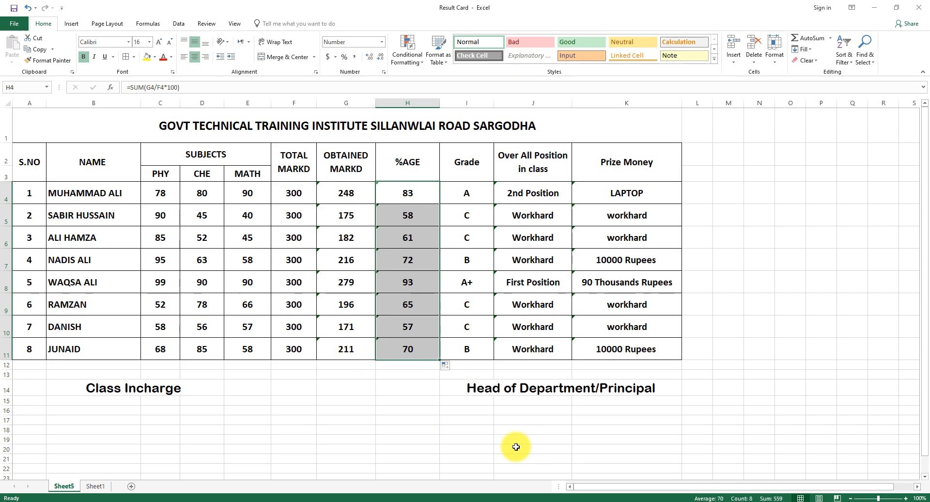
Check the grade formula in I4, and write the comparison symbols >, < and = in M4, M5 and M6.
{"action": "left_click", "coordinate": [466, 193]}
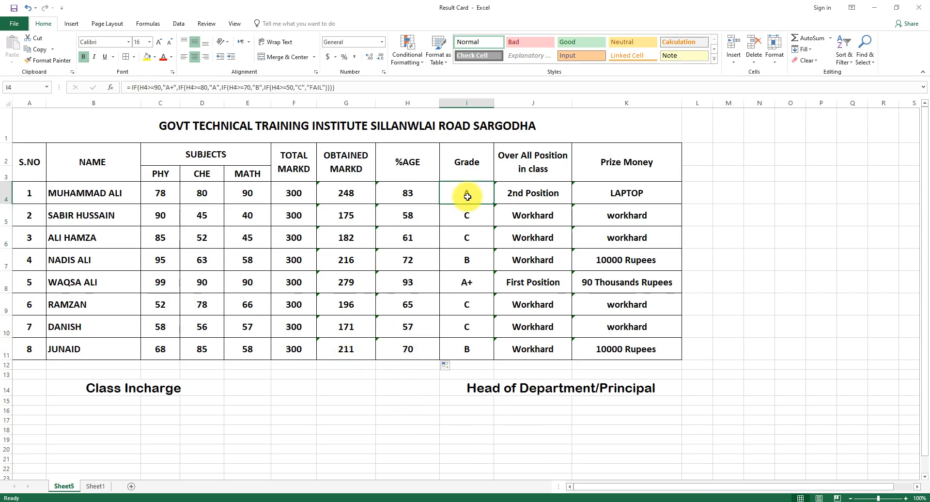
{"action": "left_click", "coordinate": [723, 192]}
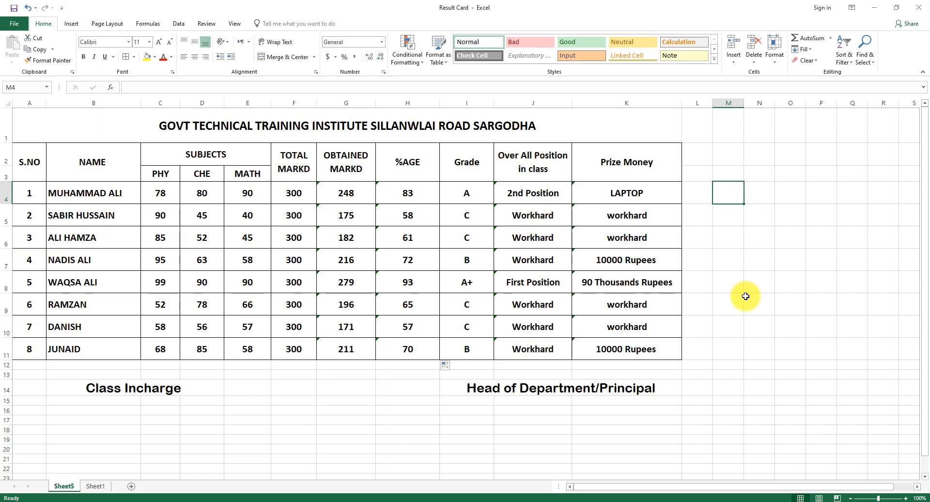
{"action": "type", "text": ">"}
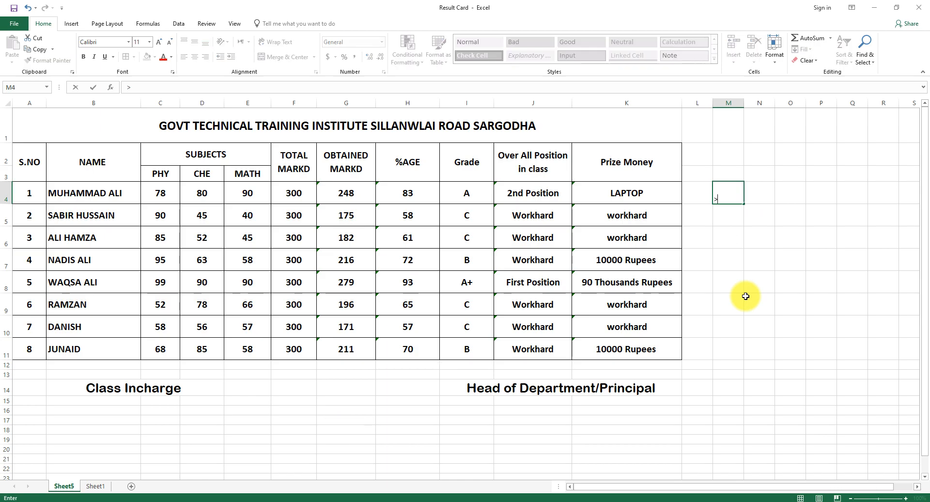
{"action": "key", "text": "Return"}
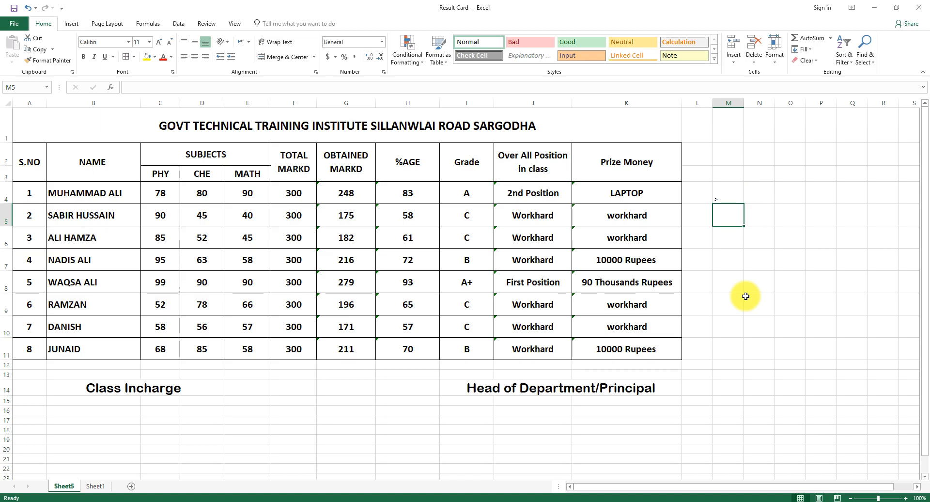
{"action": "type", "text": "<"}
{"action": "key", "text": "Return"}
{"action": "type", "text": "="}
{"action": "key", "text": "Down"}
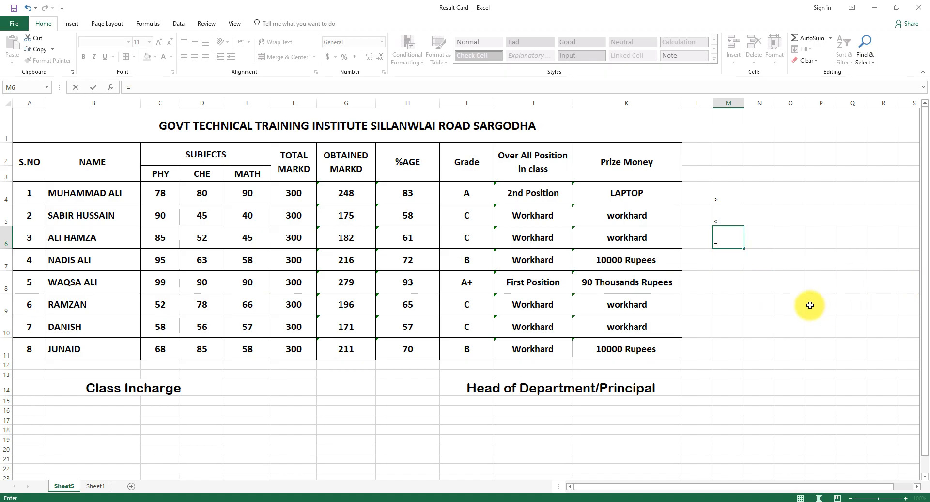
Cancel the unfinished = entry in M6 and clear the comparison symbols from M4 and M5.
{"action": "key", "text": "BackSpace"}
{"action": "key", "text": "BackSpace"}
{"action": "key", "text": "BackSpace"}
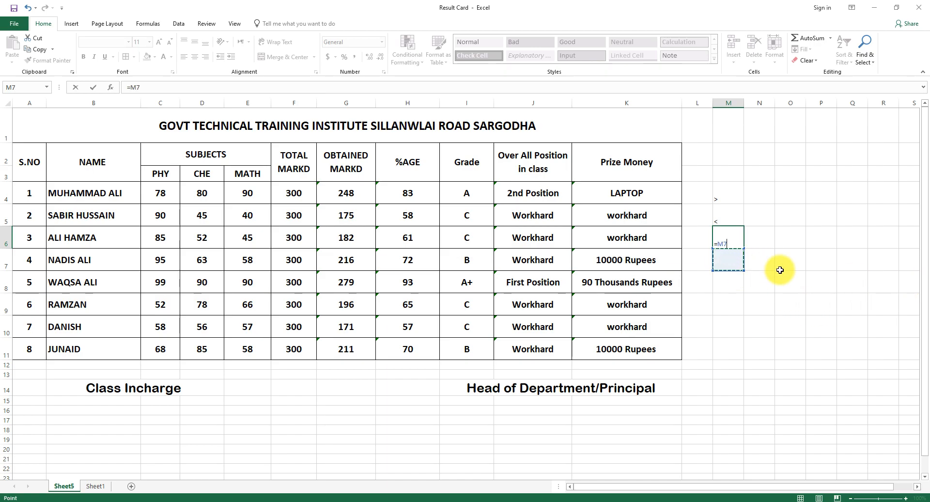
{"action": "key", "text": "Escape"}
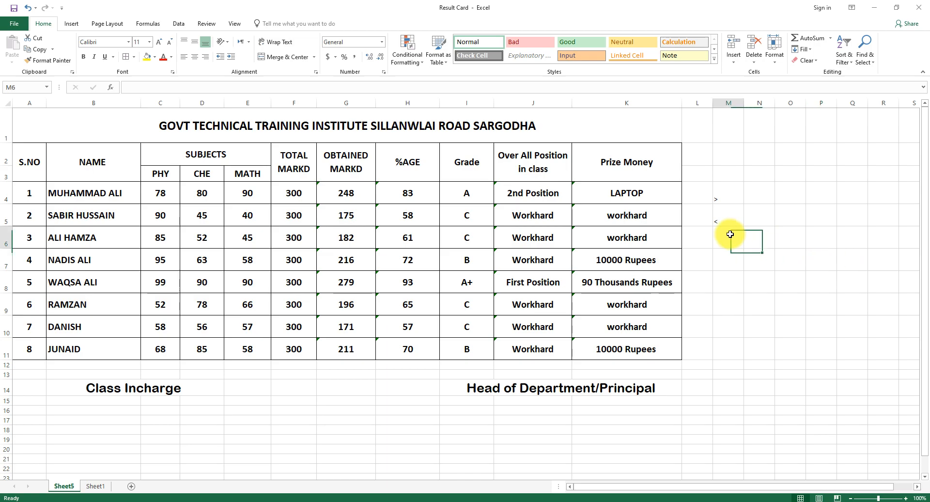
{"action": "left_click_drag", "start_coordinate": [722, 203], "coordinate": [726, 228]}
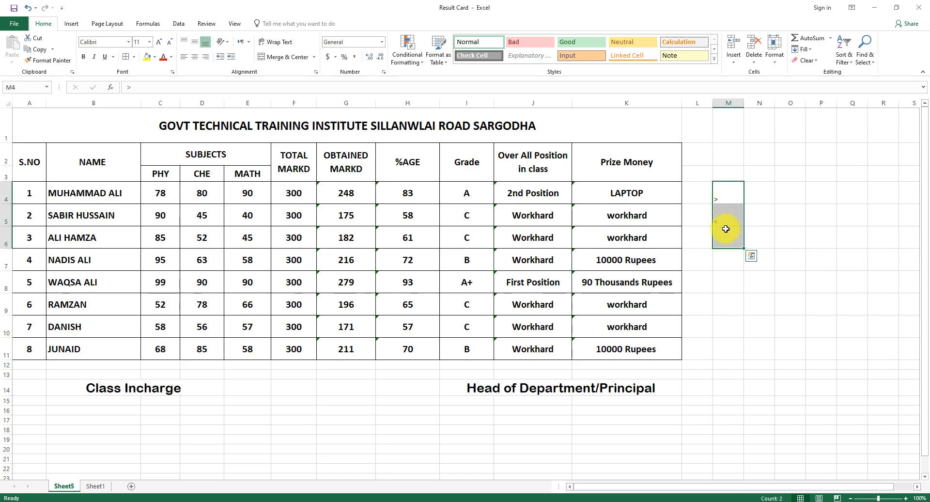
{"action": "left_click", "coordinate": [726, 229]}
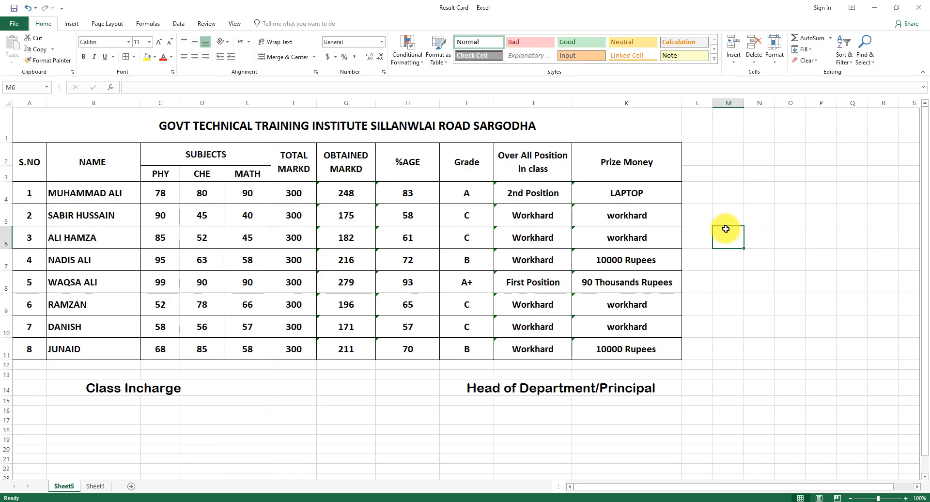
Write the sample conditions >=50, >50 and <=50 one after another in M6, and erase them before returning to the Grade column.
{"action": "type", "text": ">+"}
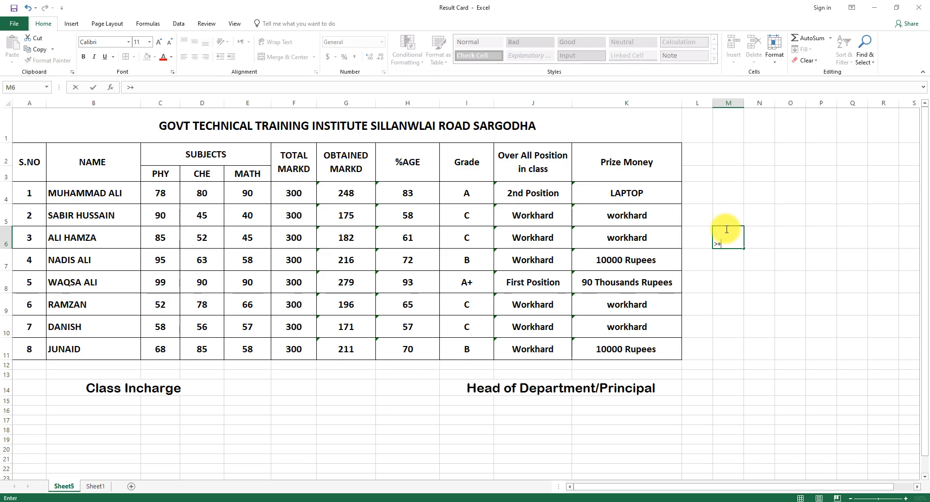
{"action": "type", "text": "=50"}
{"action": "key", "text": "BackSpace"}
{"action": "key", "text": "BackSpace"}
{"action": "key", "text": "BackSpace"}
{"action": "type", "text": ">50"}
{"action": "key", "text": "BackSpace"}
{"action": "key", "text": "BackSpace"}
{"action": "key", "text": "BackSpace"}
{"action": "type", "text": "<=50"}
{"action": "key", "text": "BackSpace"}
{"action": "key", "text": "BackSpace"}
{"action": "key", "text": "BackSpace"}
{"action": "key", "text": "BackSpace"}
{"action": "left_click", "coordinate": [453, 189]}
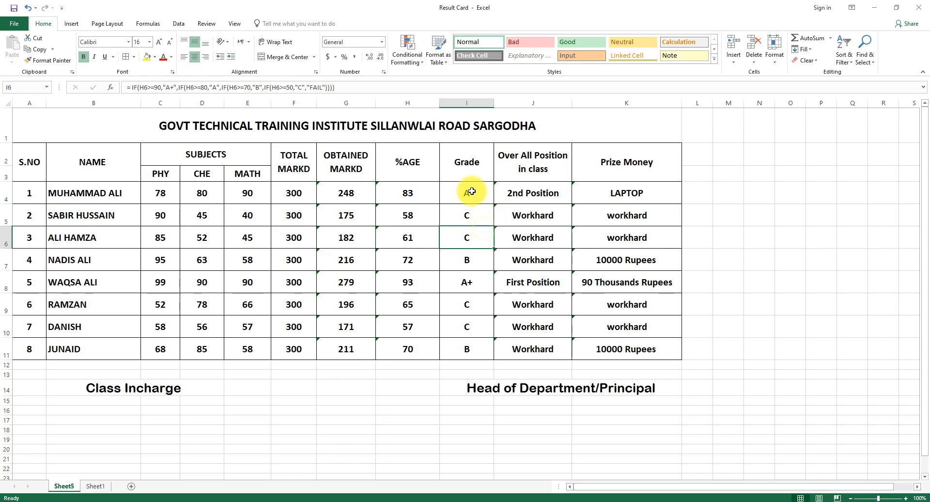
Expand the formula bar and examine the nested IF grade formula in I4 from its end back to the first condition.
{"action": "left_click", "coordinate": [925, 90]}
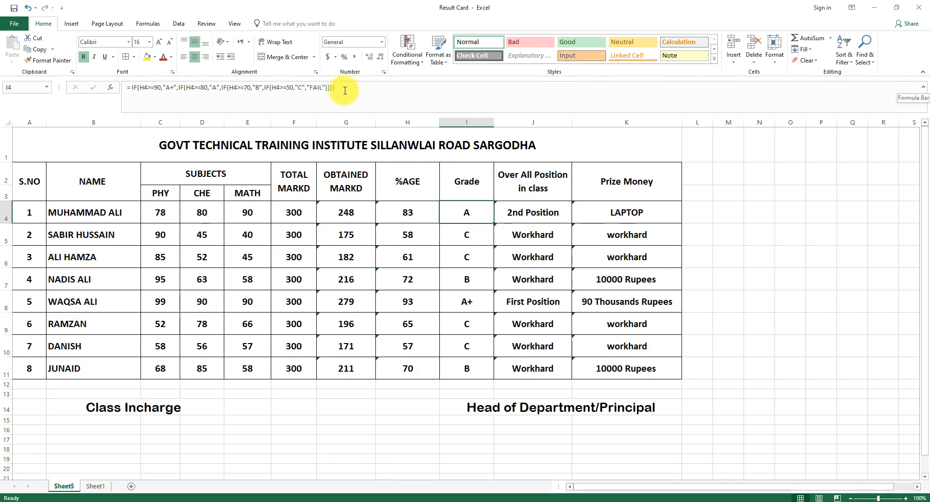
{"action": "left_click_drag", "start_coordinate": [339, 88], "coordinate": [129, 87]}
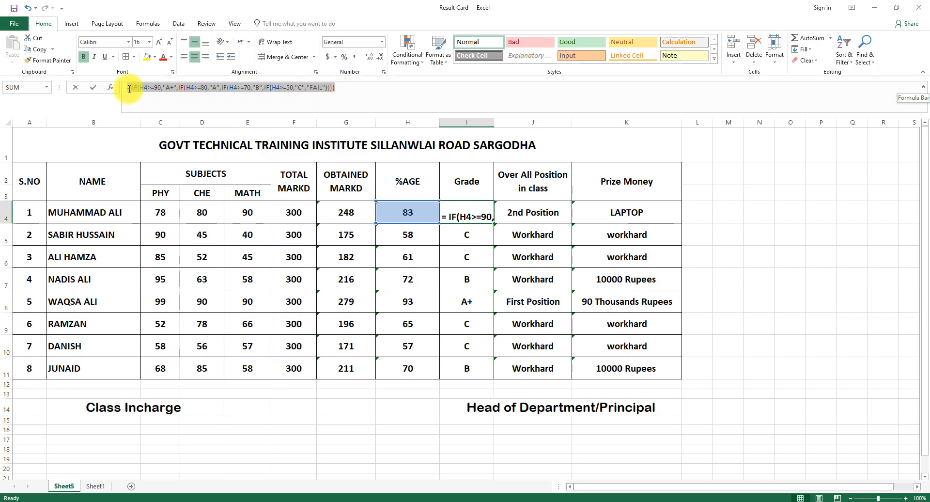
{"action": "left_click", "coordinate": [188, 101]}
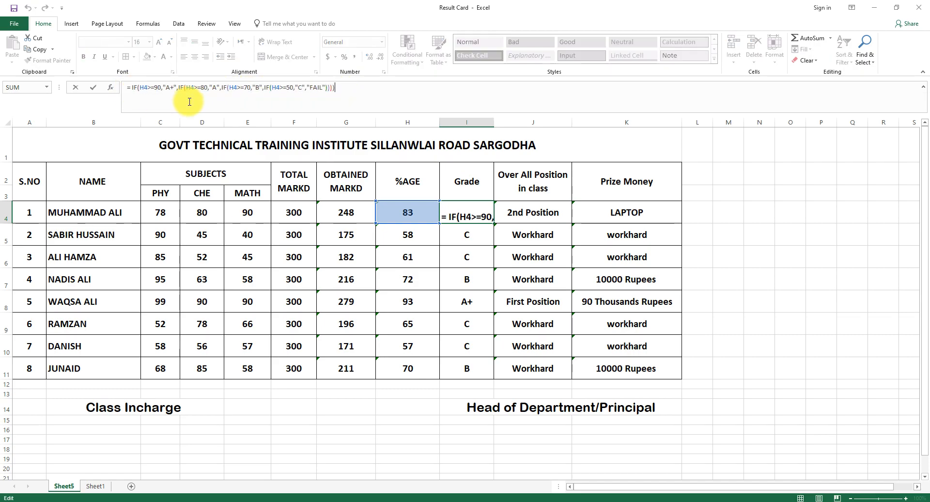
{"action": "key", "text": "Left"}
{"action": "key", "text": "Left"}
{"action": "key", "text": "Left"}
{"action": "key", "text": "Left"}
{"action": "key", "text": "Left"}
{"action": "key", "text": "Left"}
{"action": "key", "text": "Left"}
{"action": "key", "text": "Left"}
{"action": "key", "text": "Left"}
{"action": "key", "text": "Left"}
{"action": "key", "text": "Left"}
{"action": "key", "text": "Left"}
{"action": "key", "text": "Left"}
{"action": "key", "text": "Left"}
{"action": "key", "text": "Left"}
{"action": "key", "text": "Left"}
{"action": "key", "text": "Left"}
{"action": "key", "text": "Left"}
{"action": "key", "text": "Left"}
{"action": "key", "text": "Left"}
{"action": "key", "text": "Left"}
{"action": "key", "text": "Left"}
{"action": "key", "text": "Left"}
{"action": "key", "text": "Left"}
{"action": "key", "text": "Left"}
{"action": "key", "text": "Left"}
{"action": "key", "text": "Left"}
{"action": "key", "text": "Left"}
{"action": "key", "text": "Left"}
{"action": "key", "text": "Left"}
{"action": "key", "text": "Left"}
{"action": "key", "text": "Left"}
{"action": "key", "text": "Left"}
{"action": "key", "text": "Left"}
{"action": "key", "text": "Left"}
{"action": "key", "text": "Left"}
{"action": "key", "text": "Left"}
{"action": "key", "text": "Left"}
{"action": "key", "text": "Left"}
{"action": "key", "text": "Left"}
{"action": "key", "text": "Left"}
{"action": "key", "text": "Left"}
{"action": "key", "text": "Left"}
{"action": "key", "text": "Left"}
{"action": "key", "text": "Left"}
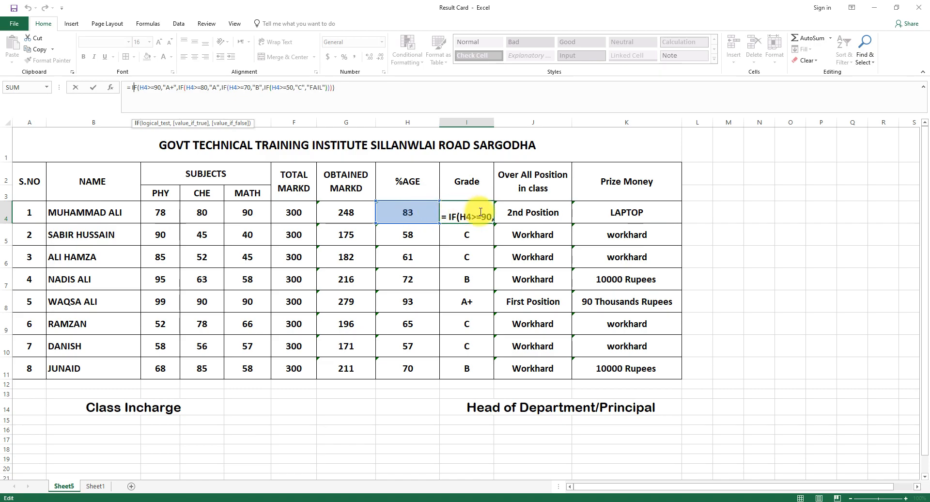
{"action": "left_click", "coordinate": [139, 90]}
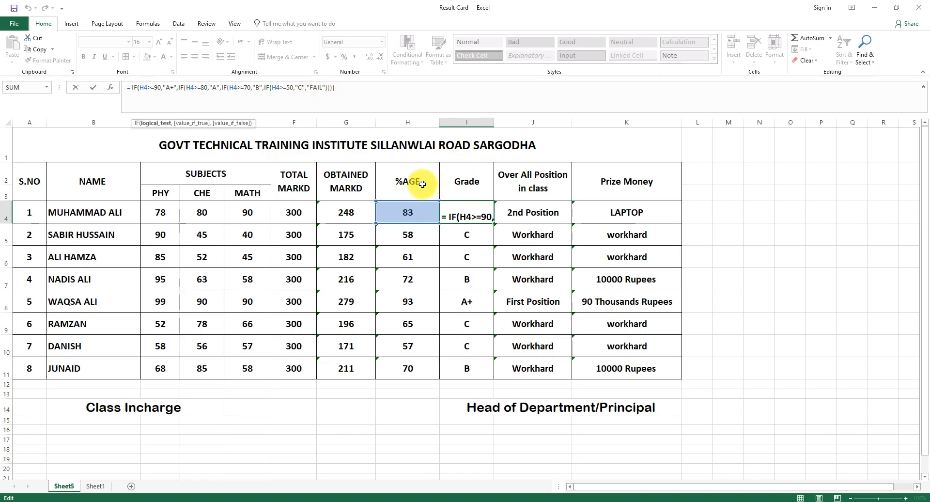
{"action": "key", "text": "Return"}
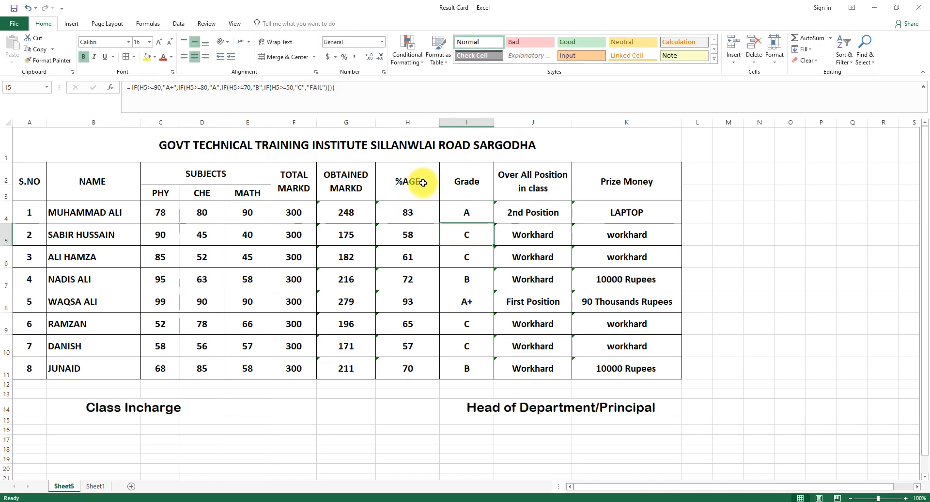
Compare the grade formula in I4 with the percentage formula in H4 and the obtained marks formula in G4.
{"action": "left_click", "coordinate": [477, 212]}
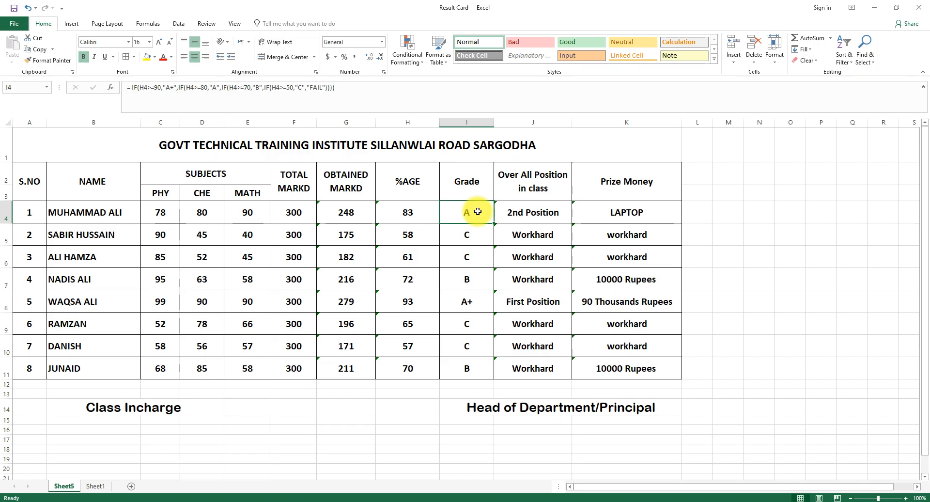
{"action": "left_click", "coordinate": [414, 211]}
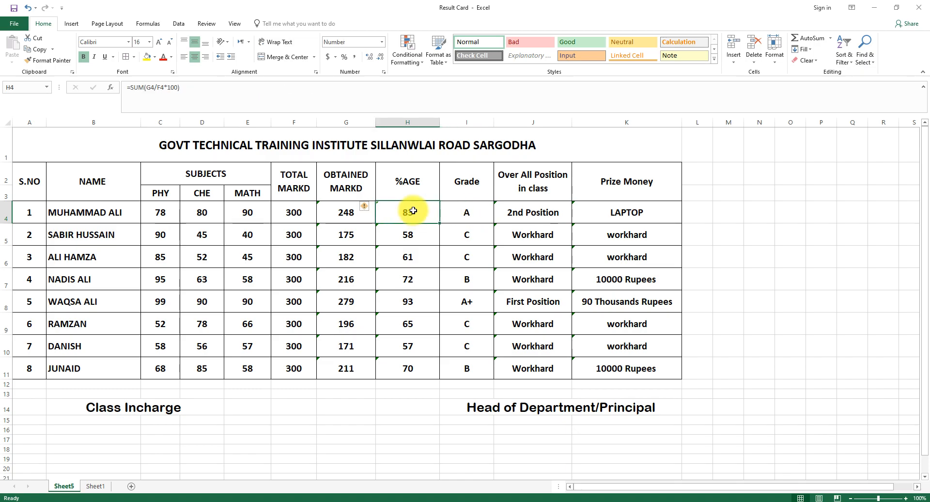
{"action": "left_click", "coordinate": [339, 211]}
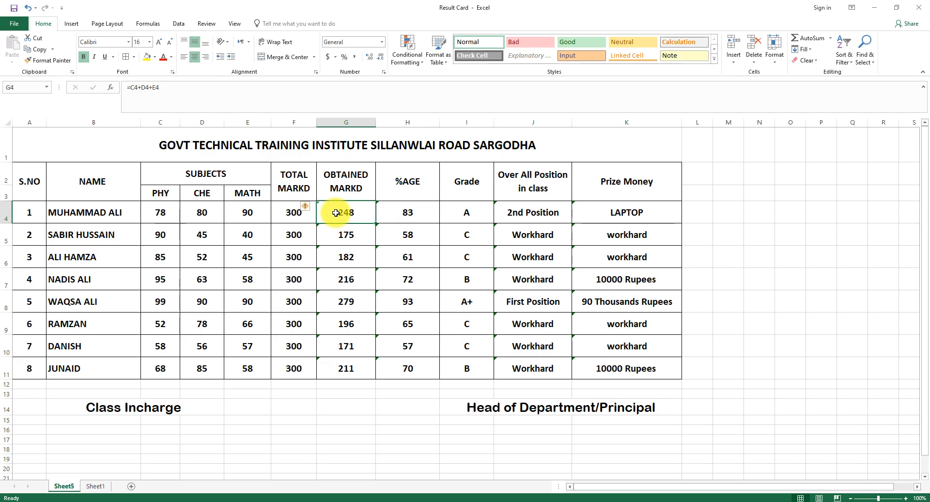
{"action": "left_click", "coordinate": [405, 213]}
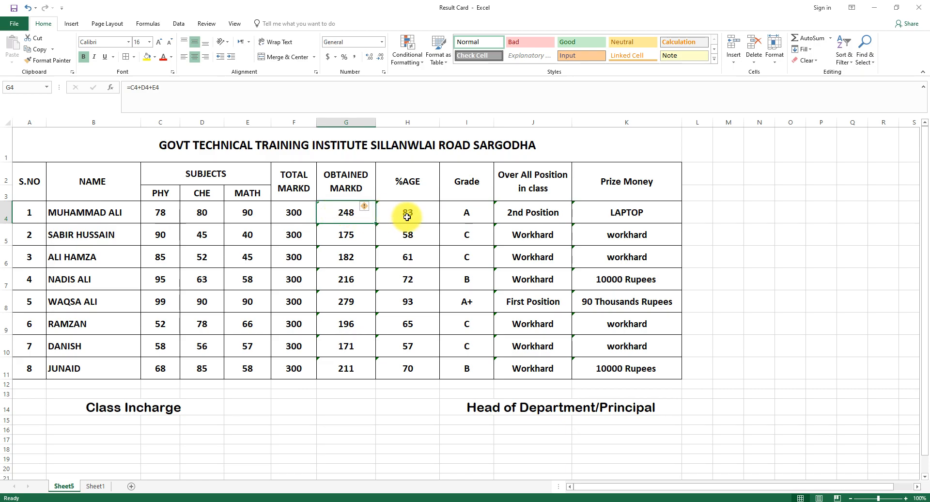
{"action": "left_click", "coordinate": [459, 216]}
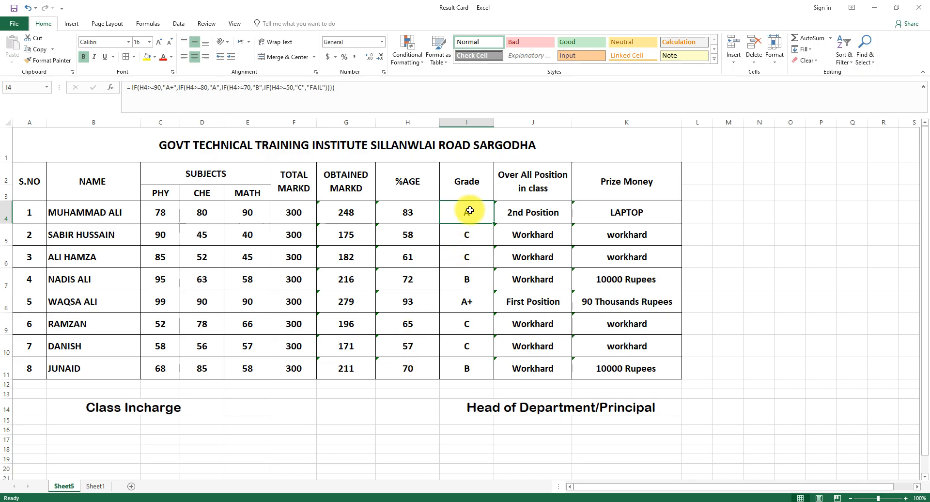
{"action": "left_click", "coordinate": [422, 207]}
{"action": "left_click", "coordinate": [468, 208]}
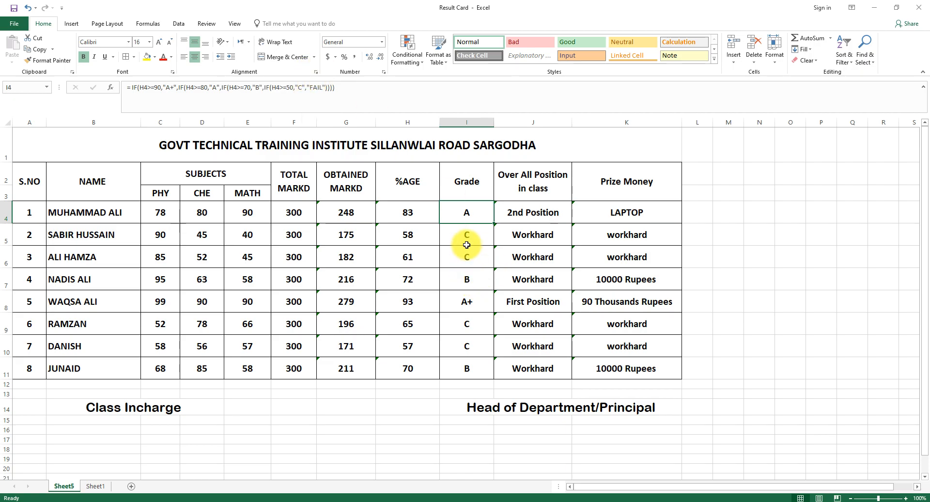
{"action": "left_click", "coordinate": [415, 426]}
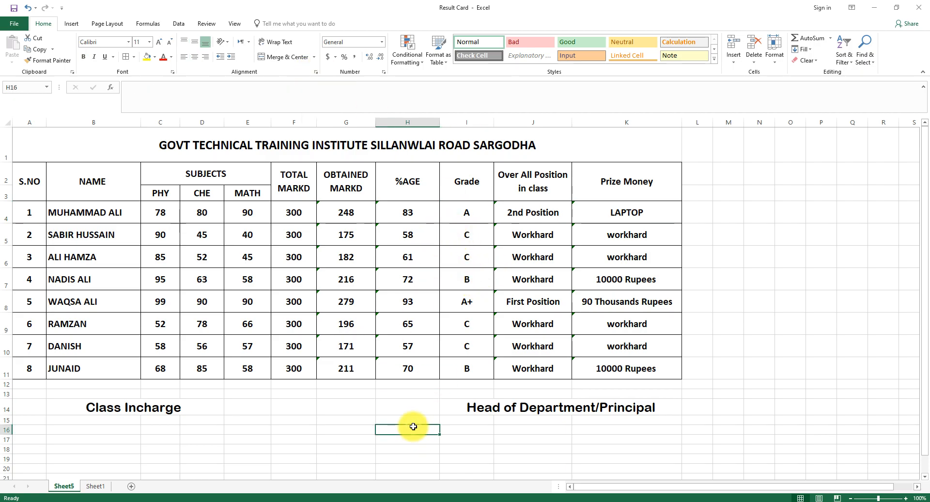
{"action": "left_click", "coordinate": [486, 214]}
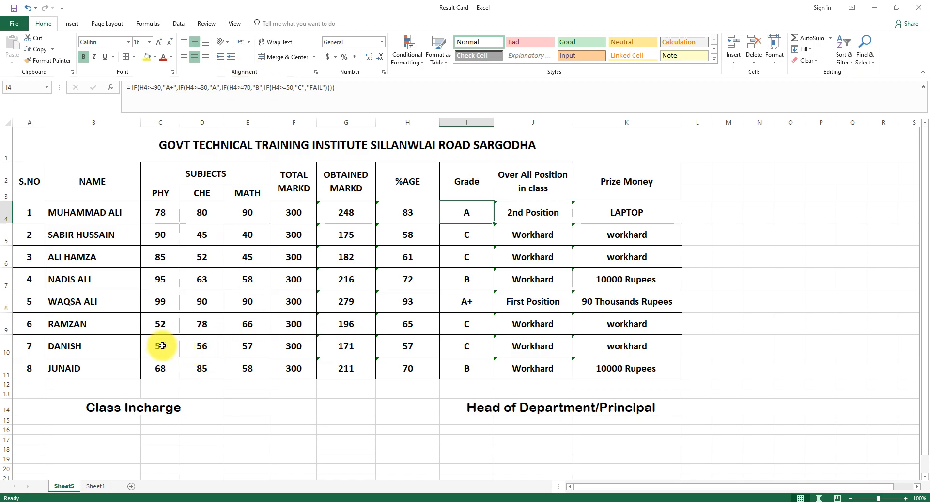
Lower the sixth student's marks by setting both PHY in C9 and CHE in D9 to 40.
{"action": "left_click", "coordinate": [162, 326]}
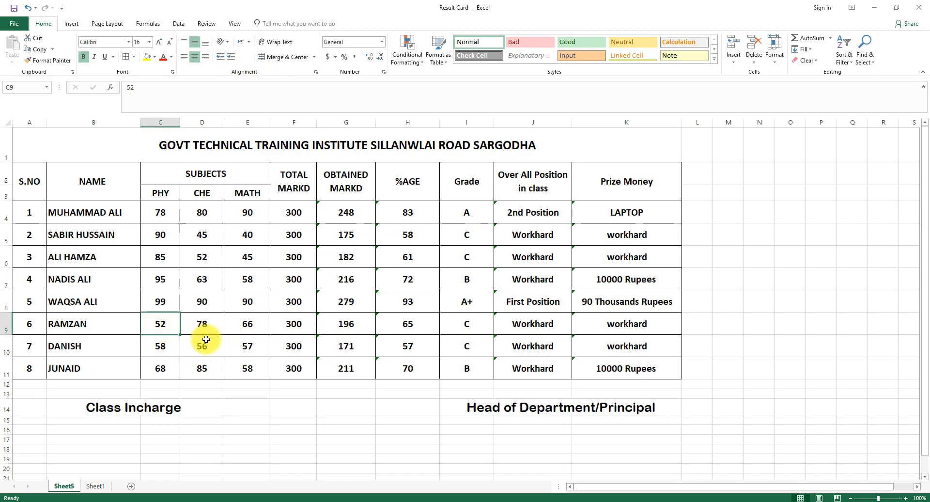
{"action": "type", "text": "40"}
{"action": "key", "text": "Tab"}
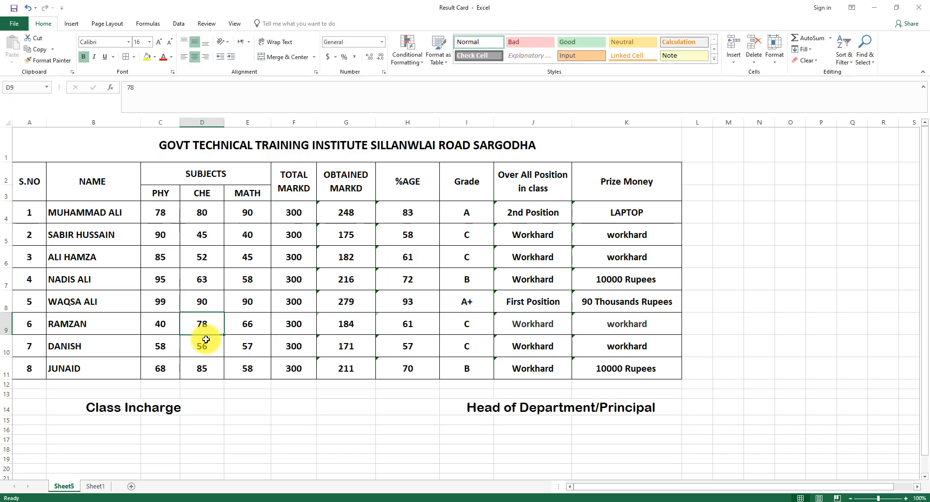
{"action": "type", "text": "40"}
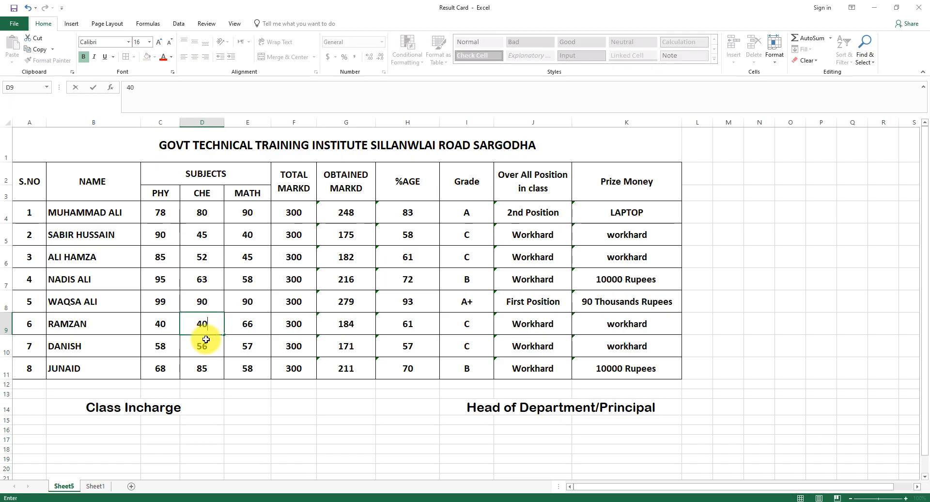
{"action": "key", "text": "Tab"}
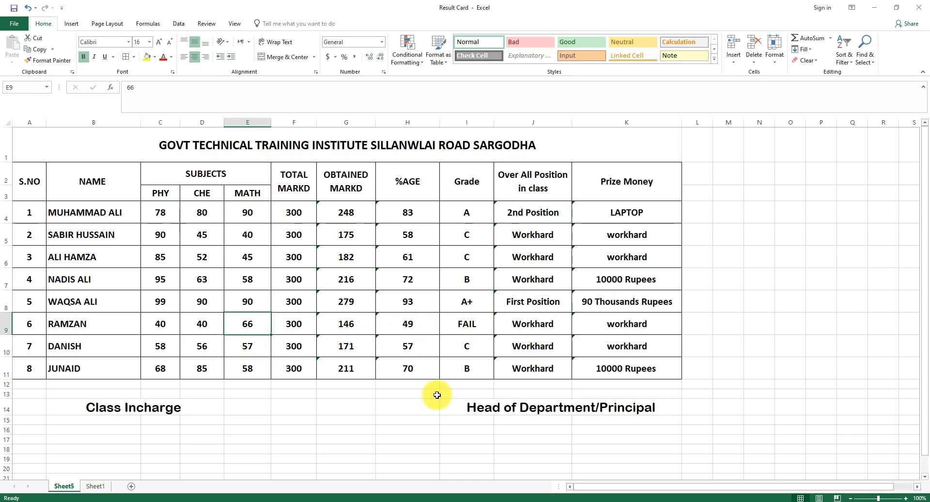
Review the percentage formula in H4 and fill it down again to H11.
{"action": "left_click", "coordinate": [465, 210]}
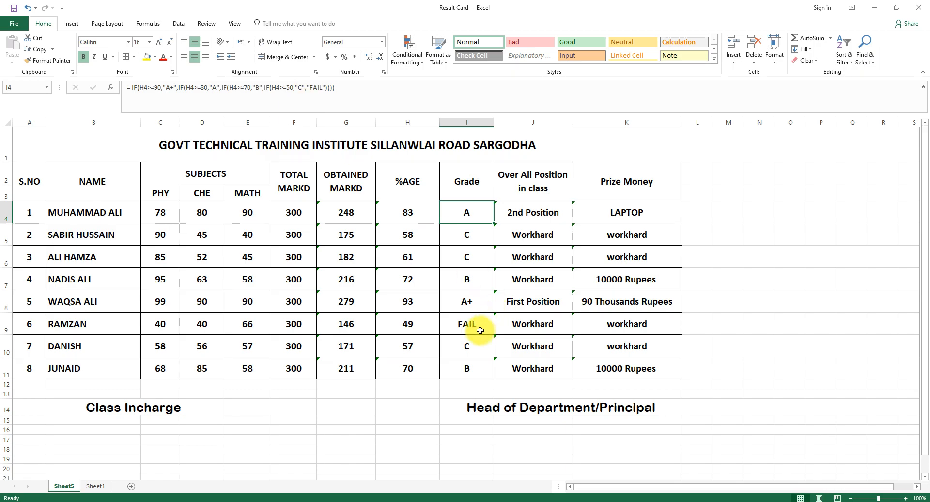
{"action": "left_click", "coordinate": [386, 209]}
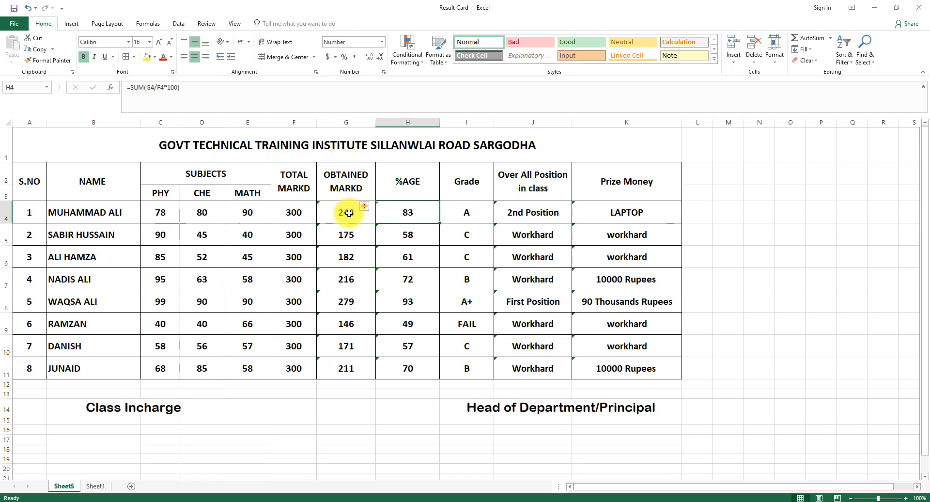
{"action": "left_click", "coordinate": [148, 89]}
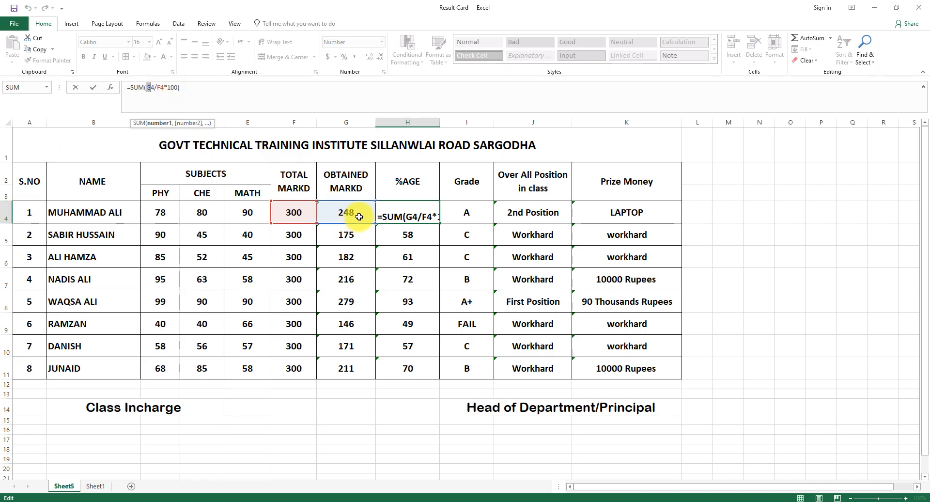
{"action": "key", "text": "Return"}
{"action": "left_click", "coordinate": [426, 214]}
{"action": "left_click_drag", "start_coordinate": [440, 222], "coordinate": [453, 368]}
{"action": "left_click", "coordinate": [759, 346]}
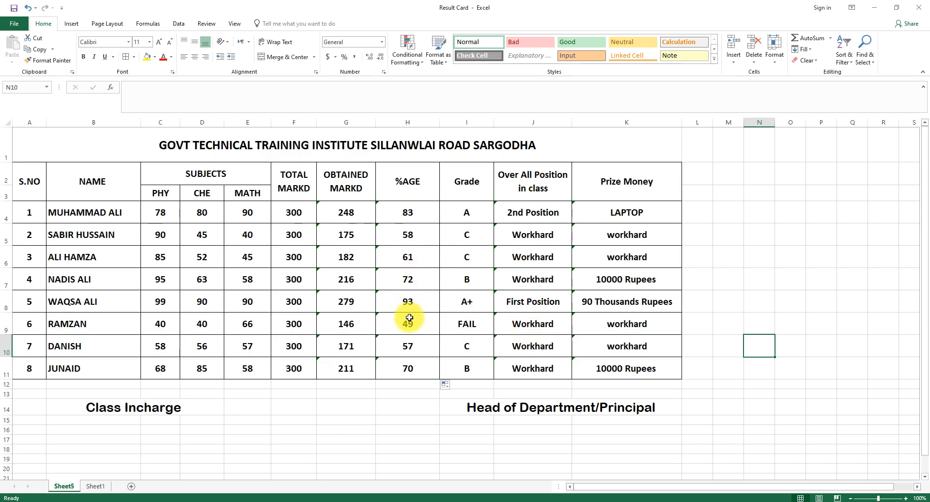
Set the final fallback text of the class position formula in J4 to "Reappear".
{"action": "left_click", "coordinate": [544, 214]}
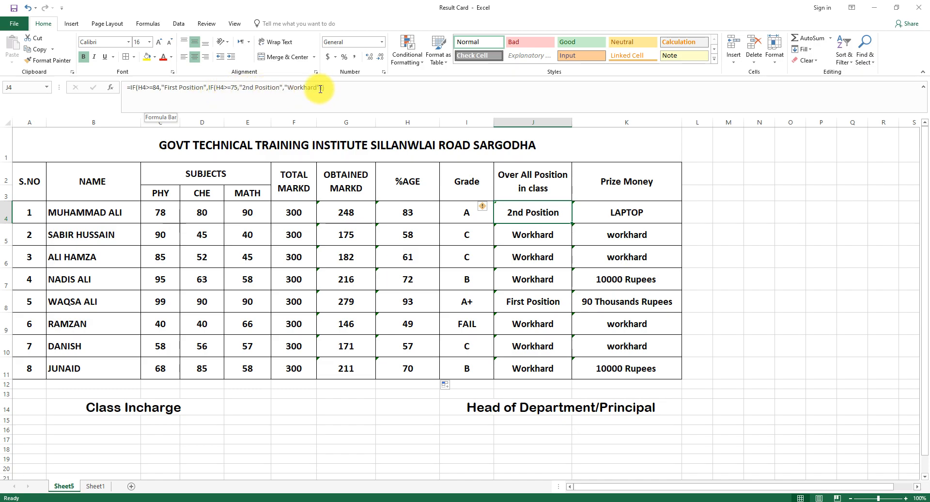
{"action": "left_click", "coordinate": [788, 301]}
{"action": "left_click", "coordinate": [543, 219]}
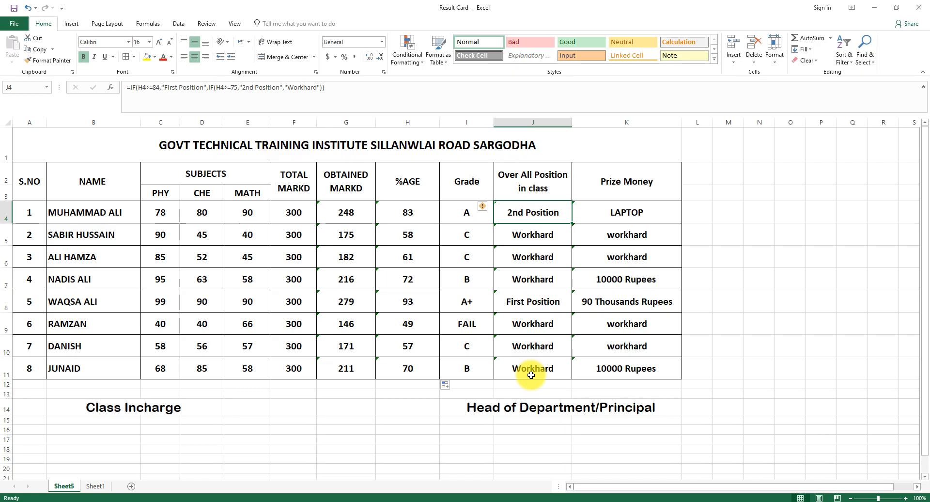
{"action": "left_click", "coordinate": [317, 87]}
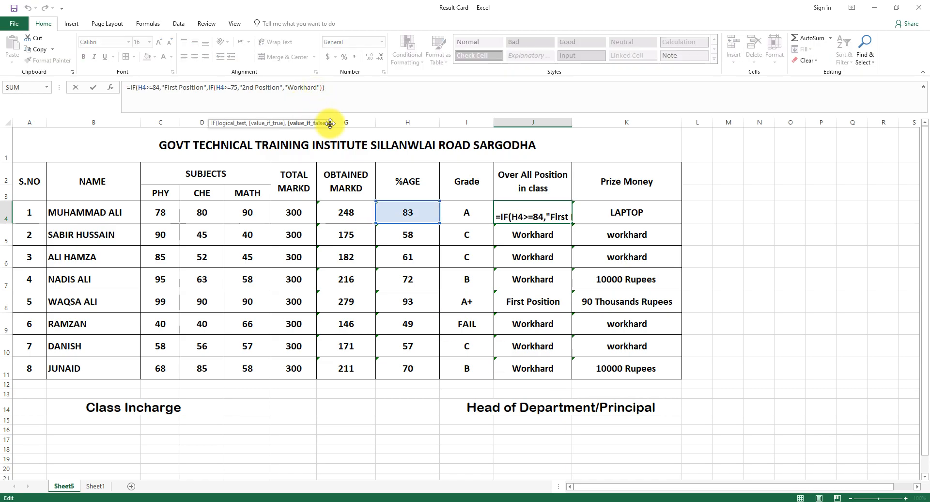
{"action": "key", "text": "BackSpace"}
{"action": "key", "text": "BackSpace"}
{"action": "key", "text": "BackSpace"}
{"action": "key", "text": "BackSpace"}
{"action": "key", "text": "BackSpace"}
{"action": "key", "text": "BackSpace"}
{"action": "key", "text": "BackSpace"}
{"action": "key", "text": "BackSpace"}
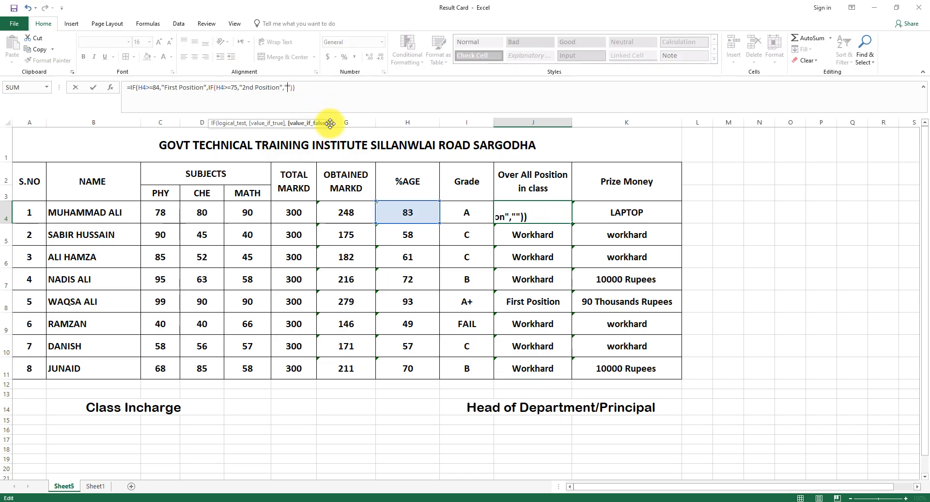
{"action": "type", "text": "rE"}
{"action": "key", "text": "BackSpace"}
{"action": "key", "text": "BackSpace"}
{"action": "type", "text": "r"}
{"action": "key", "text": "BackSpace"}
{"action": "type", "text": "Reappear"}
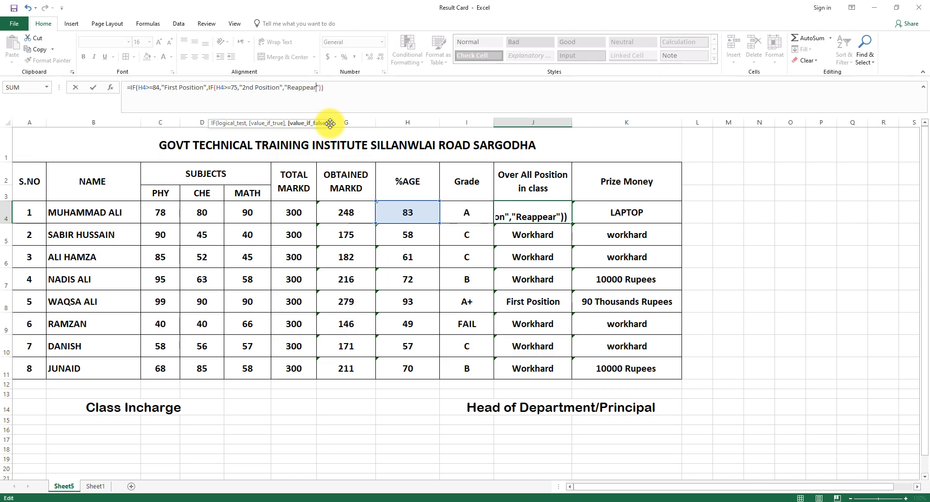
{"action": "key", "text": "Return"}
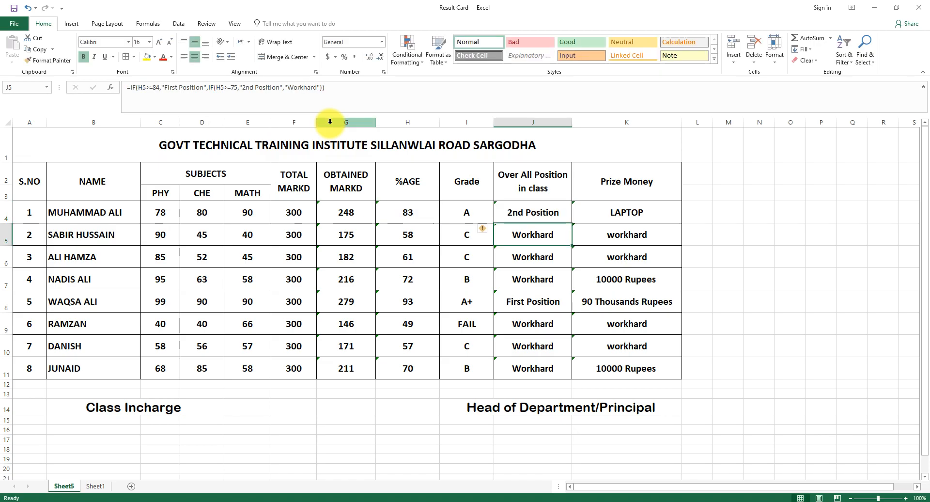
Fill the position formula from J4 down to J11 and check the copied formula in J8.
{"action": "left_click", "coordinate": [534, 213]}
{"action": "left_click_drag", "start_coordinate": [573, 225], "coordinate": [585, 369]}
{"action": "left_click", "coordinate": [524, 300]}
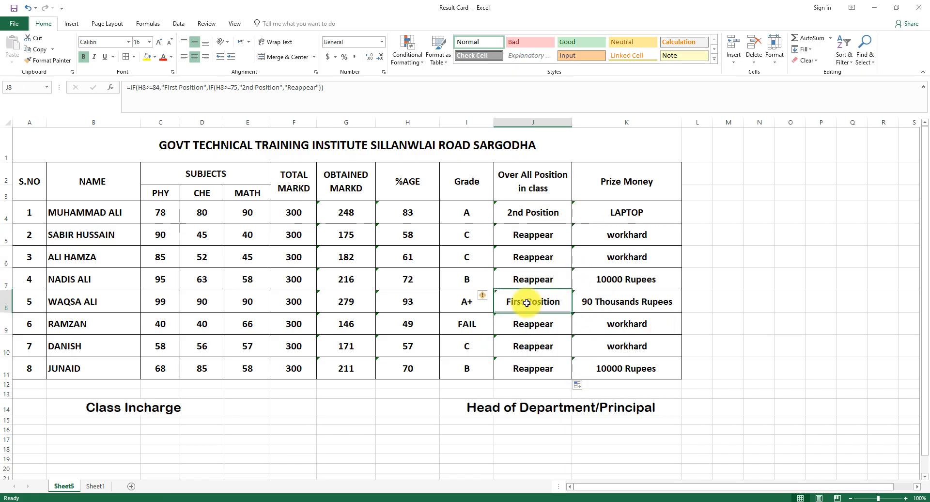
Reopen the position formula in J4 and change the text after "2nd Position" to "workhard".
{"action": "left_click", "coordinate": [526, 217]}
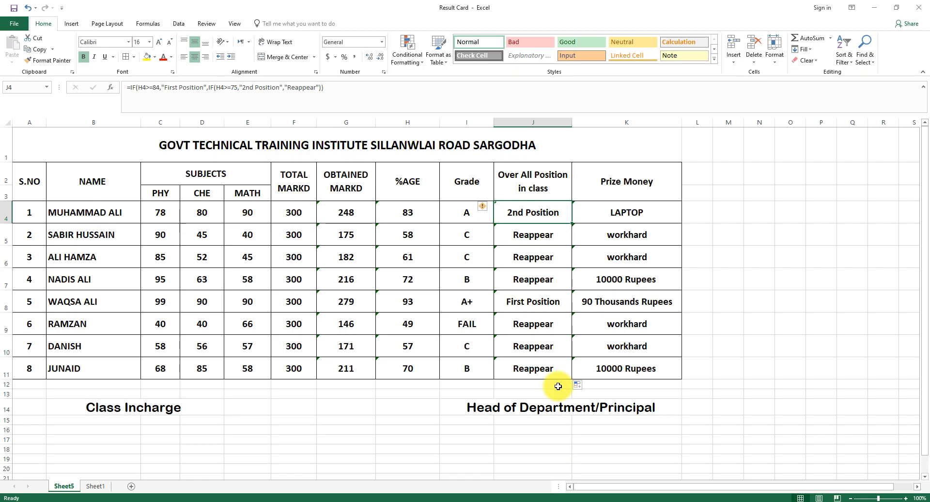
{"action": "left_click", "coordinate": [318, 92]}
{"action": "key", "text": "BackSpace"}
{"action": "key", "text": "BackSpace"}
{"action": "key", "text": "BackSpace"}
{"action": "key", "text": "BackSpace"}
{"action": "key", "text": "BackSpace"}
{"action": "key", "text": "BackSpace"}
{"action": "key", "text": "BackSpace"}
{"action": "key", "text": "BackSpace"}
{"action": "type", "text": "workhard"}
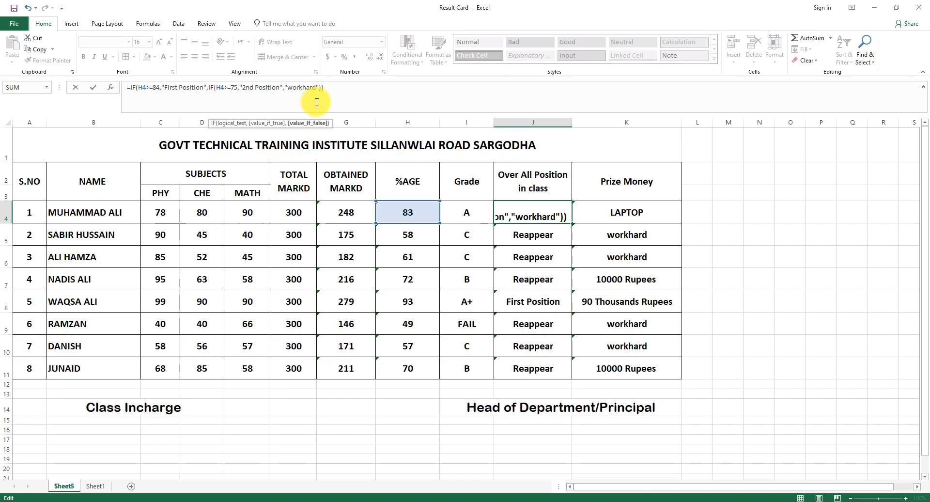
Try to append a nested IF returning "REAPPEAR" for H4>=50 after "workhard" in the J4 position formula.
{"action": "type", "text": ",if"}
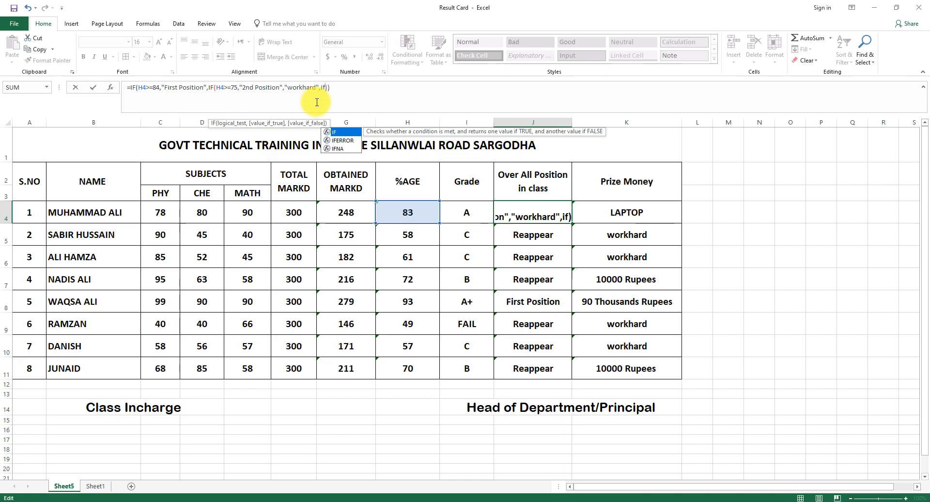
{"action": "type", "text": "("}
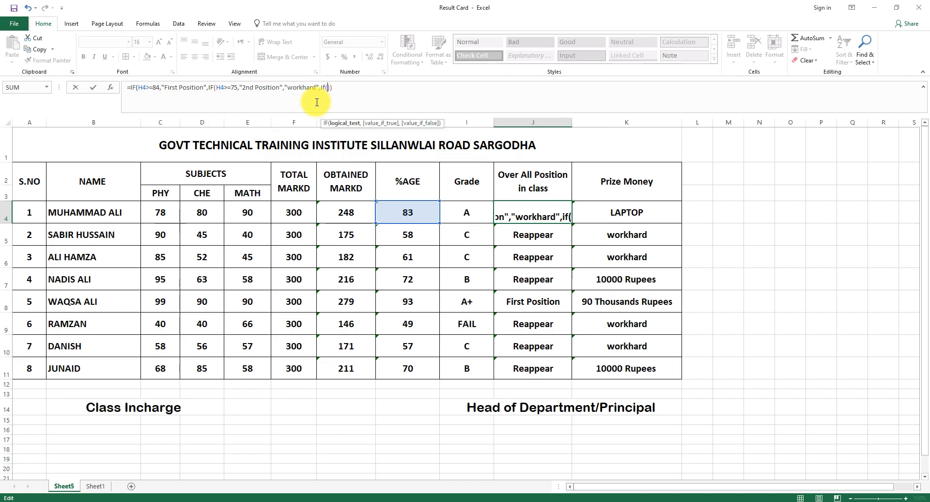
{"action": "type", "text": "H4"}
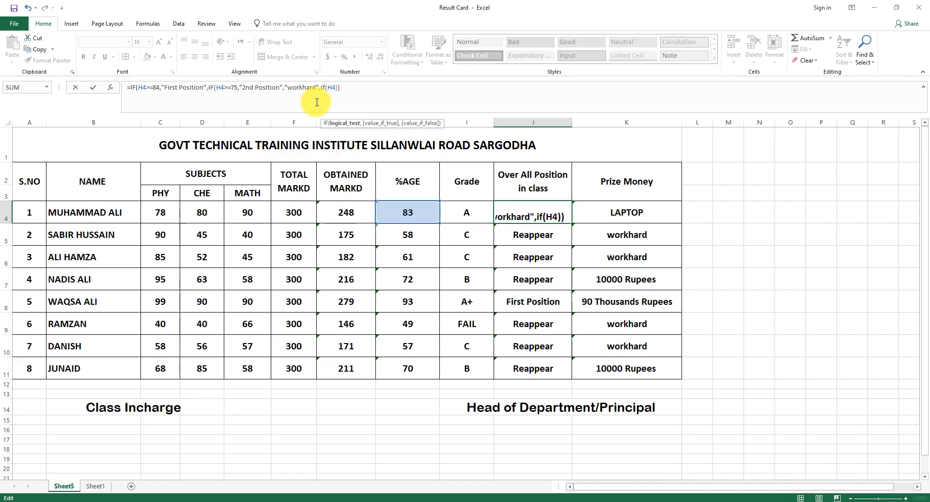
{"action": "type", "text": ">="}
{"action": "type", "text": "50"}
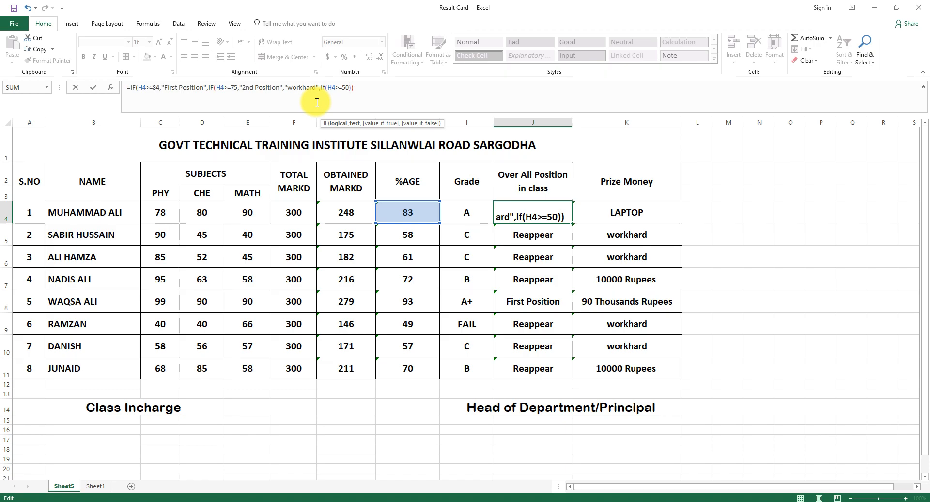
{"action": "type", "text": ","}
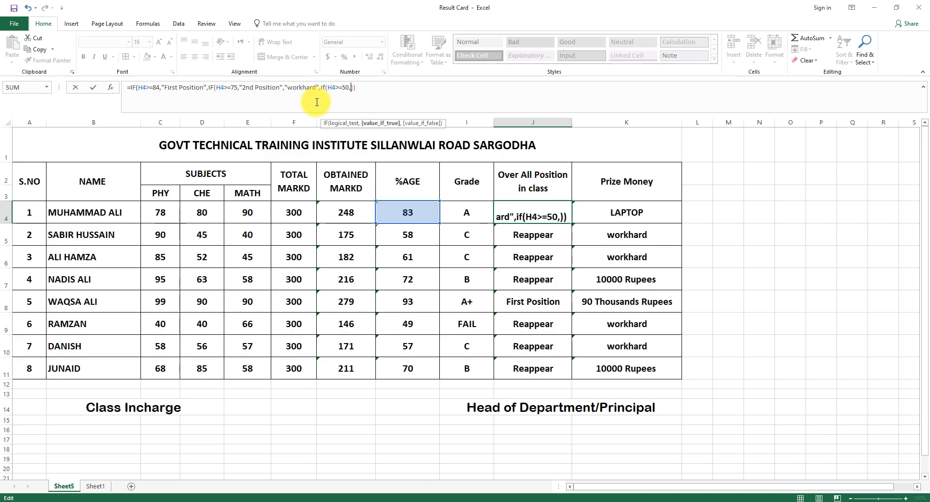
{"action": "type", "text": "\"REAPPEA"}
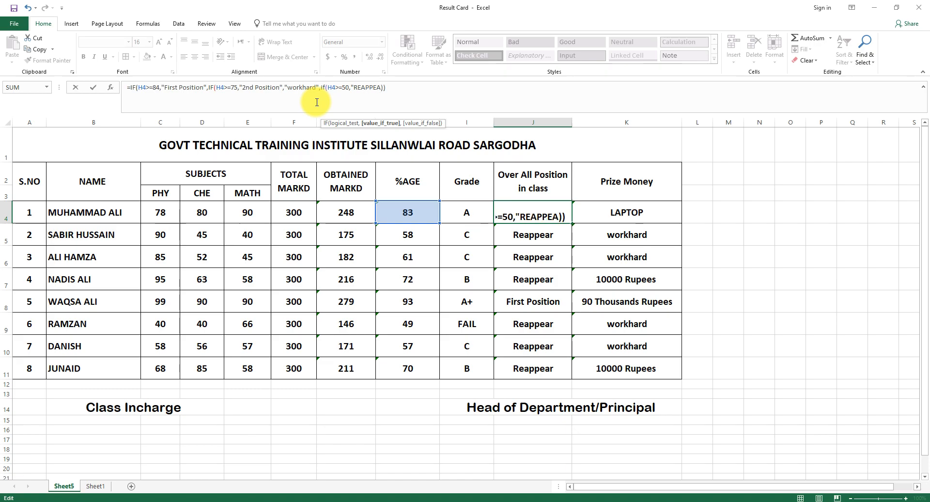
{"action": "type", "text": "R\")"}
{"action": "key", "text": "Return"}
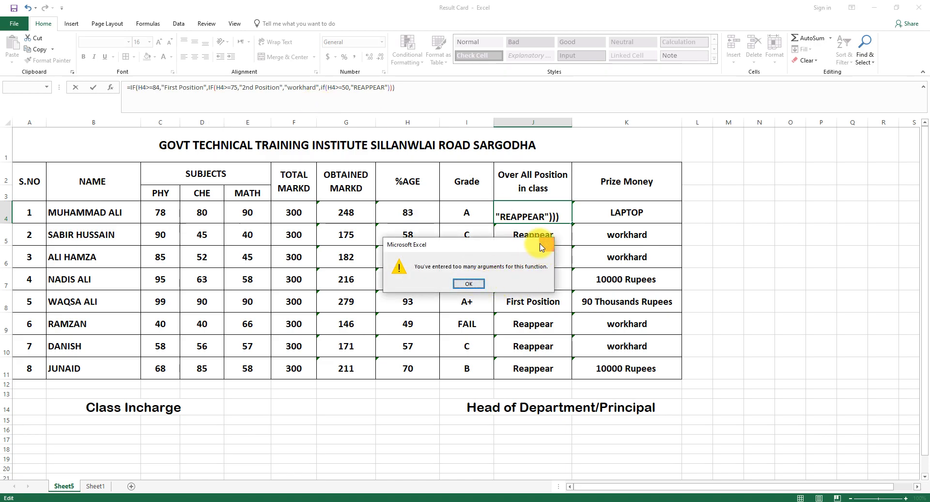
{"action": "key", "text": "Return"}
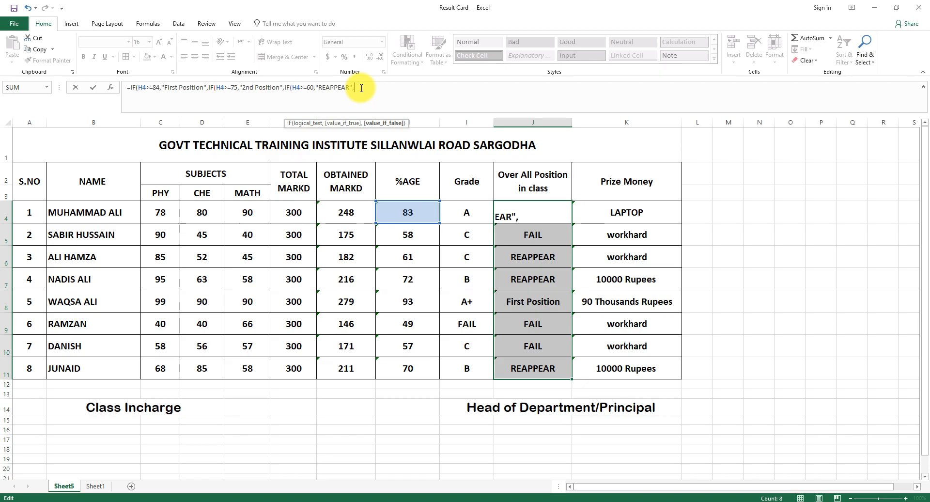
Complete the nested position formula in J4 with the final fallback text "FAIL" after "REAPPEAR".
{"action": "type", "text": "\""}
{"action": "type", "text": "FAIL"}
{"action": "type", "text": ":"}
{"action": "type", "text": "))"}
{"action": "type", "text": ")"}
{"action": "key", "text": "Return"}
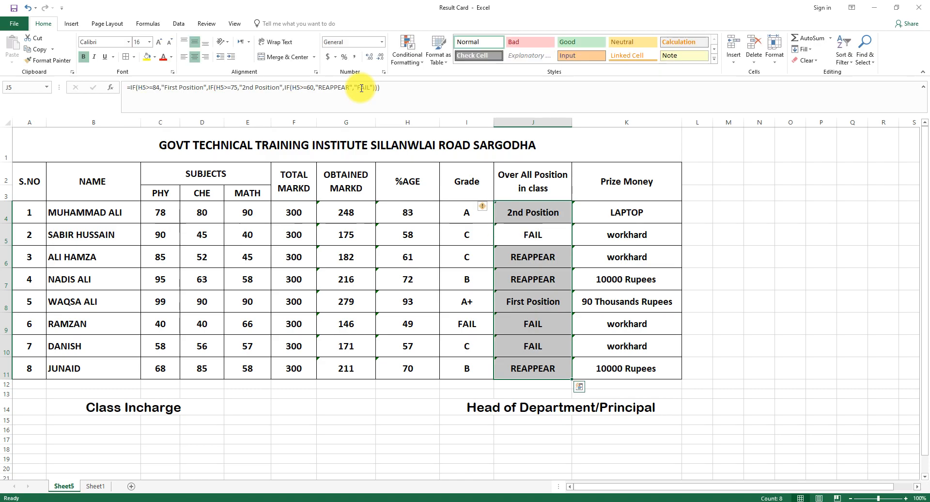
Fill the position formula from J4 down to J11 and compare it with the grade formula in I4.
{"action": "left_click", "coordinate": [555, 215]}
{"action": "left_click", "coordinate": [726, 234]}
{"action": "left_click", "coordinate": [554, 213]}
{"action": "left_click_drag", "start_coordinate": [570, 223], "coordinate": [576, 373]}
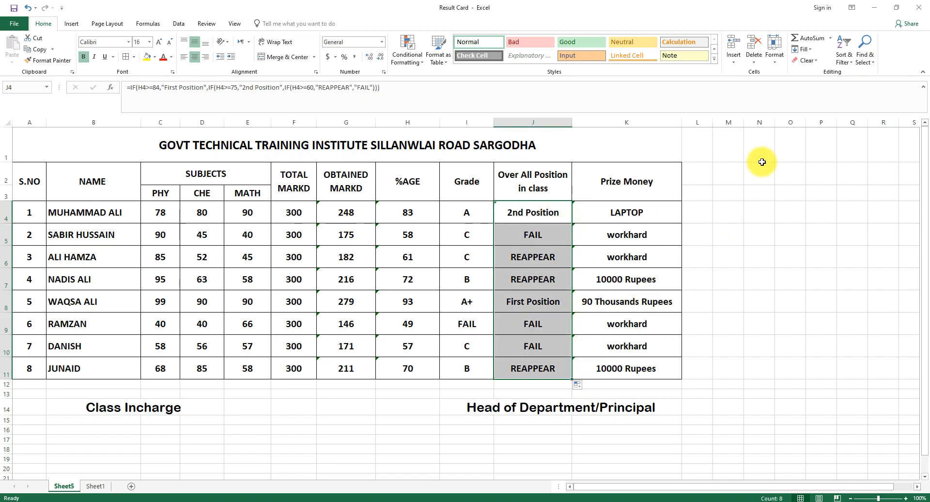
{"action": "left_click", "coordinate": [553, 215]}
{"action": "left_click", "coordinate": [466, 219]}
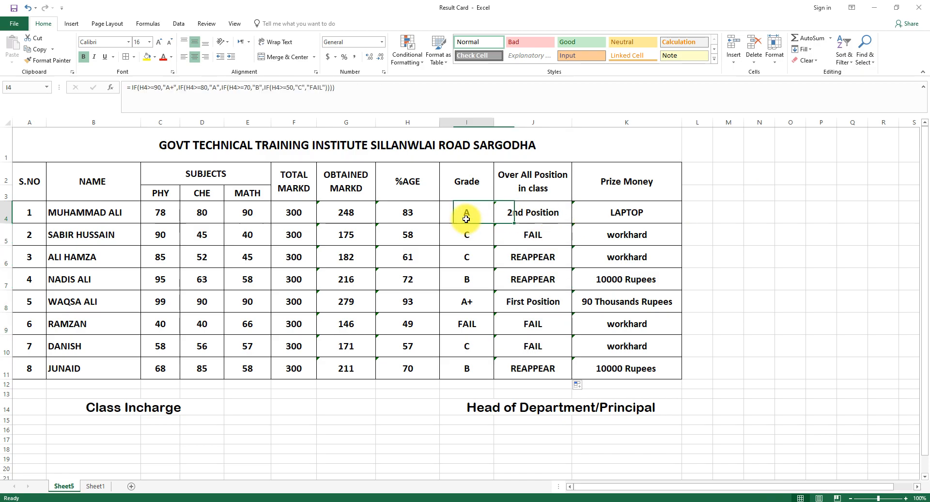
{"action": "left_click", "coordinate": [520, 218]}
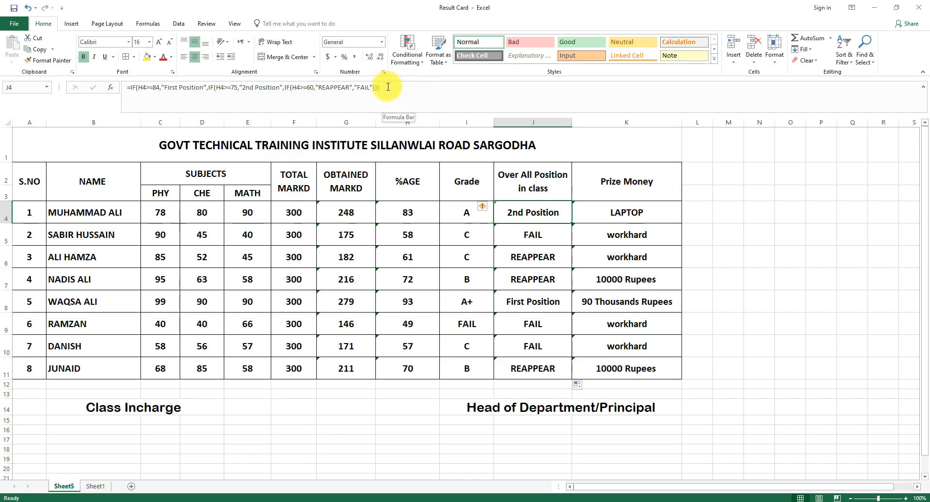
Fill the existing prize money formula from K4 down to K11, then repeat the fill.
{"action": "left_click", "coordinate": [642, 209]}
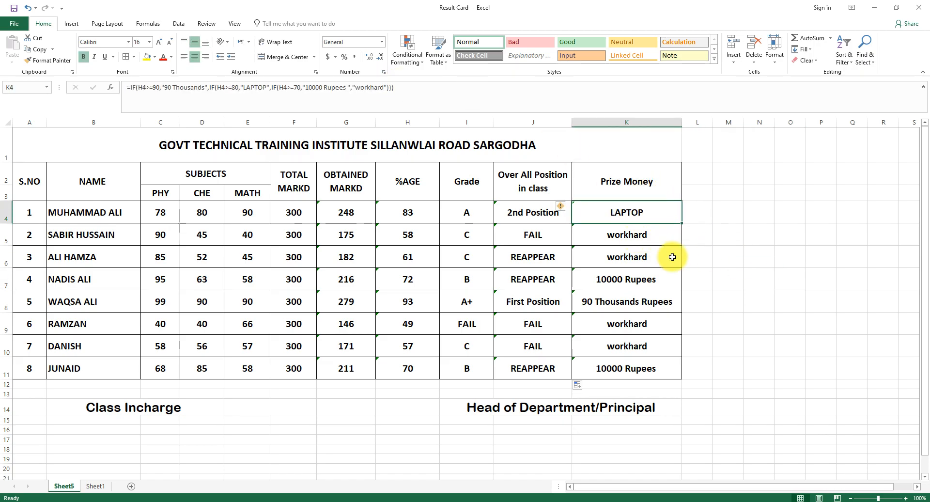
{"action": "left_click_drag", "start_coordinate": [682, 223], "coordinate": [686, 381]}
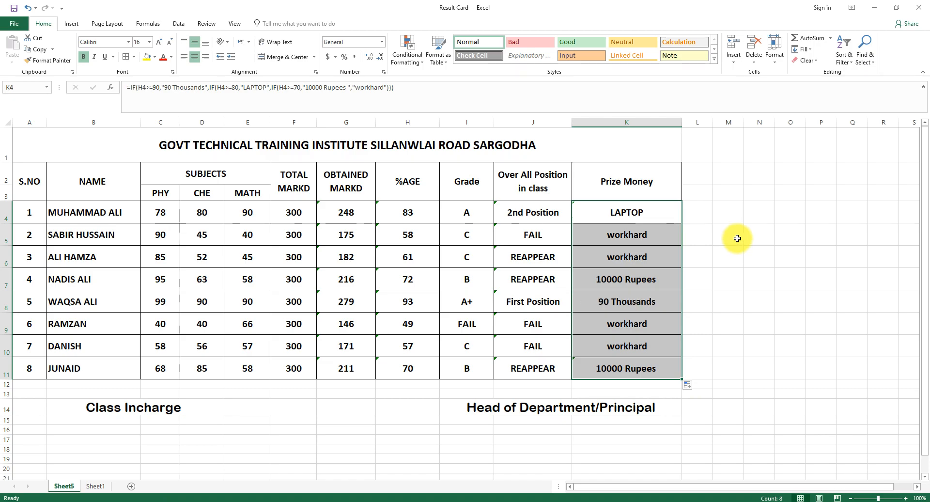
{"action": "left_click", "coordinate": [727, 317]}
{"action": "left_click", "coordinate": [661, 219]}
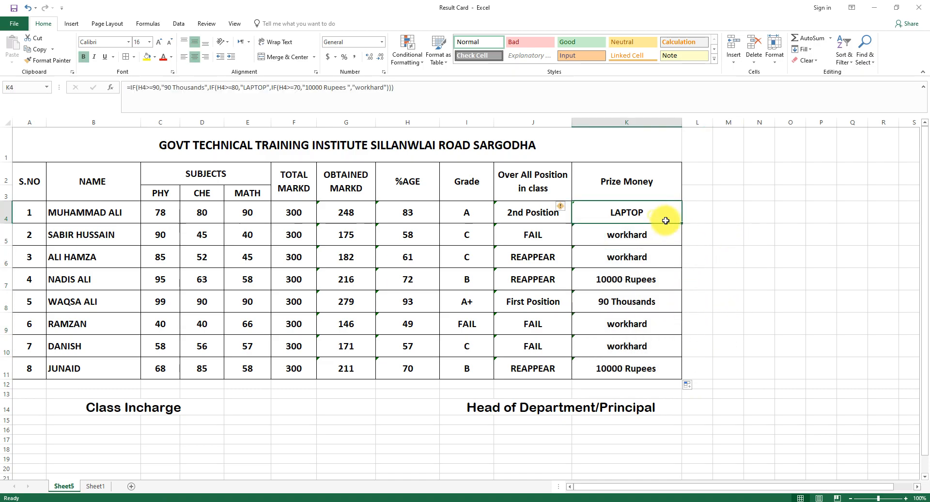
{"action": "left_click_drag", "start_coordinate": [681, 223], "coordinate": [691, 381]}
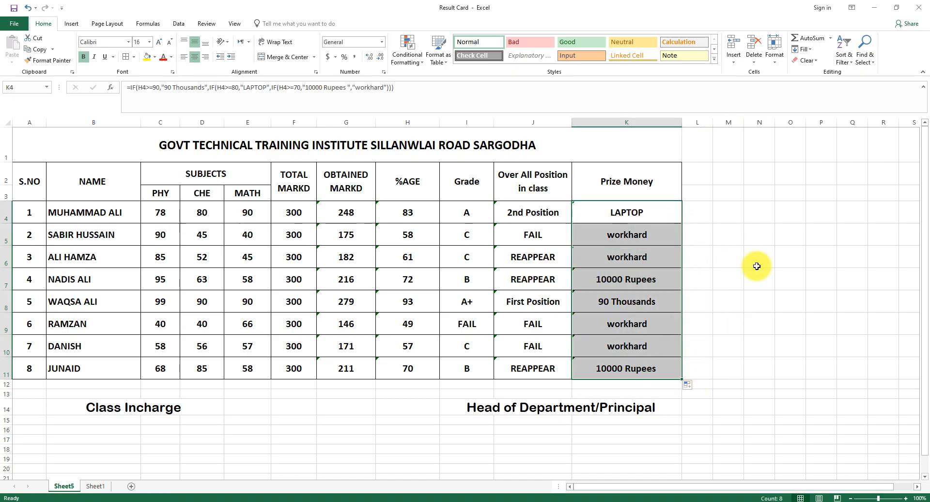
Replace the fallback text "workhard" in the K4 prize money formula with "Good luck".
{"action": "left_click", "coordinate": [648, 216]}
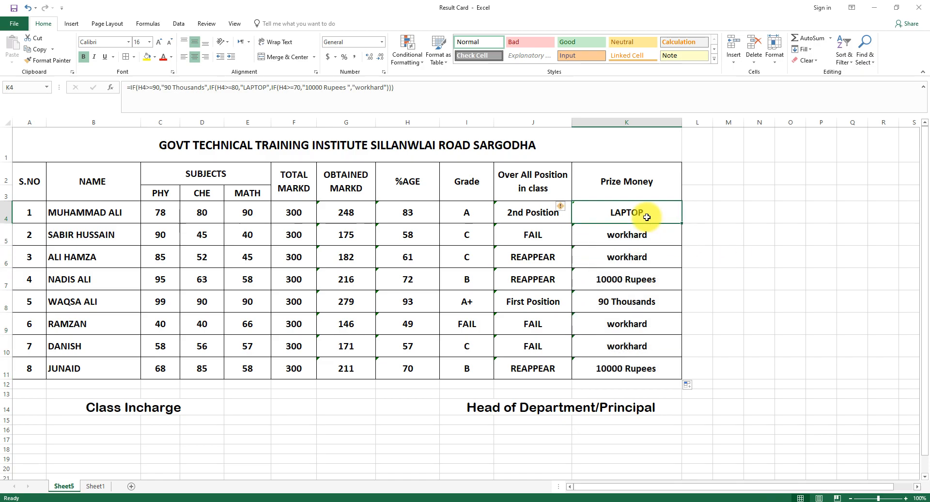
{"action": "left_click", "coordinate": [384, 89]}
{"action": "key", "text": "BackSpace"}
{"action": "key", "text": "BackSpace"}
{"action": "key", "text": "BackSpace"}
{"action": "key", "text": "BackSpace"}
{"action": "key", "text": "BackSpace"}
{"action": "key", "text": "BackSpace"}
{"action": "key", "text": "BackSpace"}
{"action": "key", "text": "BackSpace"}
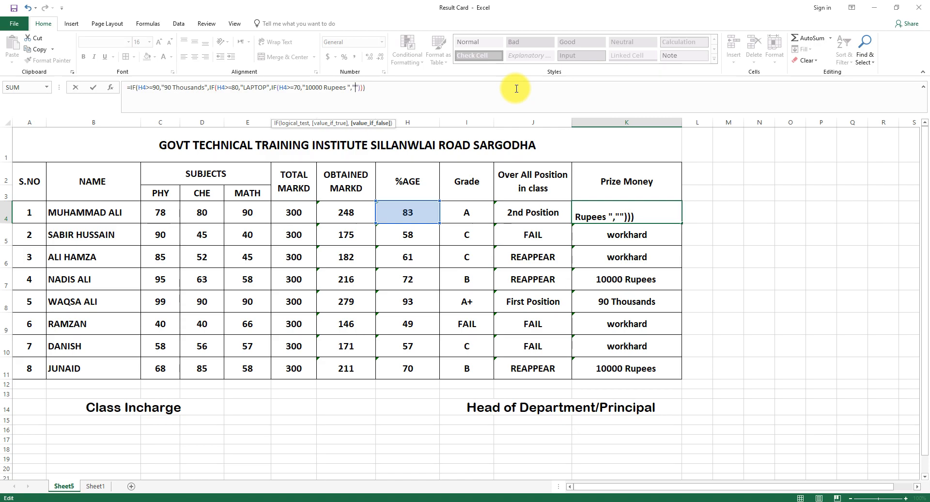
{"action": "type", "text": "rE"}
{"action": "key", "text": "BackSpace"}
{"action": "key", "text": "BackSpace"}
{"action": "type", "text": "wO"}
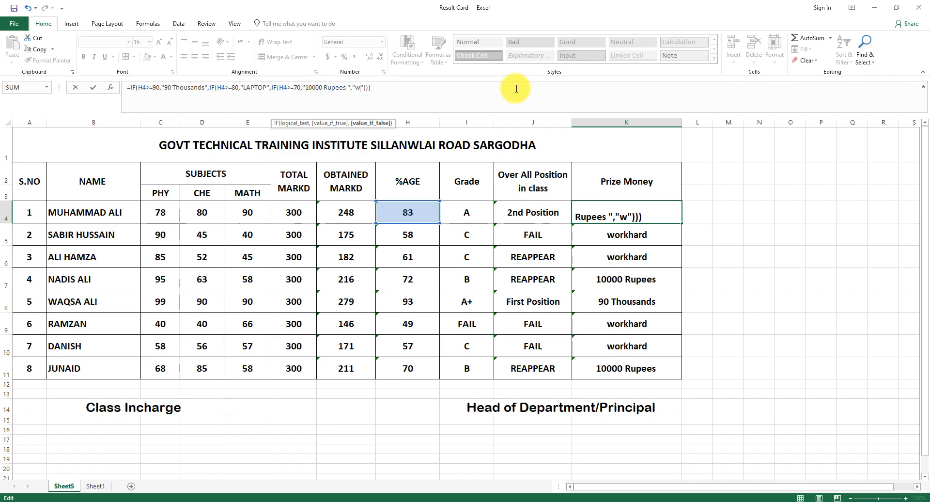
{"action": "key", "text": "BackSpace"}
{"action": "key", "text": "BackSpace"}
{"action": "type", "text": "g"}
{"action": "key", "text": "BackSpace"}
{"action": "type", "text": "Good luck"}
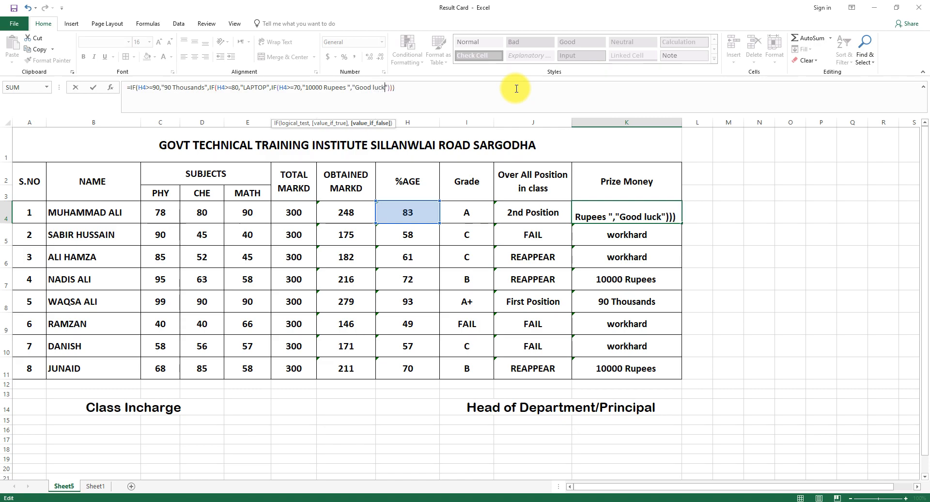
{"action": "key", "text": "Return"}
Fill the revised prize money formula from K4 down through K11.
{"action": "left_click", "coordinate": [660, 206]}
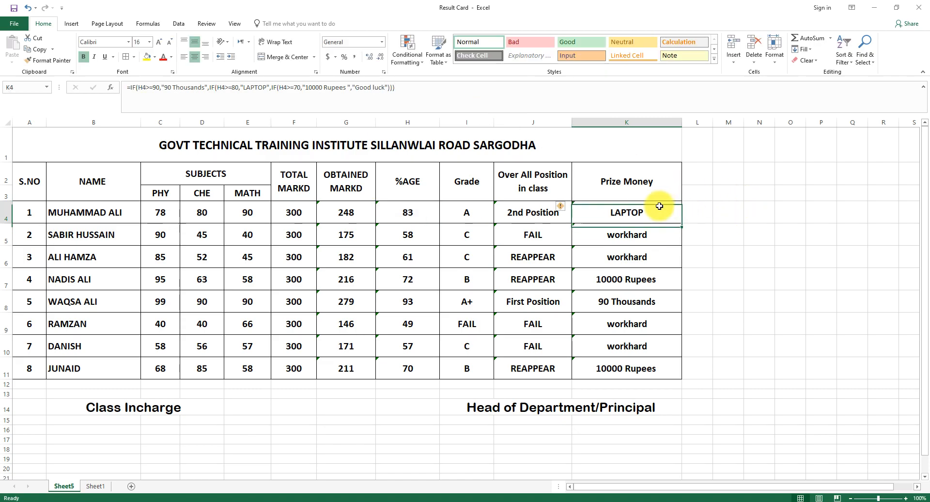
{"action": "left_click_drag", "start_coordinate": [681, 223], "coordinate": [707, 352]}
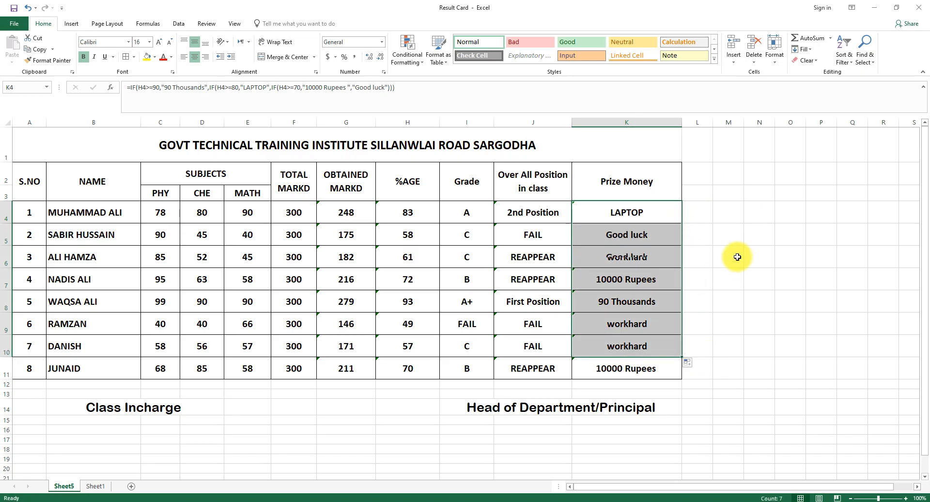
{"action": "left_click", "coordinate": [731, 275]}
{"action": "left_click", "coordinate": [658, 216]}
{"action": "left_click_drag", "start_coordinate": [682, 223], "coordinate": [702, 368]}
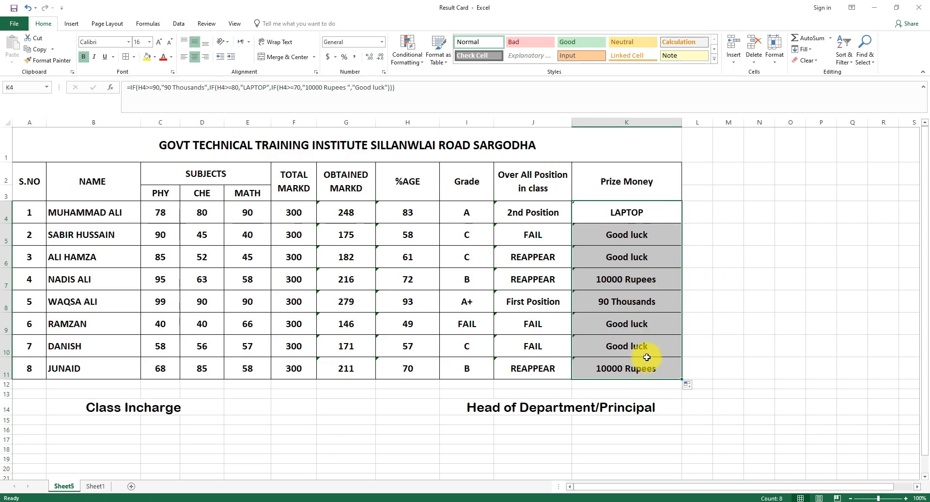
{"action": "left_click", "coordinate": [727, 281]}
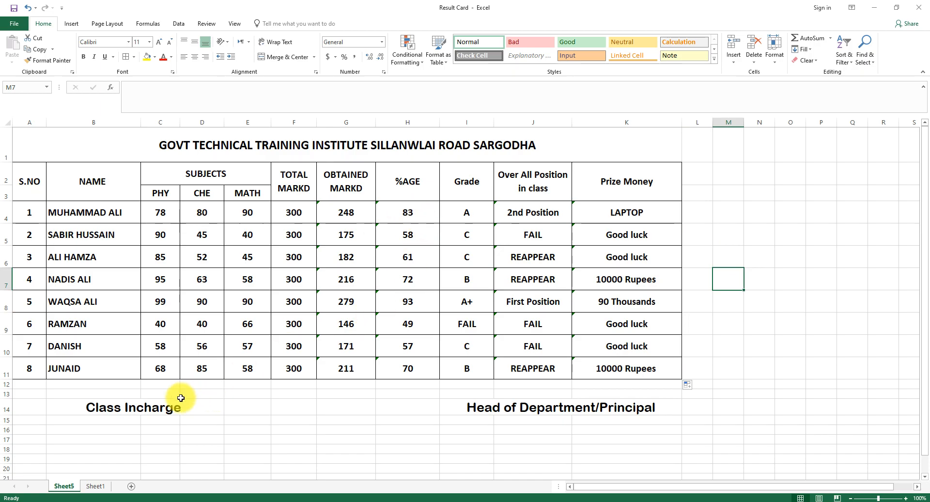
{"action": "left_click", "coordinate": [141, 409]}
{"action": "left_click", "coordinate": [545, 409]}
{"action": "left_click", "coordinate": [343, 407]}
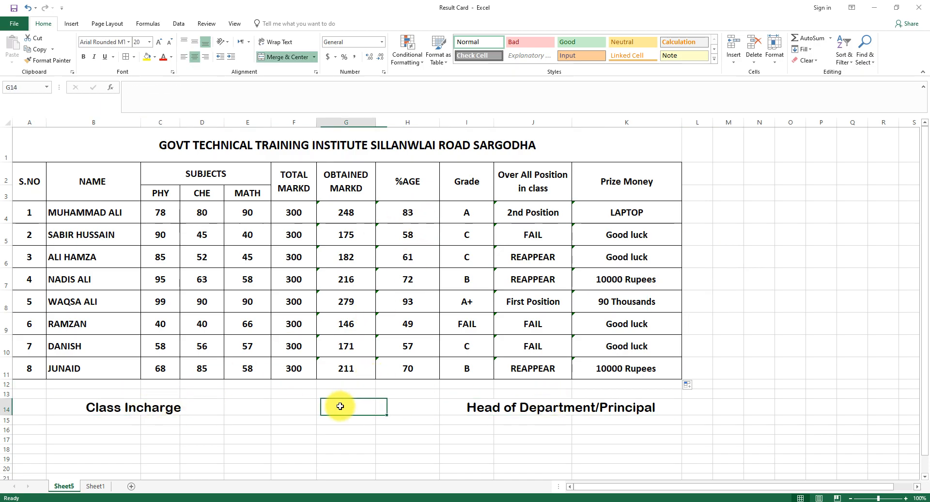
{"action": "left_click_drag", "start_coordinate": [33, 146], "coordinate": [525, 374]}
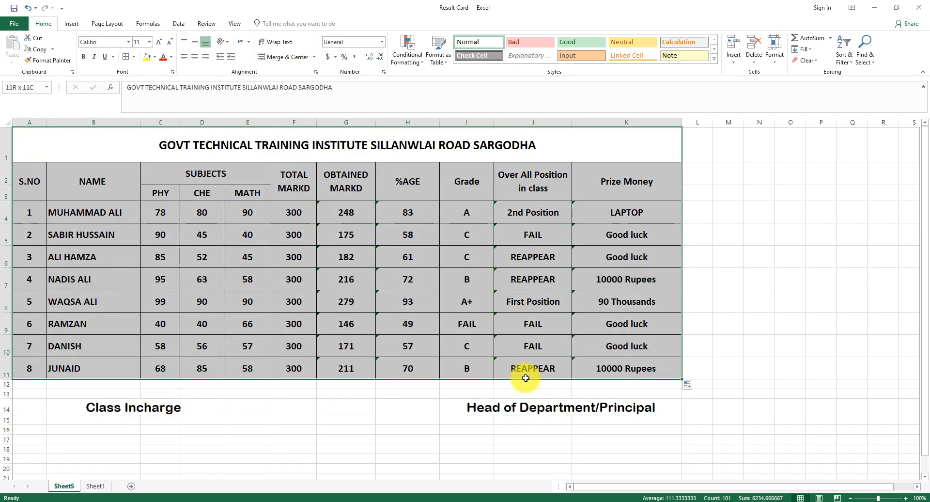
{"action": "left_click", "coordinate": [359, 385]}
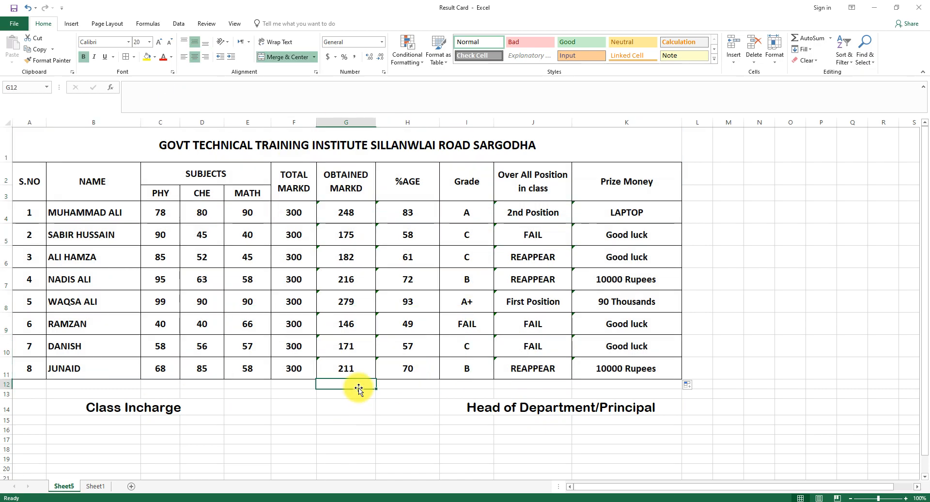
{"action": "left_click_drag", "start_coordinate": [46, 143], "coordinate": [546, 369]}
{"action": "left_click", "coordinate": [372, 403]}
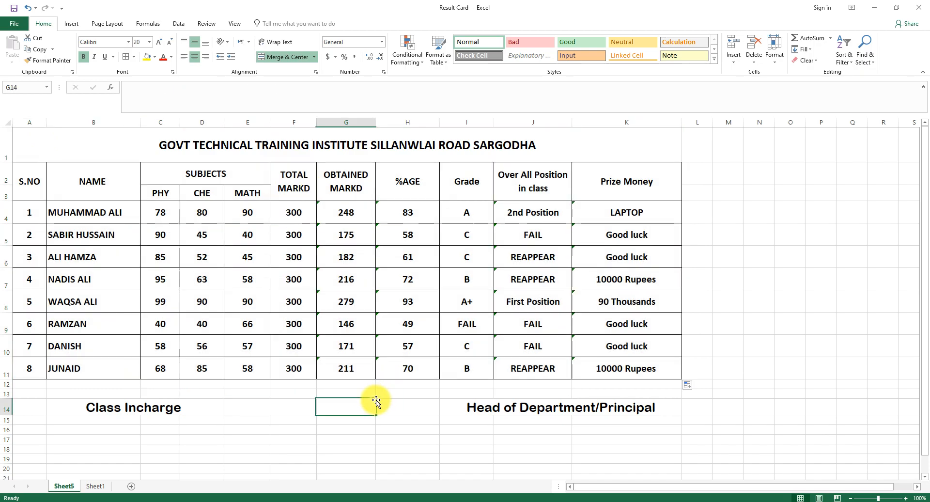